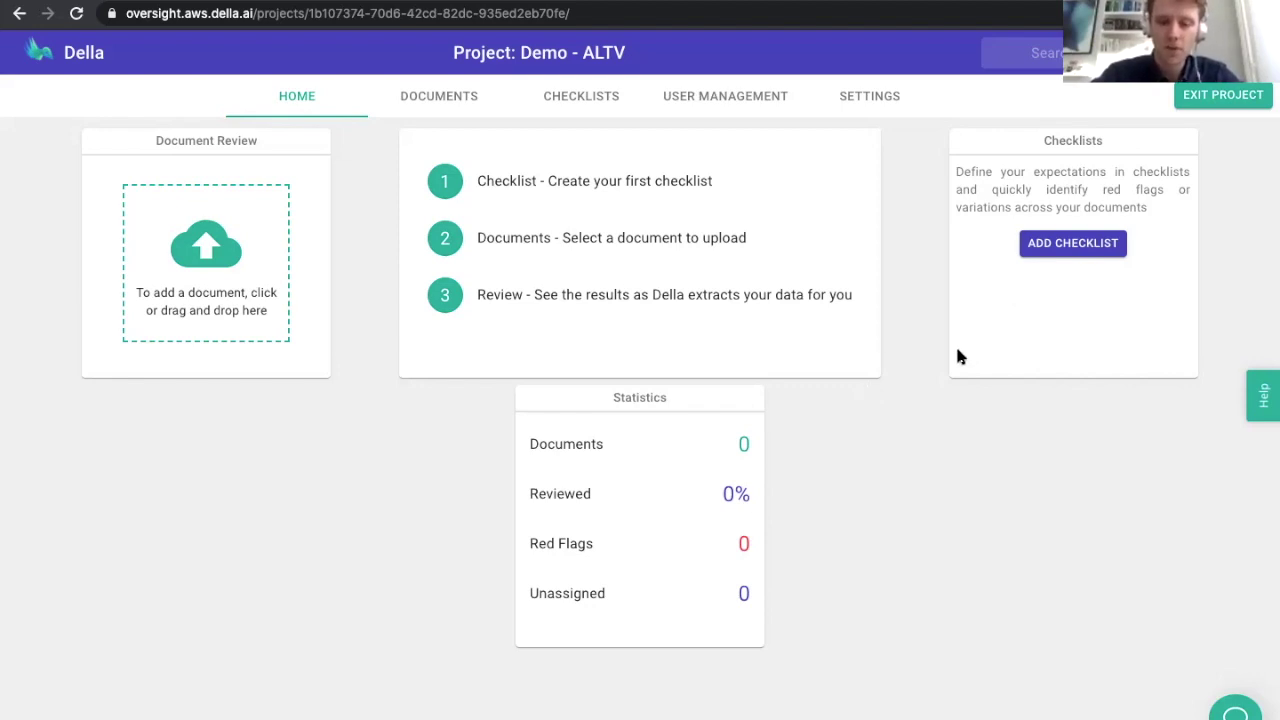
- Start a new checklist named "leases" based on the Blank template
{"action": "left_click", "coordinate": [1061, 250]}
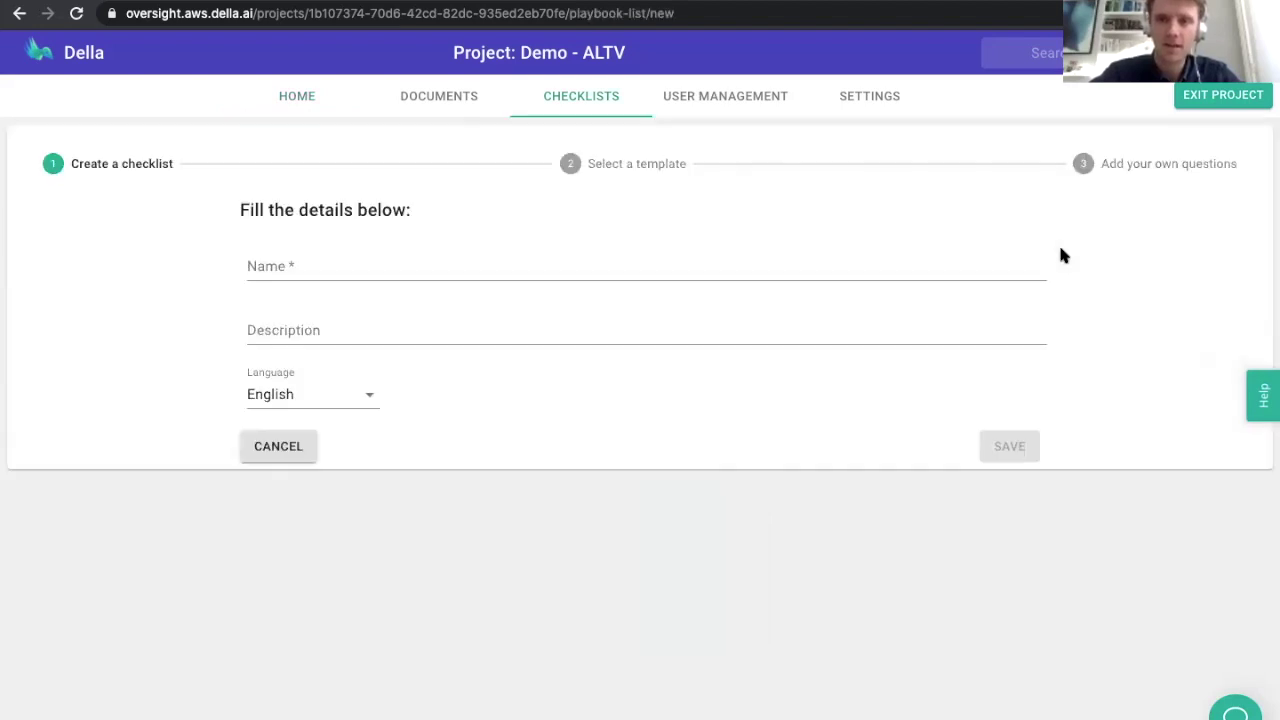
{"action": "left_click", "coordinate": [636, 266]}
{"action": "type", "text": "lese"}
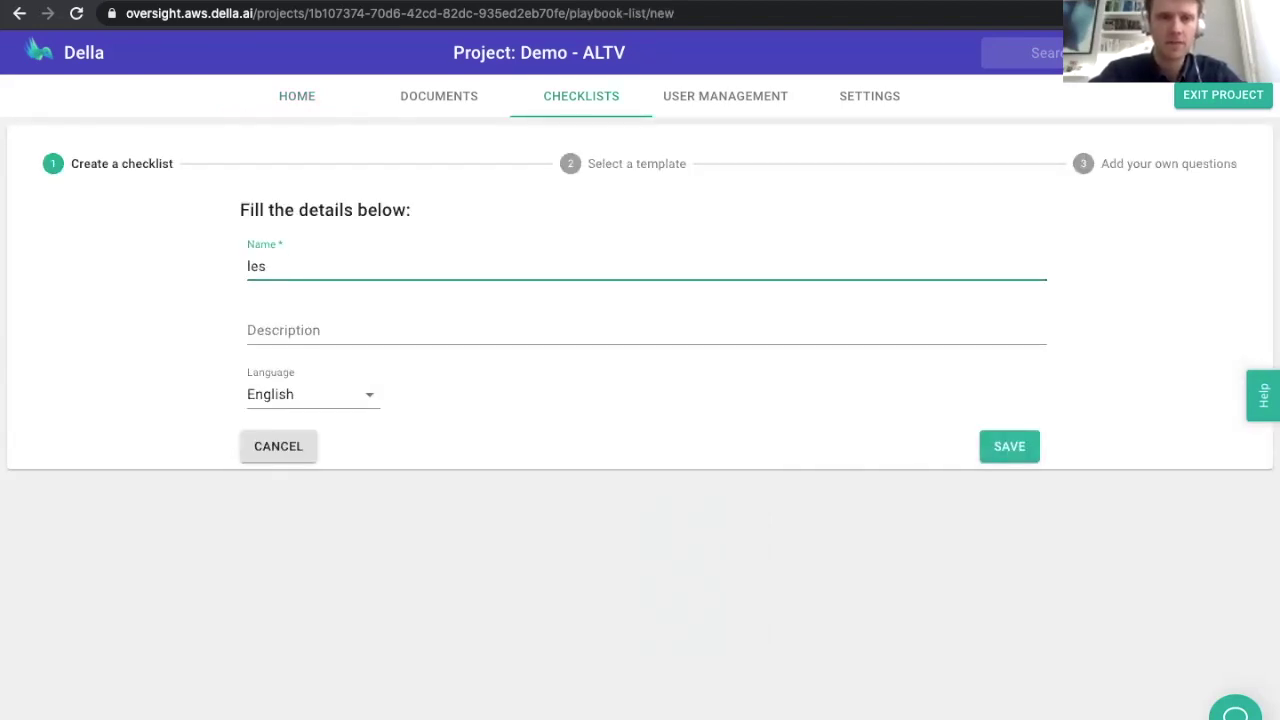
{"action": "left_click", "coordinate": [1008, 466]}
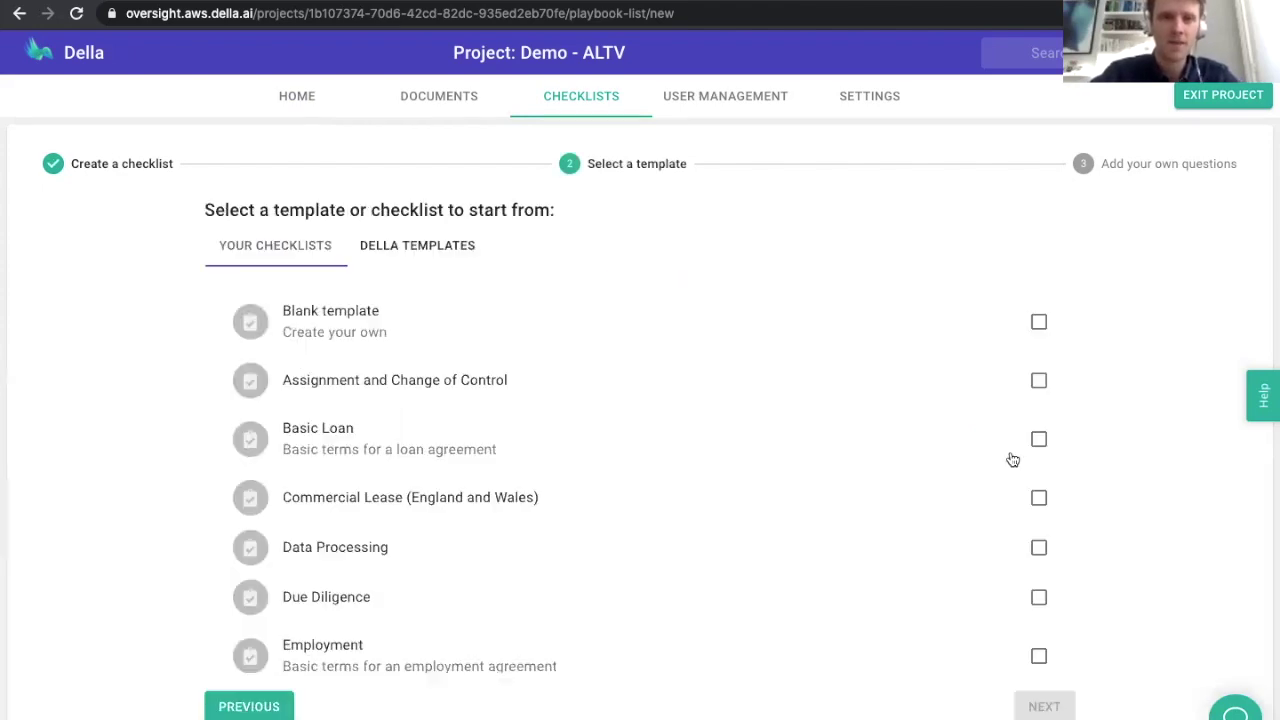
{"action": "left_click", "coordinate": [1038, 322]}
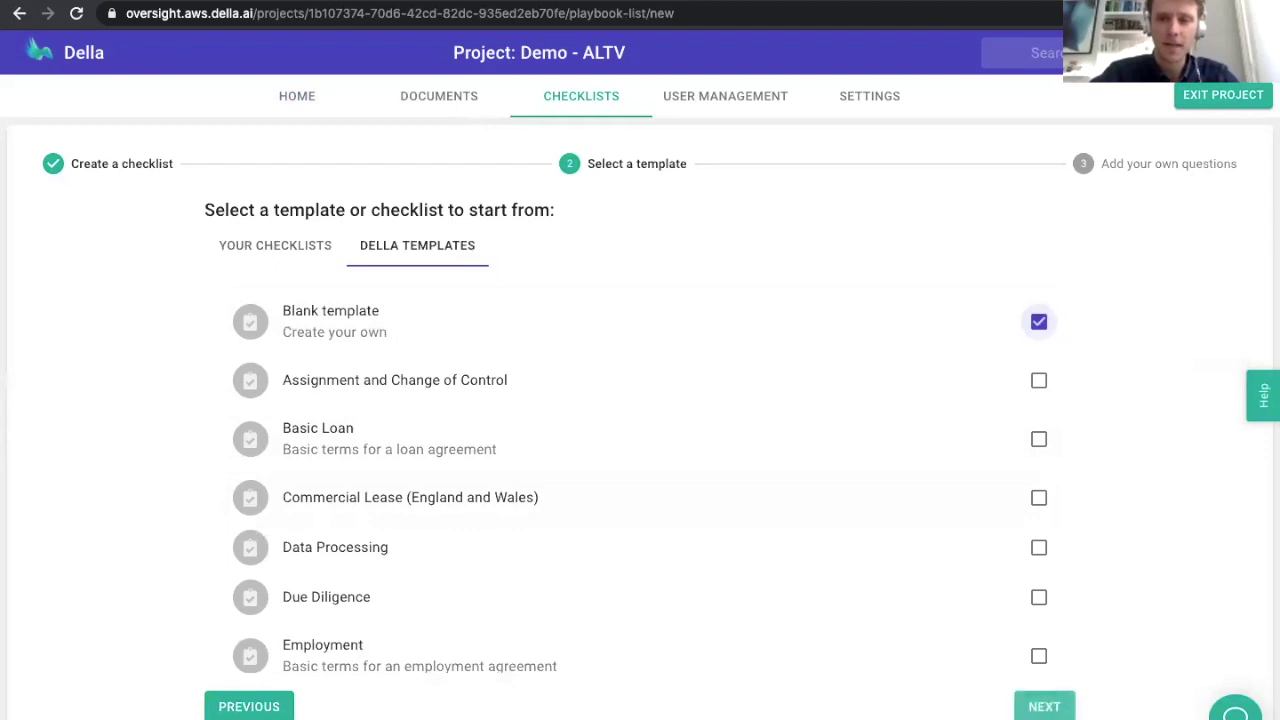
{"action": "left_click", "coordinate": [1046, 709]}
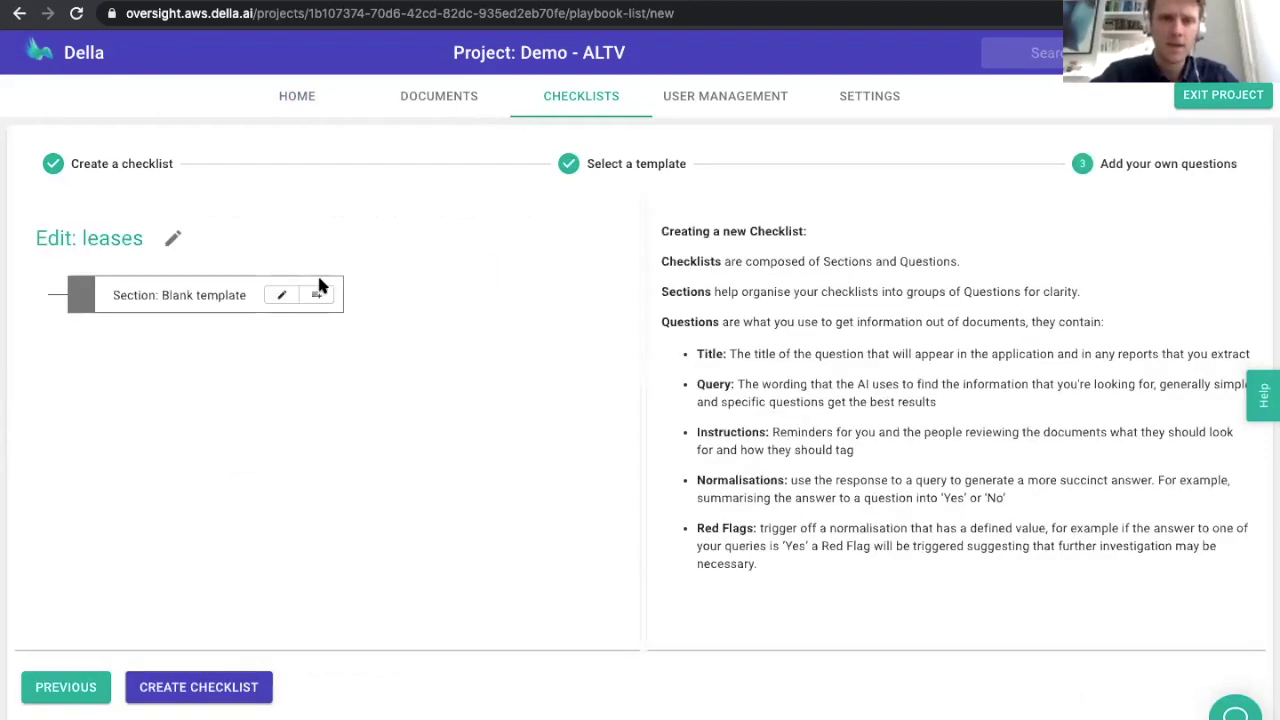
- Start a custom question titled "Landlord" in the Blank template section
{"action": "left_click", "coordinate": [318, 294]}
{"action": "left_click", "coordinate": [333, 364]}
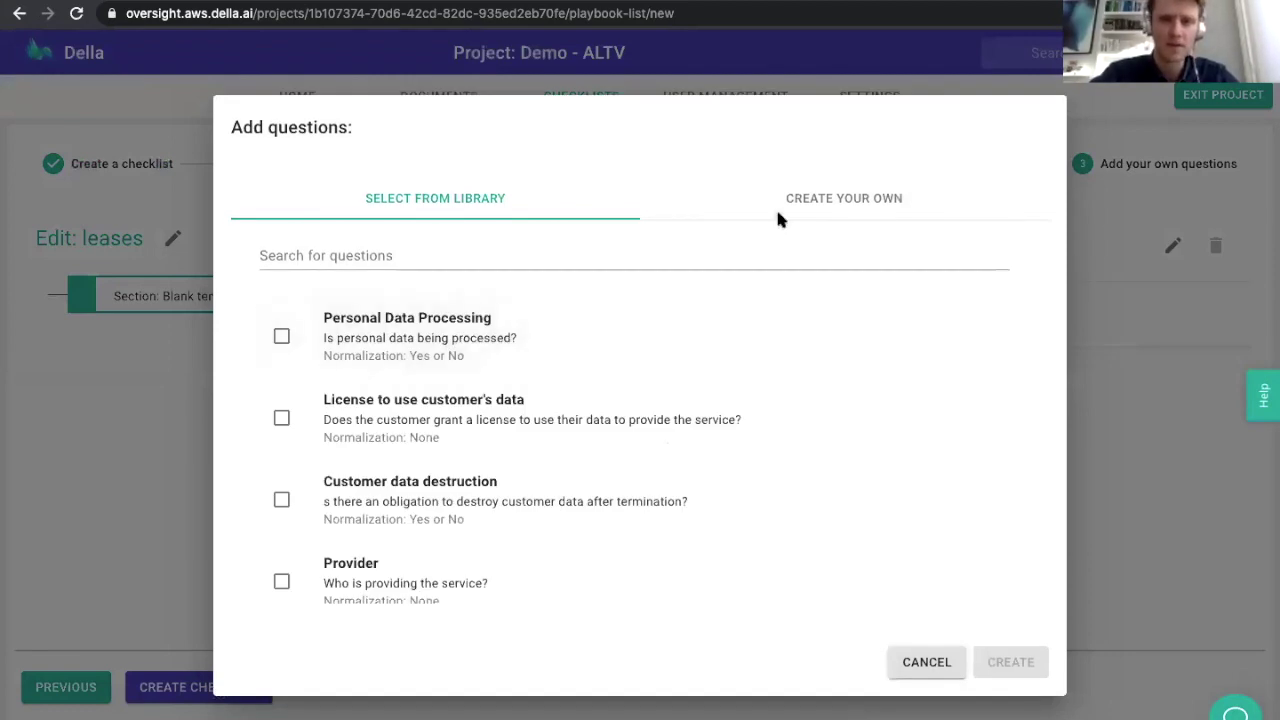
{"action": "left_click", "coordinate": [779, 216]}
{"action": "left_click", "coordinate": [481, 295]}
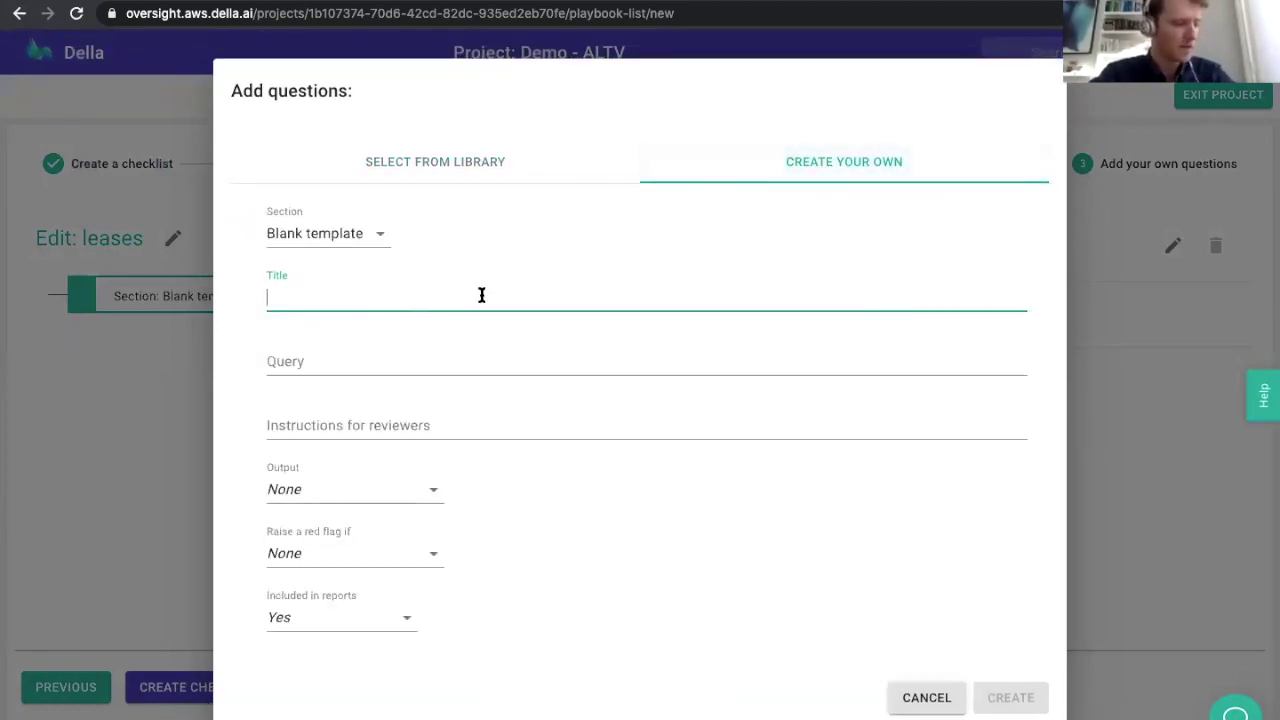
{"action": "type", "text": "W"}
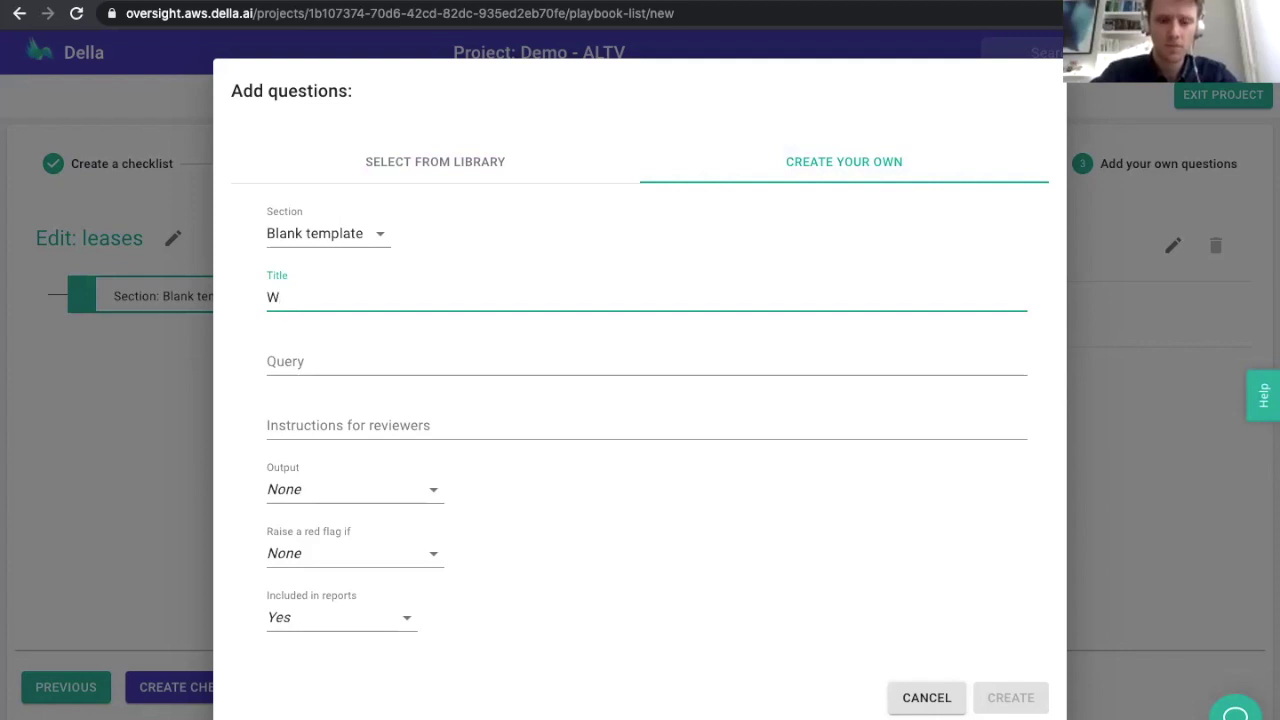
{"action": "type", "text": "ho"}
{"action": "key", "text": "BackSpace"}
{"action": "key", "text": "BackSpace"}
{"action": "key", "text": "BackSpace"}
{"action": "key", "text": "BackSpace"}
{"action": "type", "text": "Lan"}
{"action": "key", "text": "Tab"}
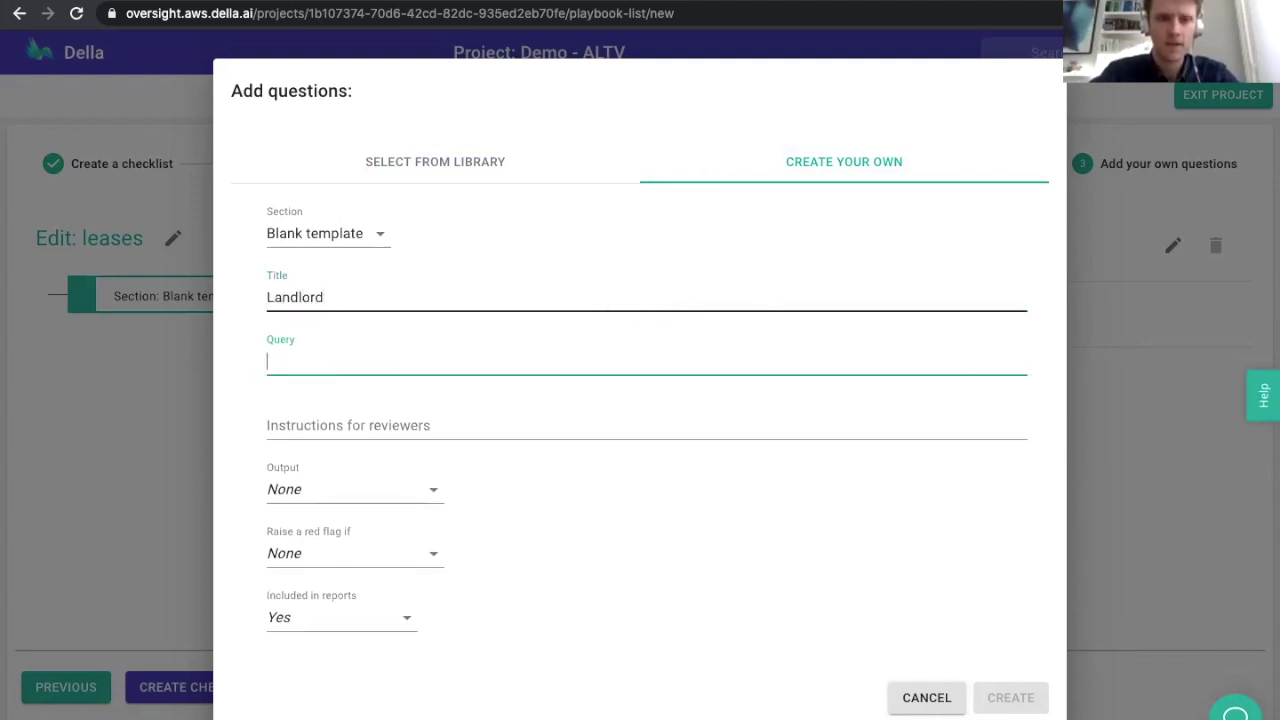
- Give the Landlord question the query "Who is the landlord?", add it, and create the checklist
{"action": "type", "text": "Who is the landlord?"}
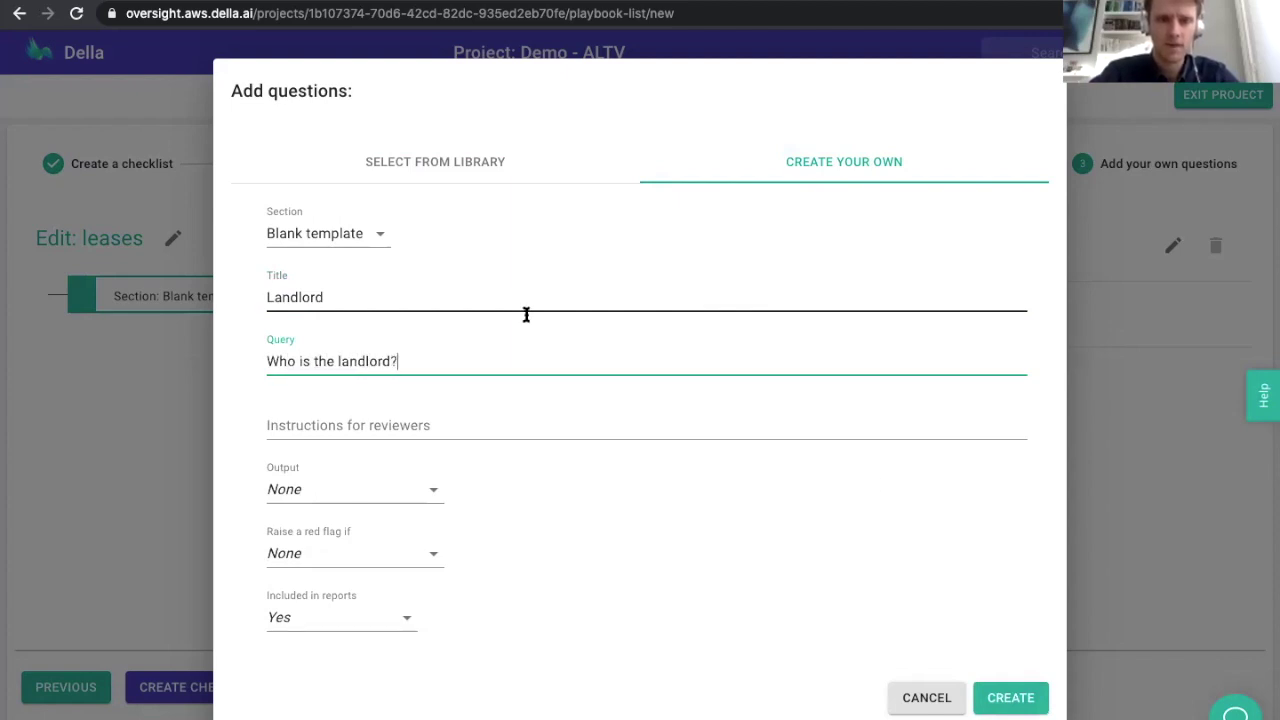
{"action": "left_click", "coordinate": [1008, 698]}
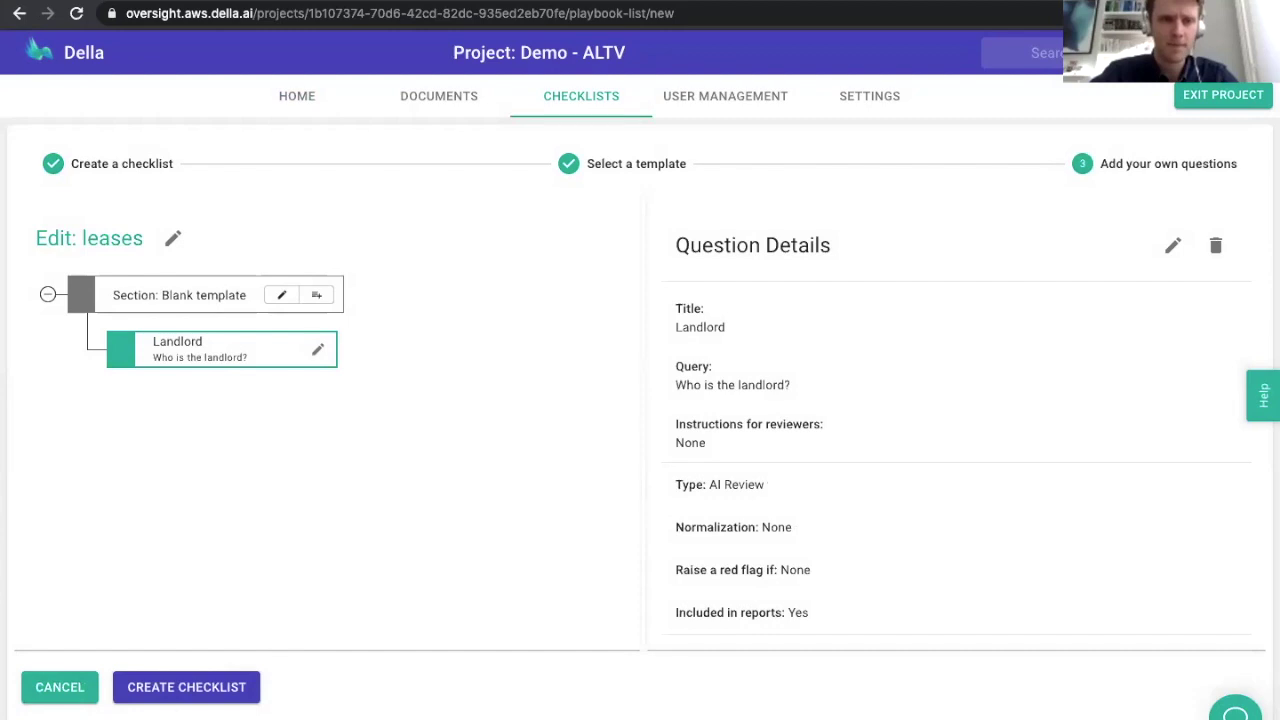
{"action": "left_click", "coordinate": [205, 688]}
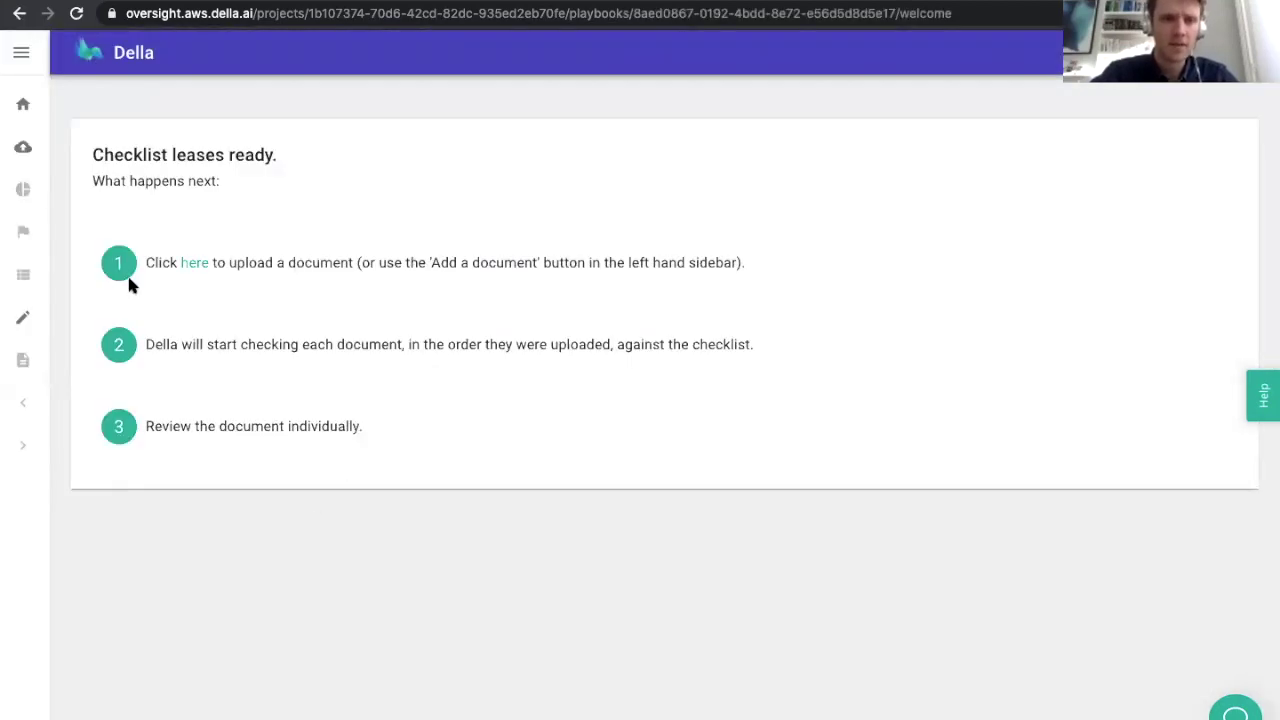
- Upload the file Finsbury.pdf from the Desktop folder for review against the leases checklist
{"action": "left_click", "coordinate": [23, 147]}
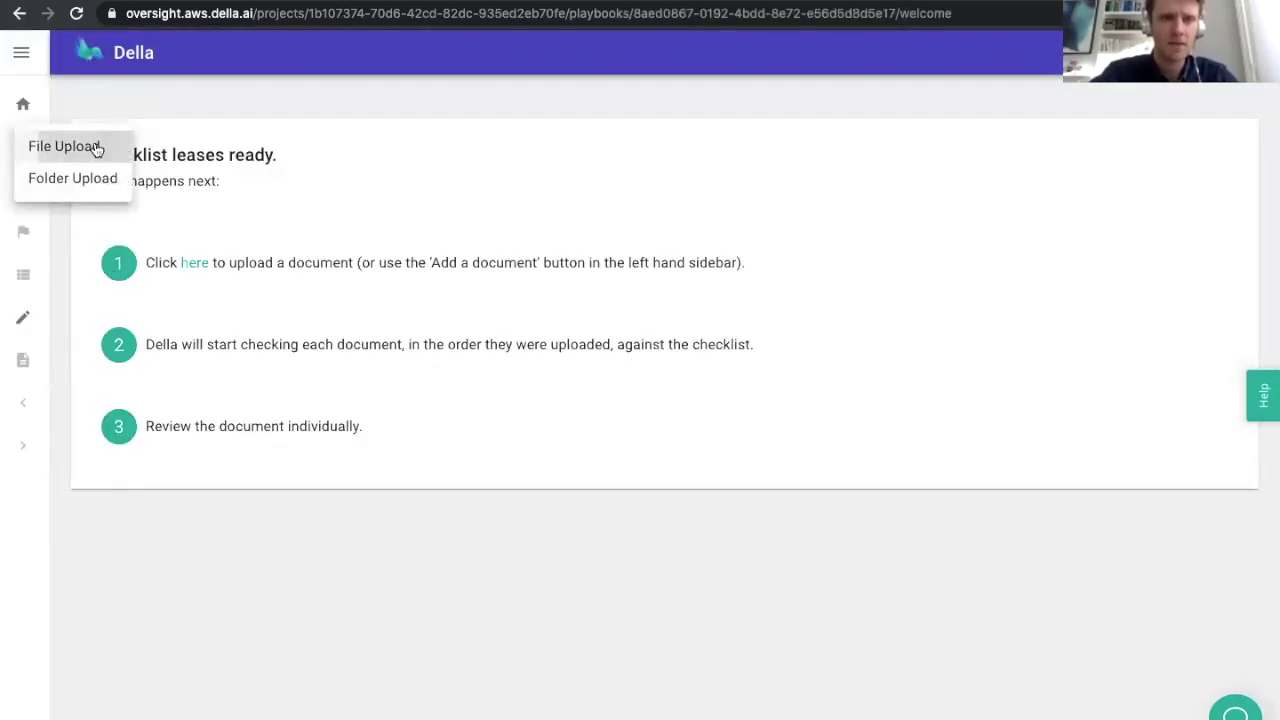
{"action": "left_click", "coordinate": [133, 149]}
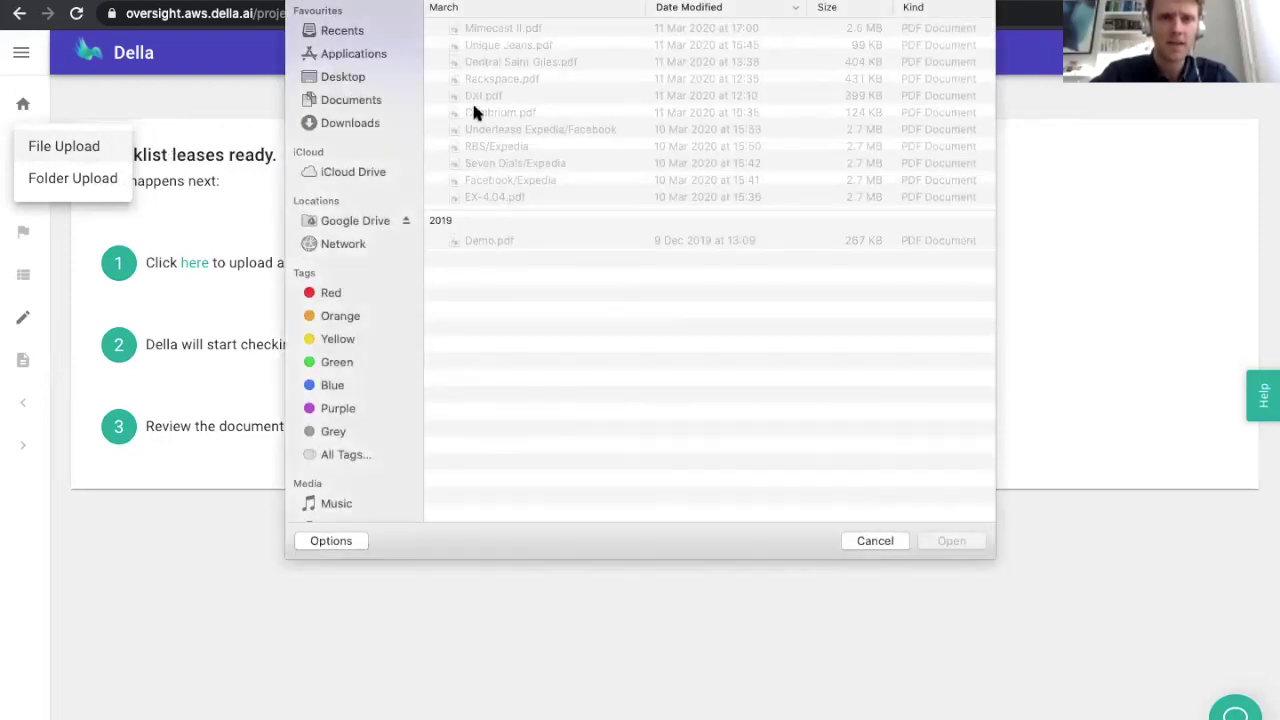
{"action": "left_click", "coordinate": [333, 78]}
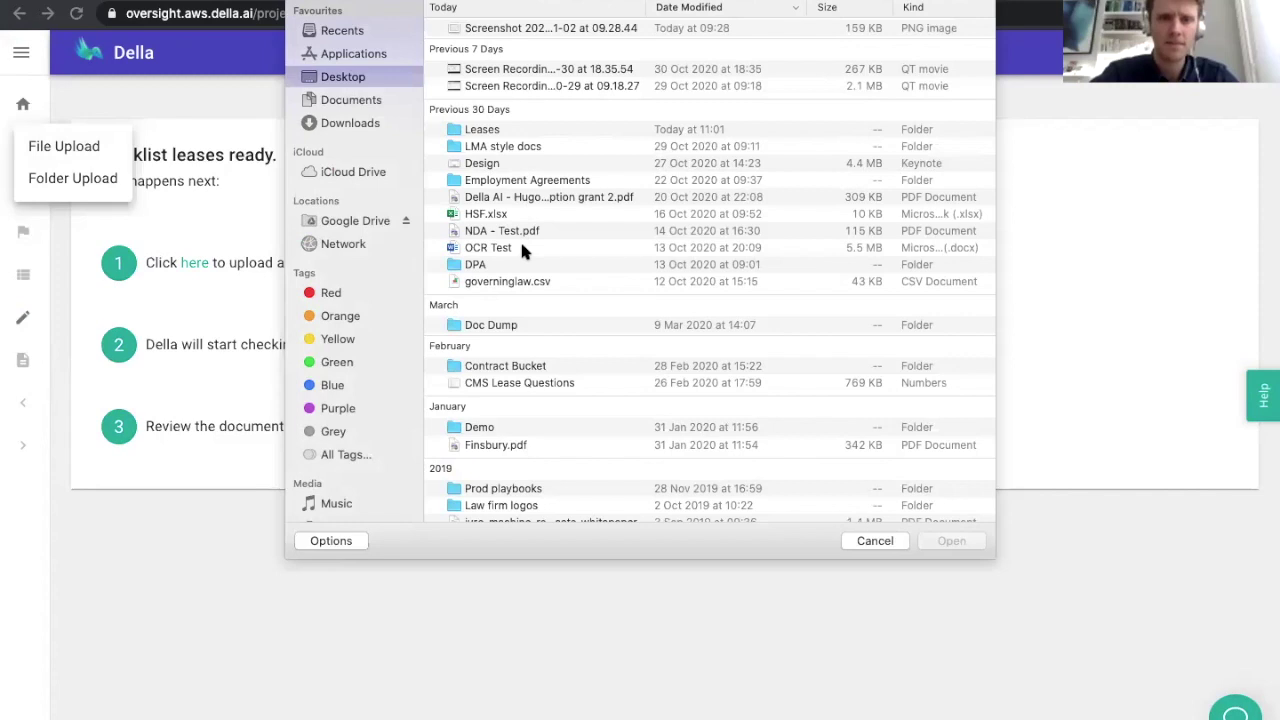
{"action": "scroll", "coordinate": [519, 238], "scroll_direction": "down", "scroll_amount": 1}
{"action": "double_click", "coordinate": [511, 420]}
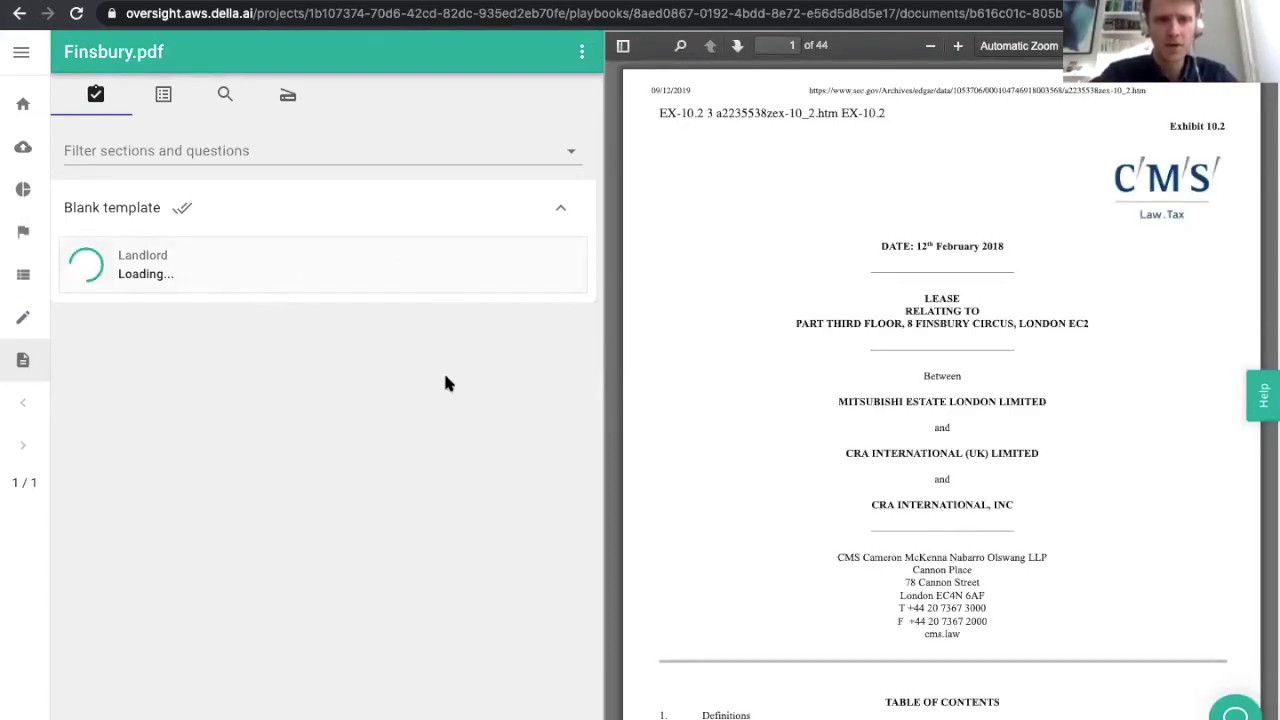
- In the leases checklist's Blank template section, start a custom question titled "Rent" with the query "How much is the annual rent?"
{"action": "left_click", "coordinate": [28, 327]}
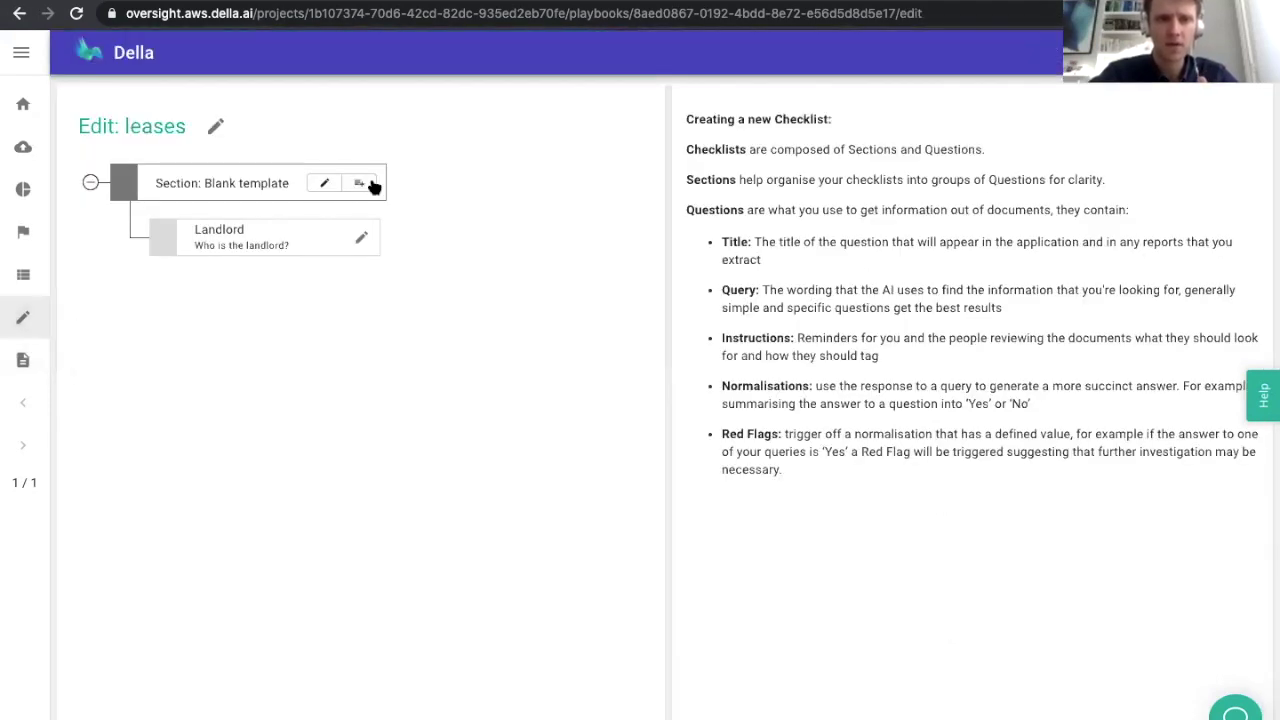
{"action": "left_click", "coordinate": [372, 187]}
{"action": "left_click", "coordinate": [386, 246]}
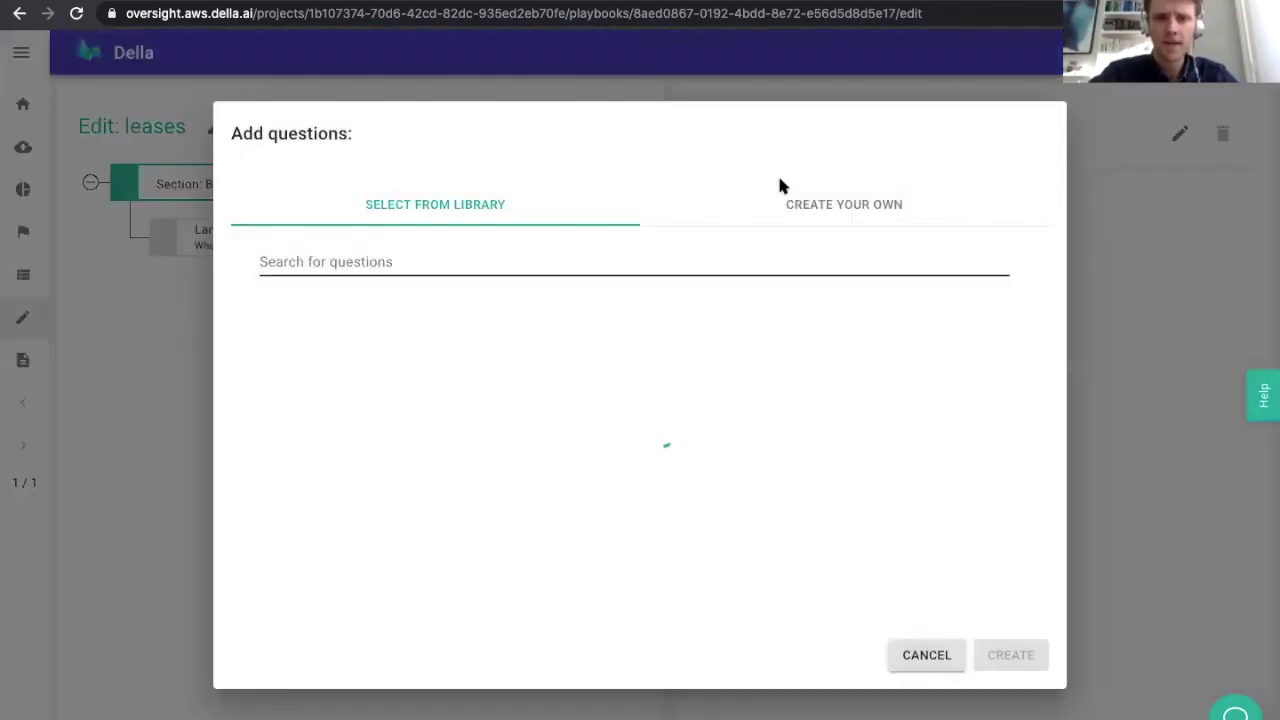
{"action": "left_click", "coordinate": [783, 192]}
{"action": "left_click", "coordinate": [348, 291]}
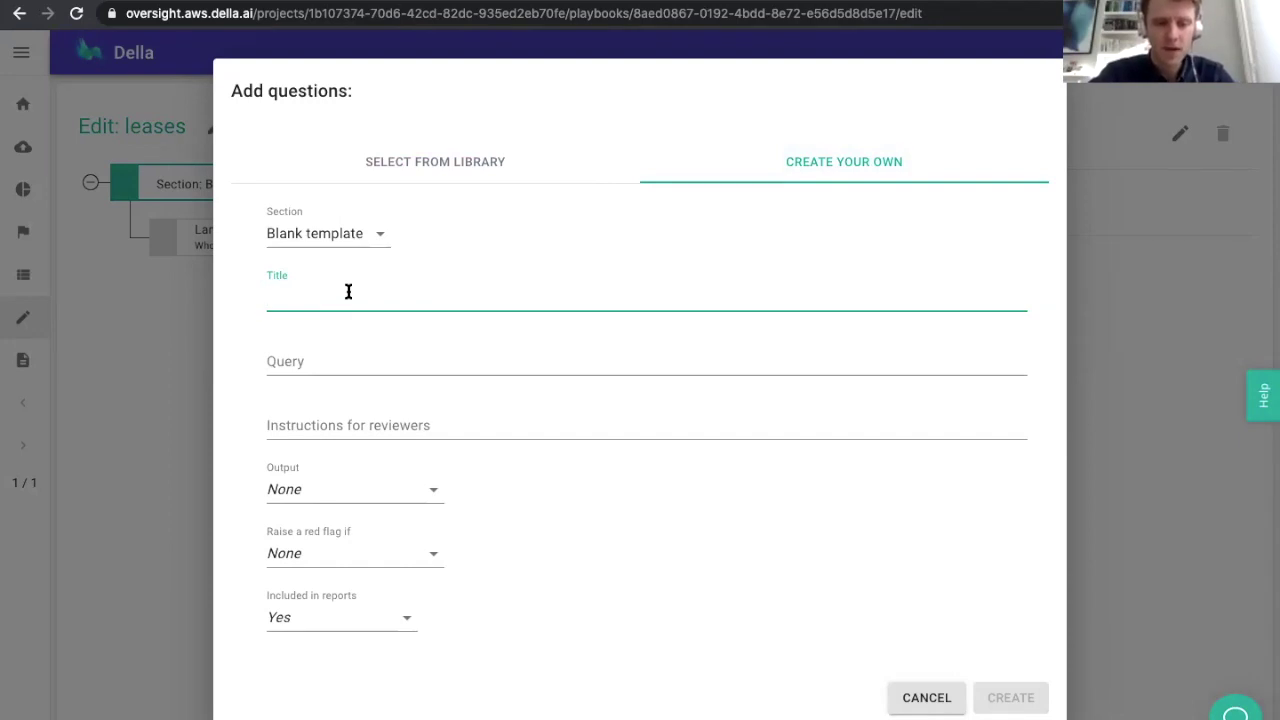
{"action": "left_click", "coordinate": [300, 362]}
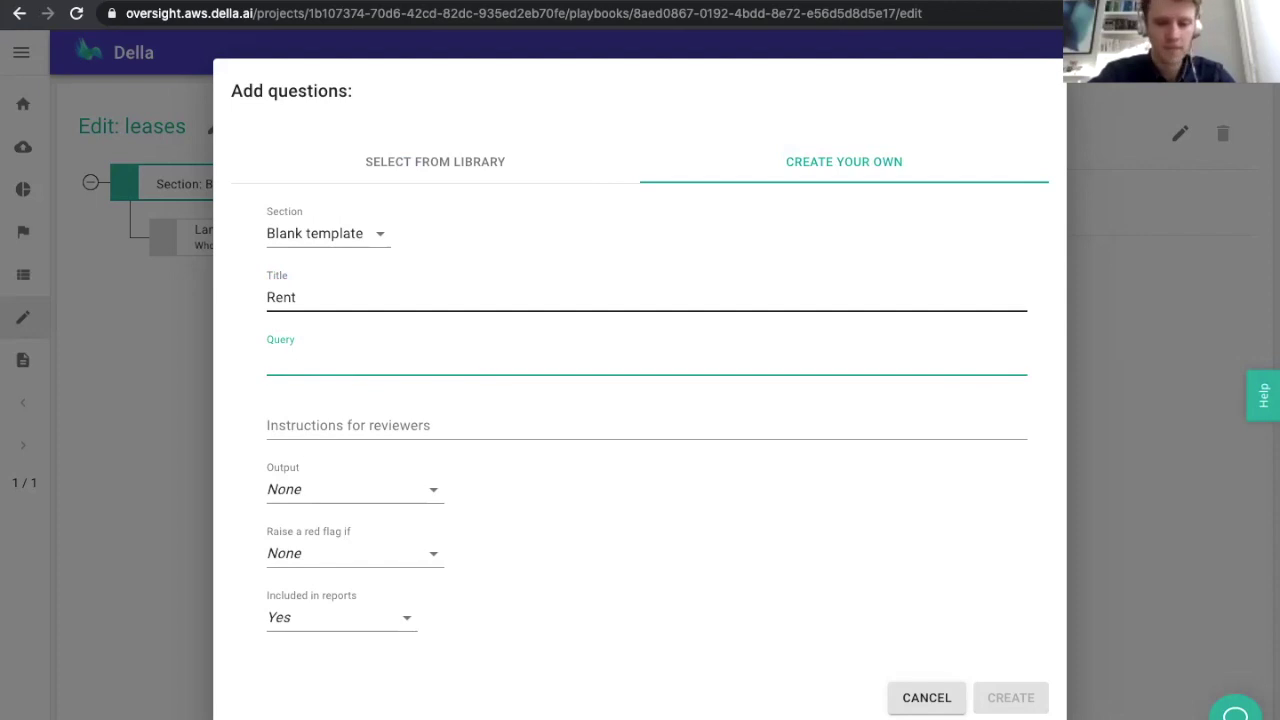
{"action": "type", "text": "How much is the annual rent?"}
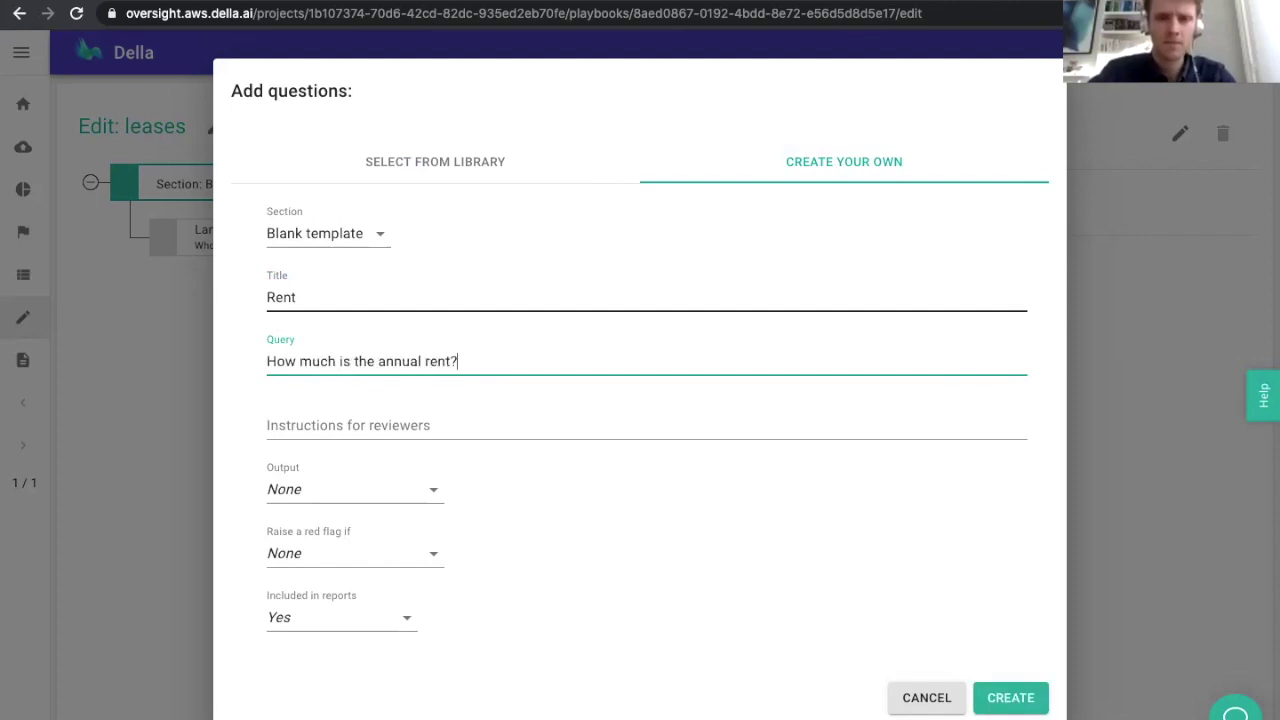
- Set the Rent question's output to Amount and add the question to the checklist
{"action": "left_click", "coordinate": [321, 489]}
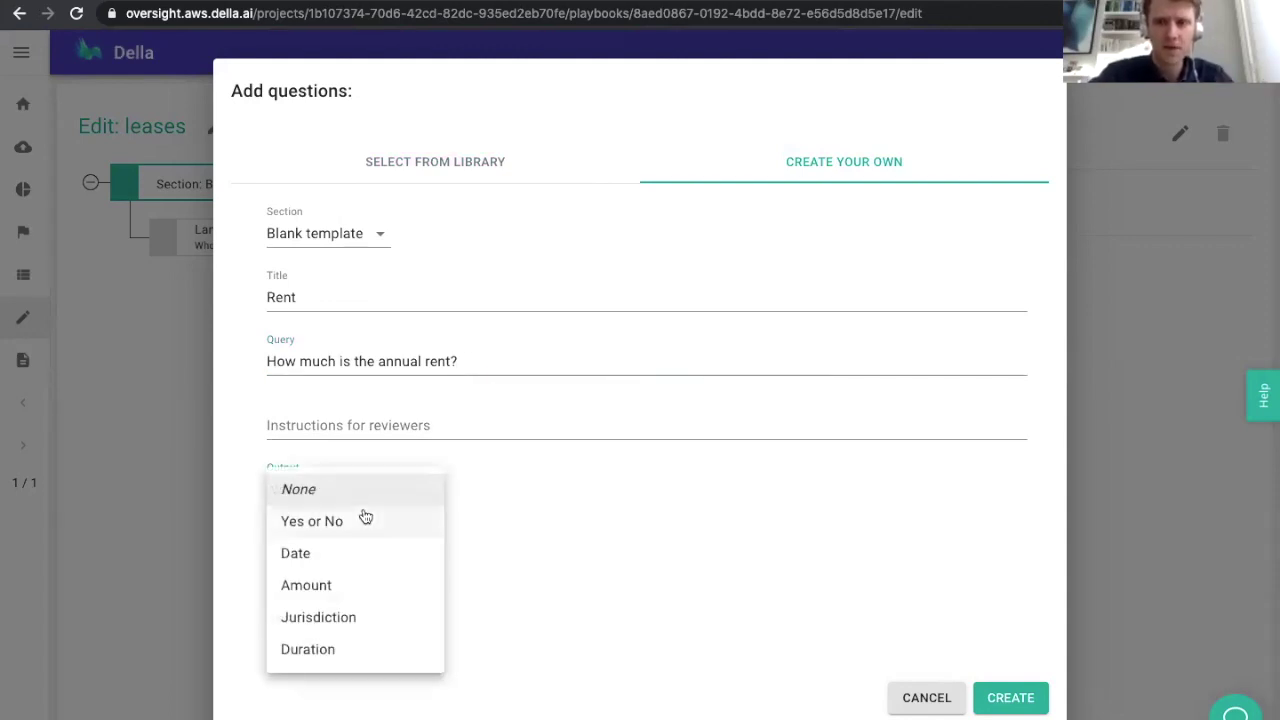
{"action": "left_click", "coordinate": [338, 592]}
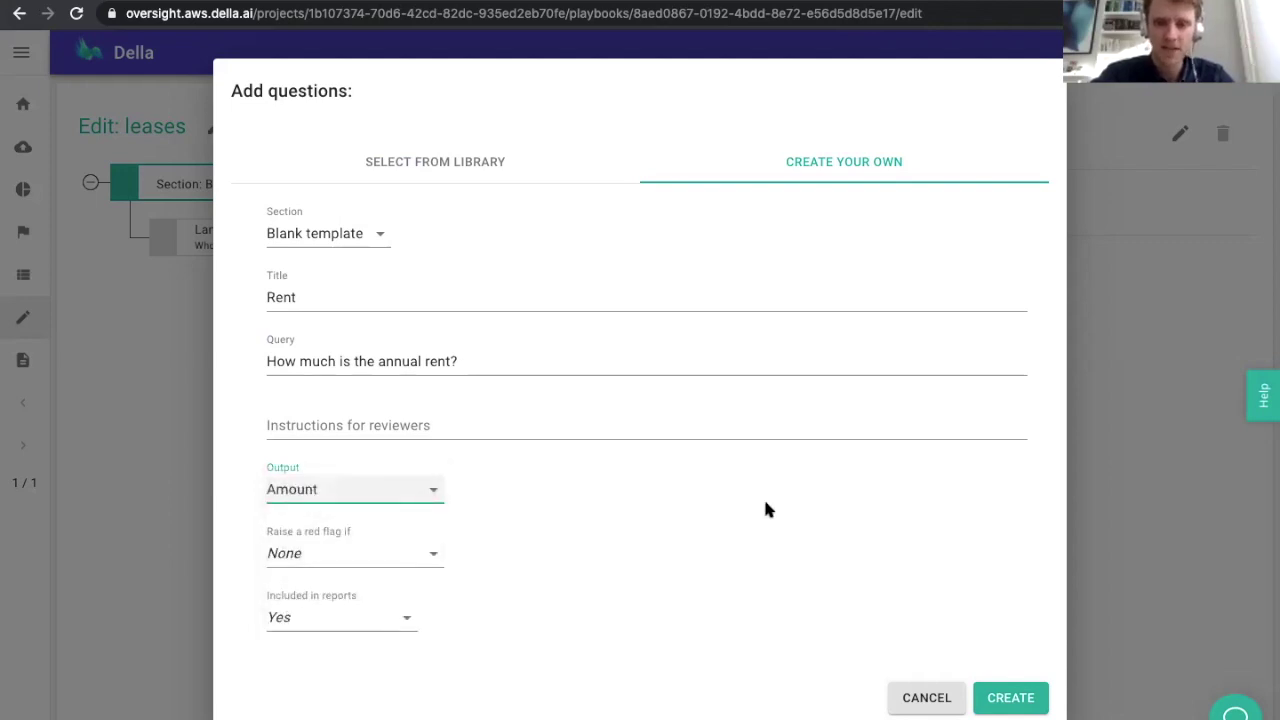
{"action": "left_click", "coordinate": [1011, 697]}
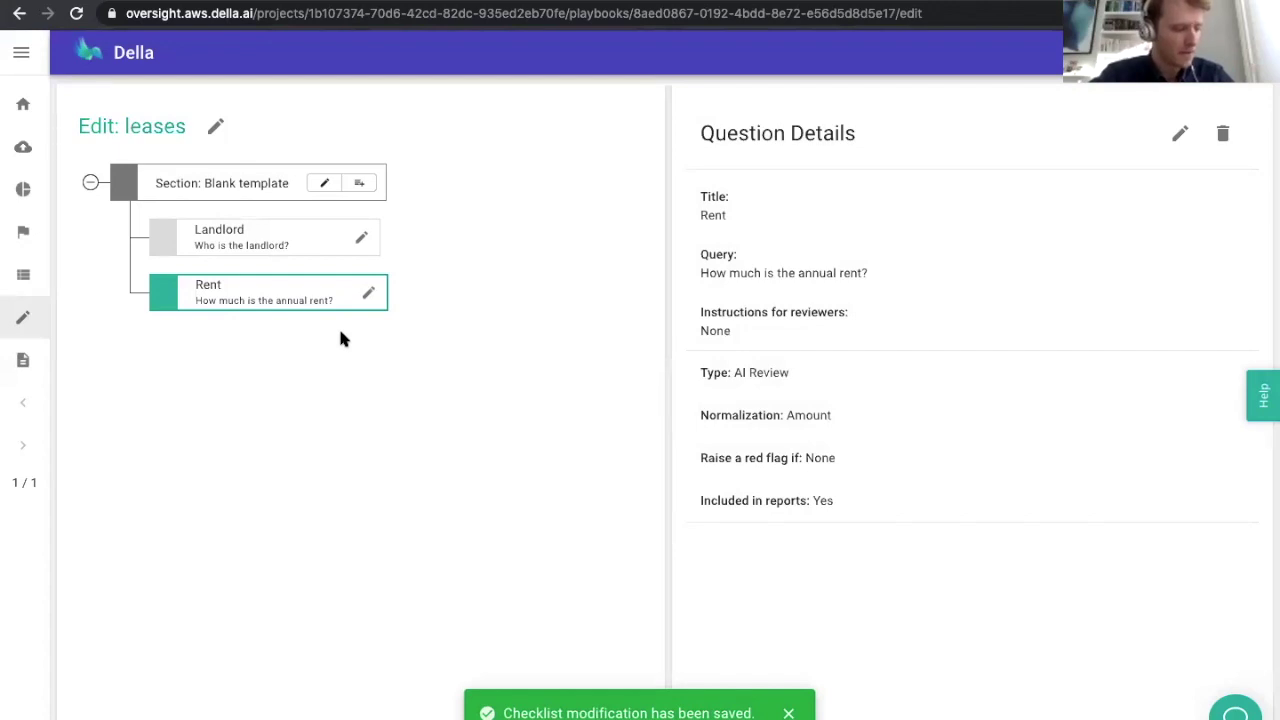
- Add a custom question titled "Permitted use" with the query "What is the permitted use?" to the Blank template section
{"action": "left_click", "coordinate": [359, 183]}
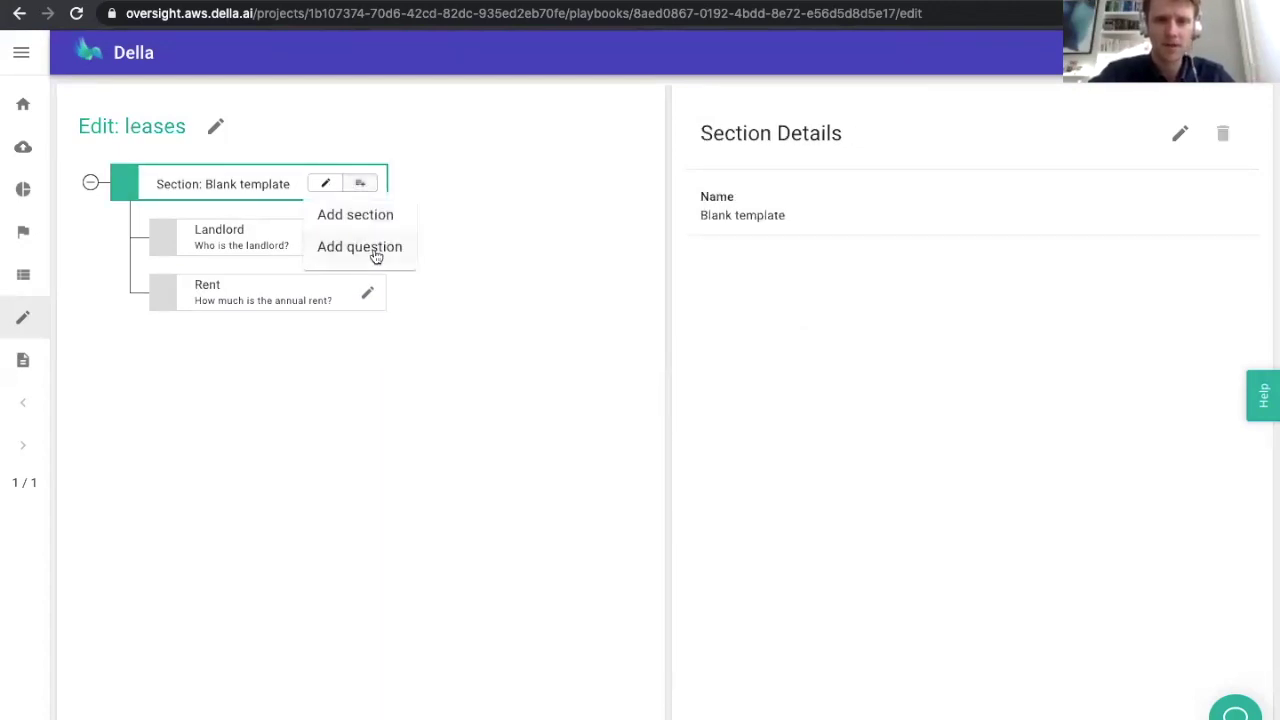
{"action": "left_click", "coordinate": [376, 247]}
{"action": "left_click", "coordinate": [803, 203]}
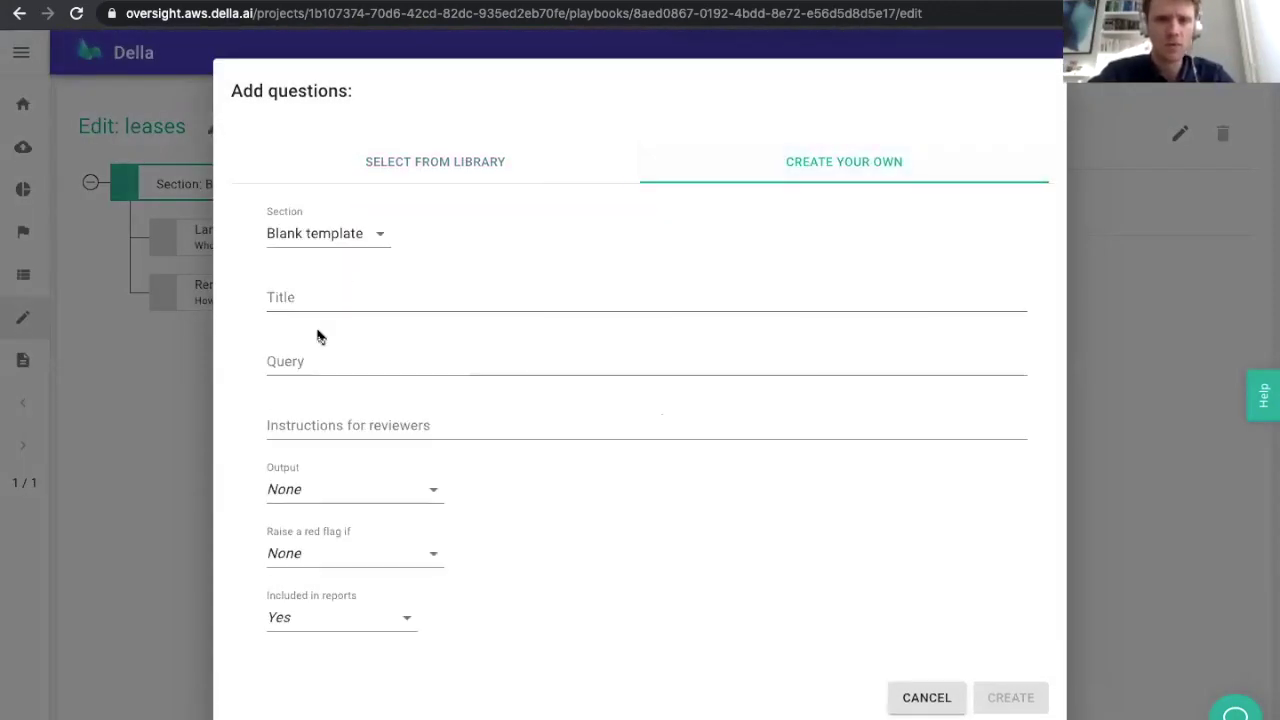
{"action": "left_click", "coordinate": [314, 300]}
{"action": "type", "text": "pr"}
{"action": "key", "text": "BackSpace"}
{"action": "key", "text": "BackSpace"}
{"action": "type", "text": "Permitted use"}
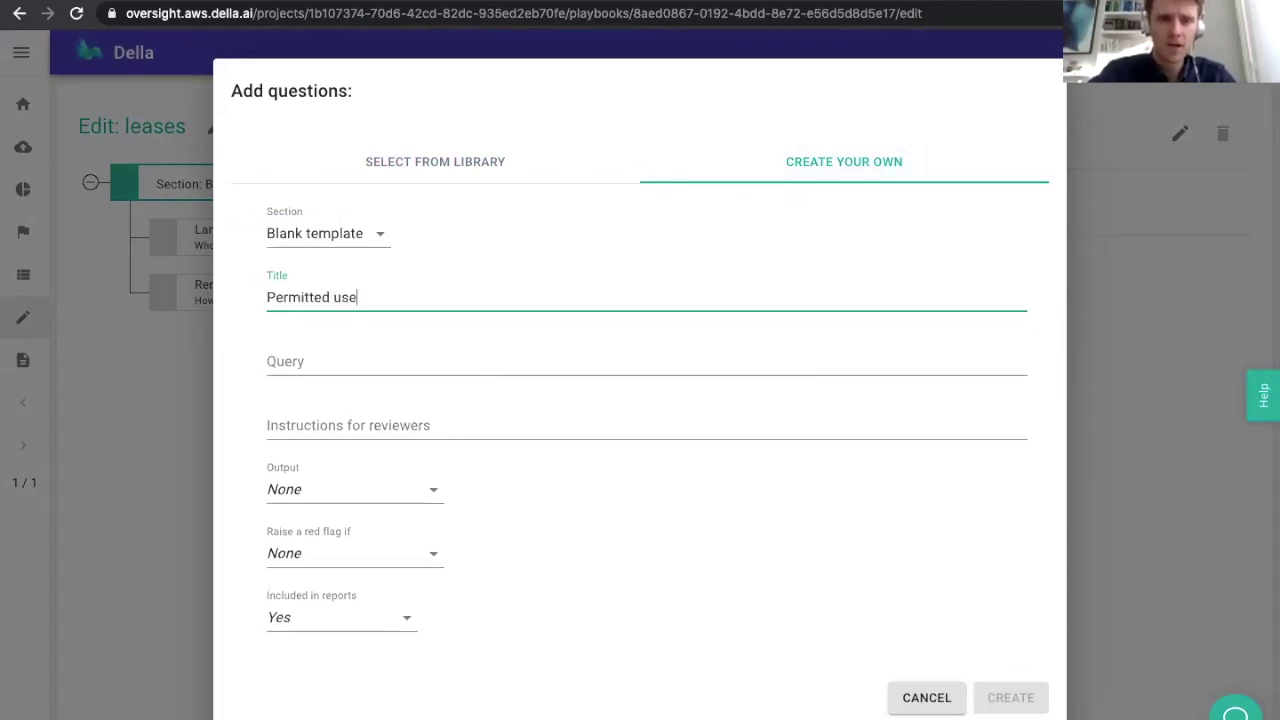
{"action": "left_click", "coordinate": [400, 362]}
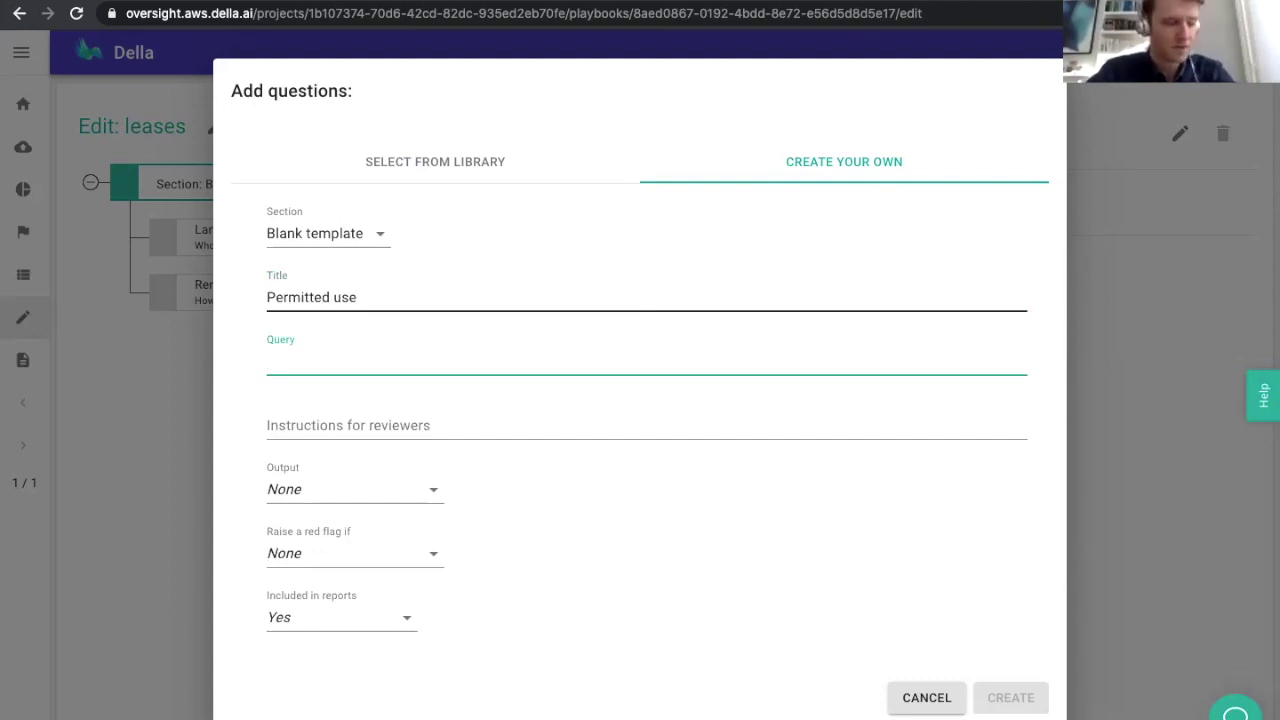
{"action": "type", "text": "What is the permitted use?"}
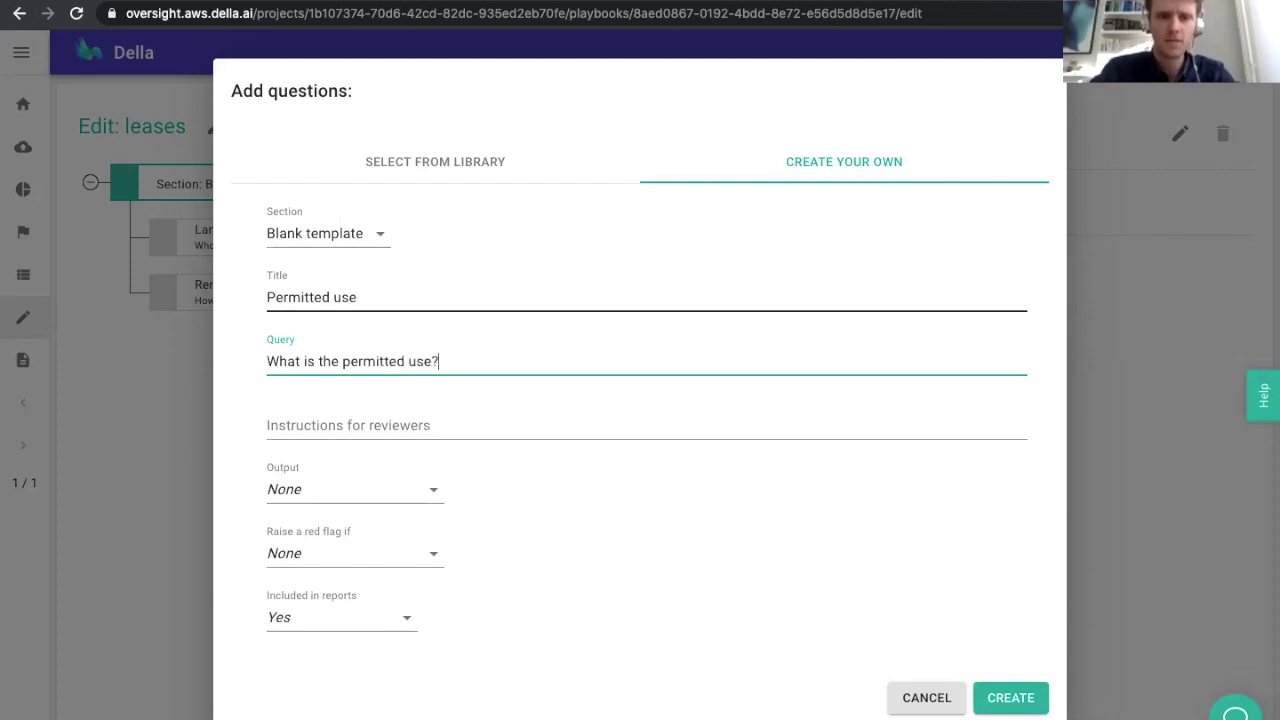
{"action": "left_click", "coordinate": [1010, 697]}
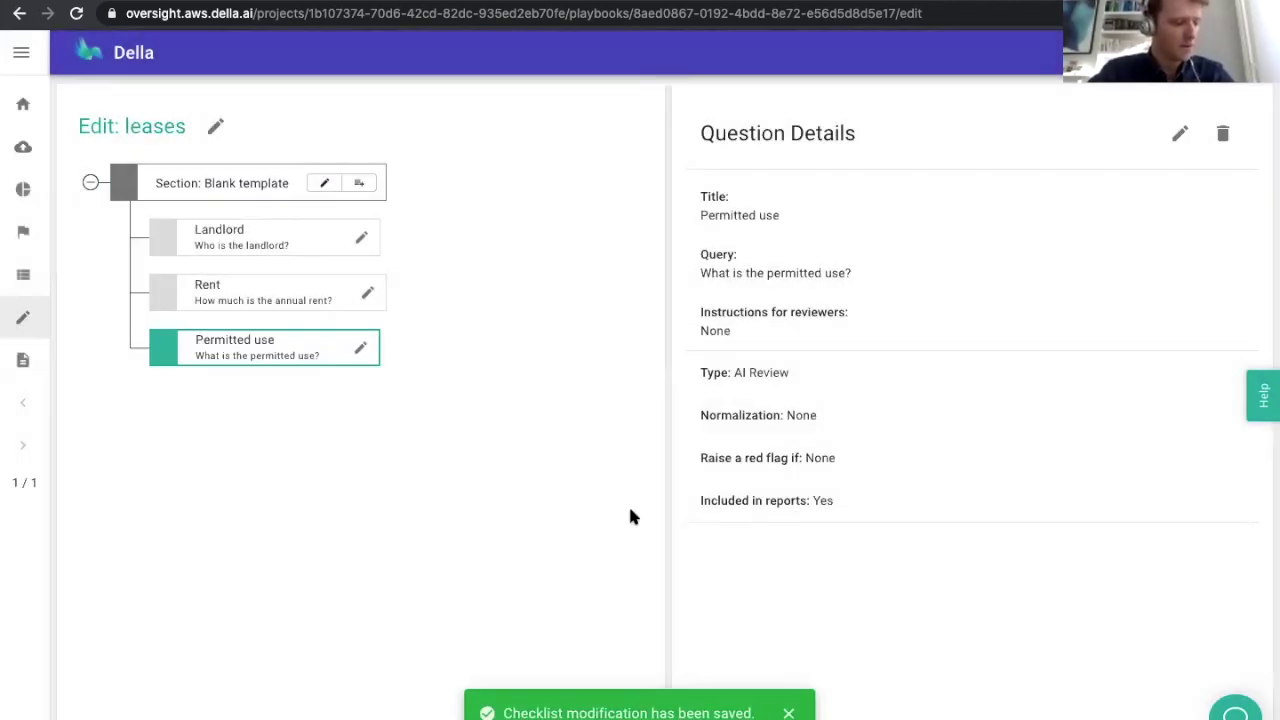
- Start a custom question in the Blank template section titled "Break right" with the query "Does the tenant have the option to break of determine the lease?"
{"action": "left_click", "coordinate": [359, 183]}
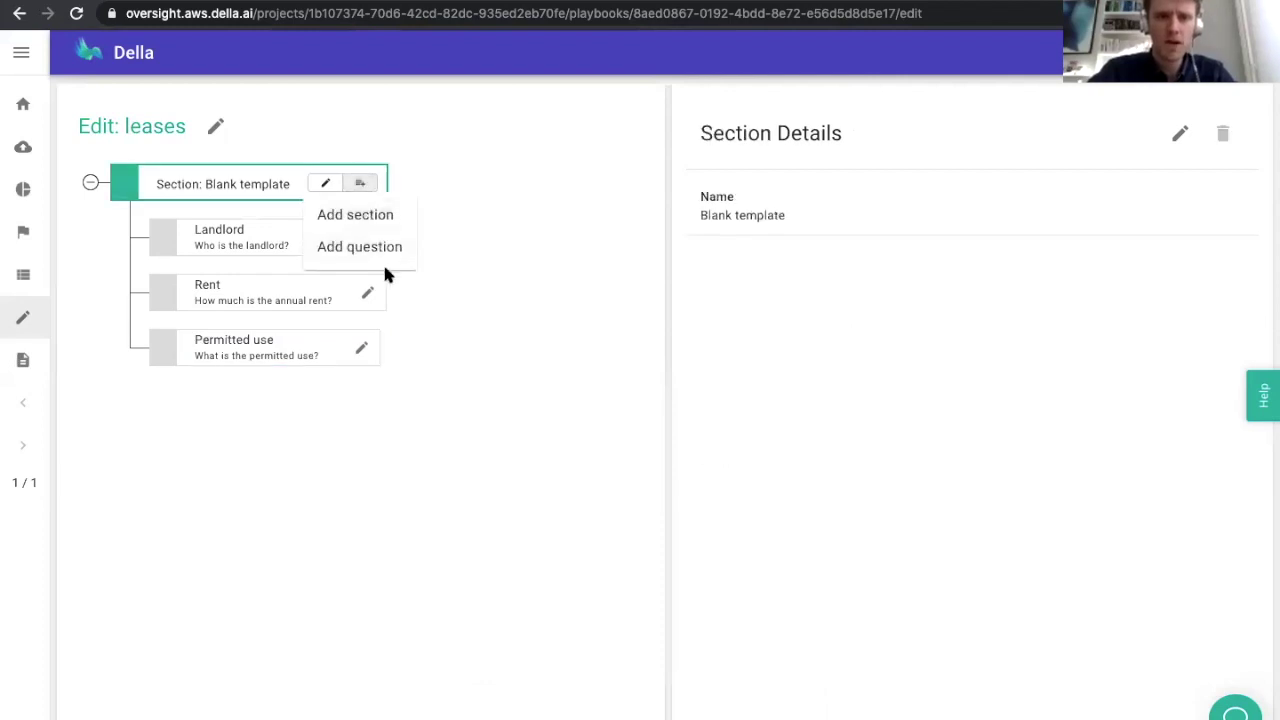
{"action": "left_click", "coordinate": [383, 247]}
{"action": "left_click", "coordinate": [773, 201]}
{"action": "left_click", "coordinate": [362, 295]}
{"action": "type", "text": "Break right"}
{"action": "key", "text": "Tab"}
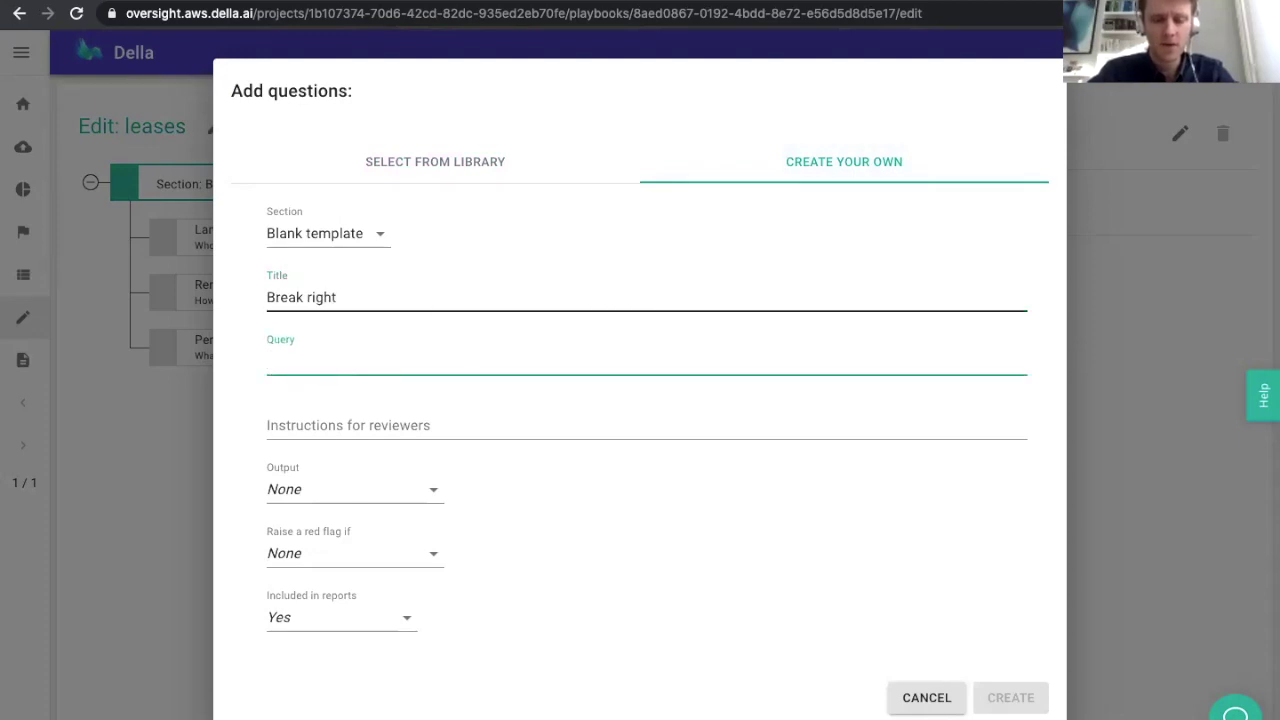
{"action": "type", "text": "Does the tenant have the option to break of r"}
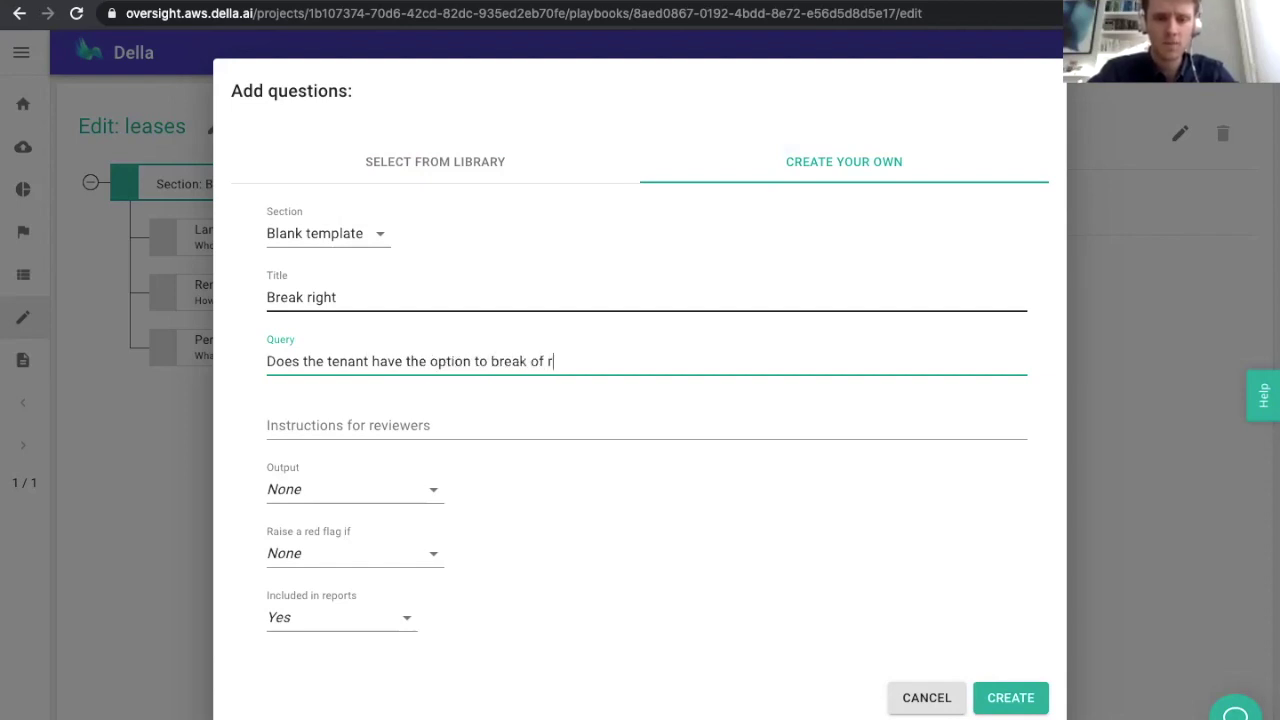
{"action": "key", "text": "BackSpace"}
{"action": "type", "text": "determin"}
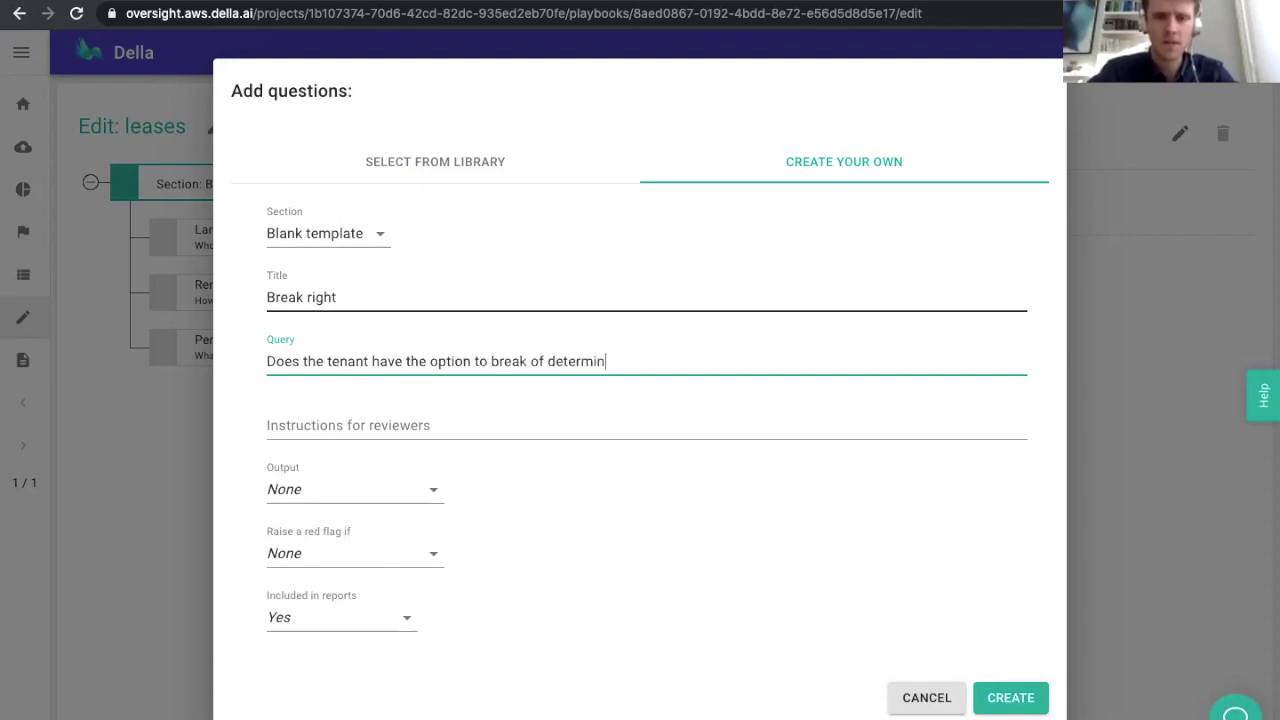
{"action": "type", "text": "e the lease?"}
- Set the Break right question's output to Yes or No and add the question to the checklist
{"action": "left_click", "coordinate": [400, 487]}
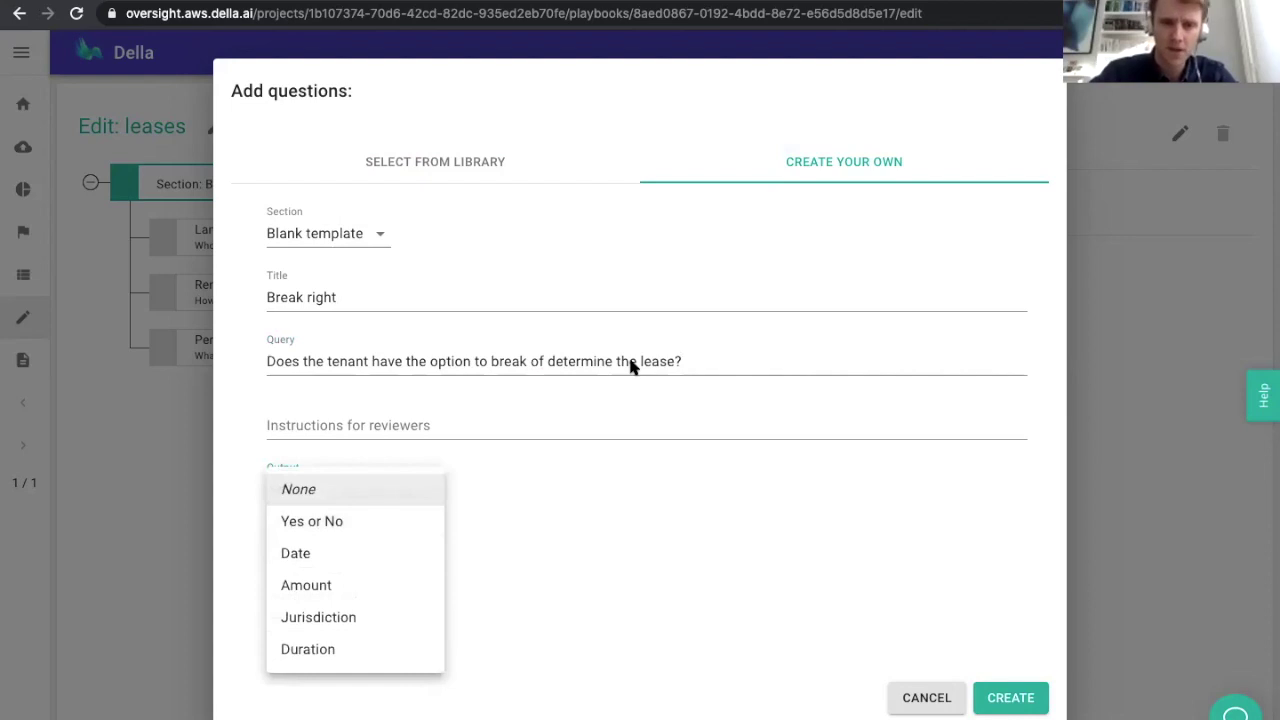
{"action": "left_click", "coordinate": [399, 525]}
{"action": "left_click", "coordinate": [995, 697]}
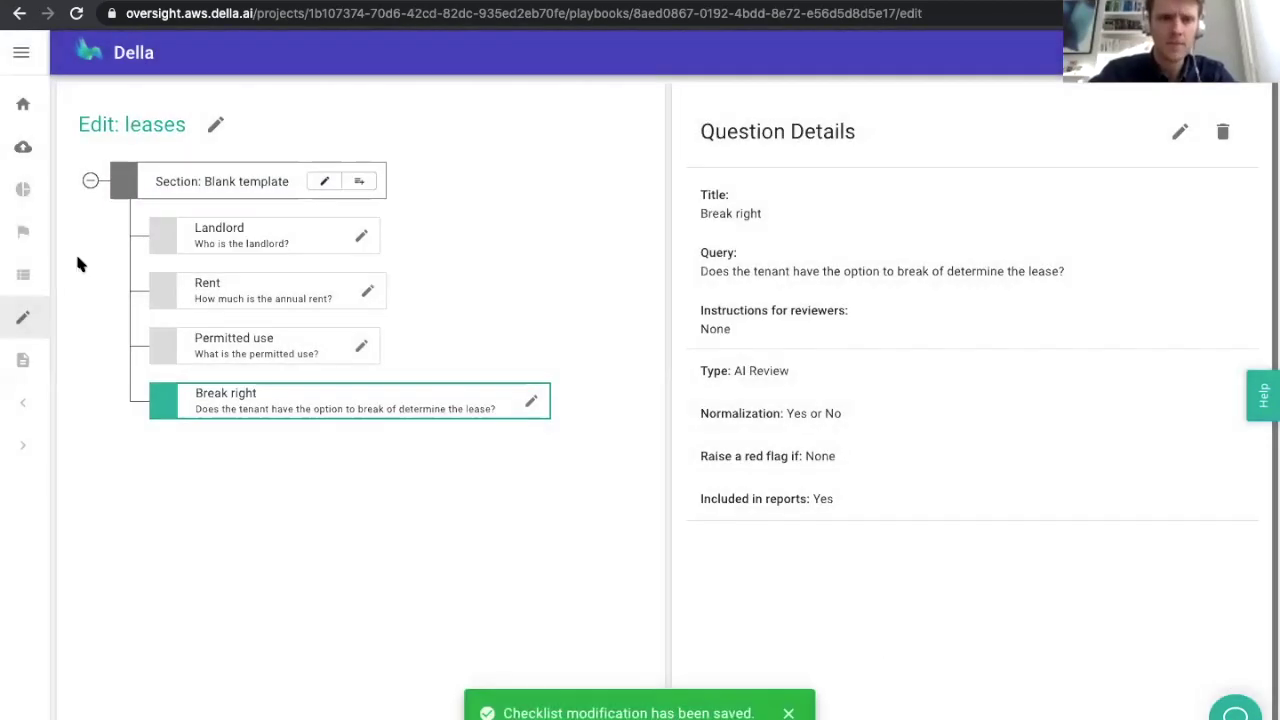
- Open the Finsbury.pdf review and locate the Landlord and Rent answers in the lease text
{"action": "left_click", "coordinate": [38, 364]}
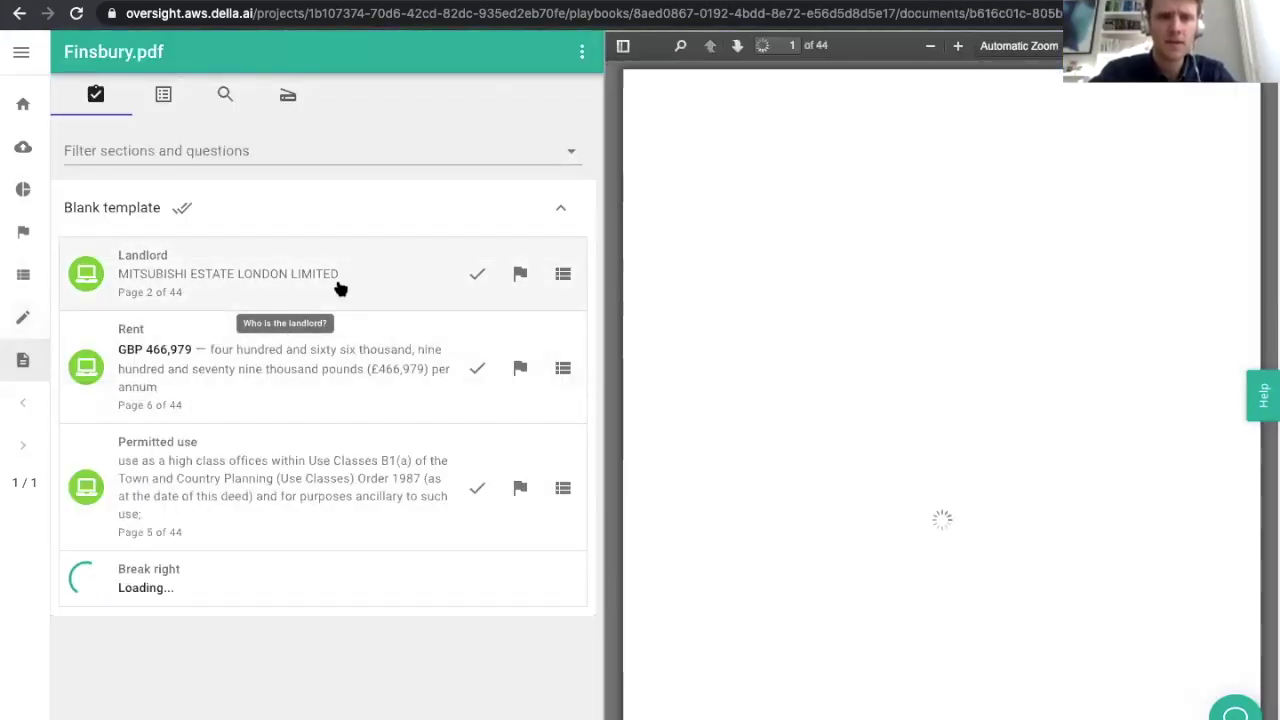
{"action": "left_click", "coordinate": [340, 287]}
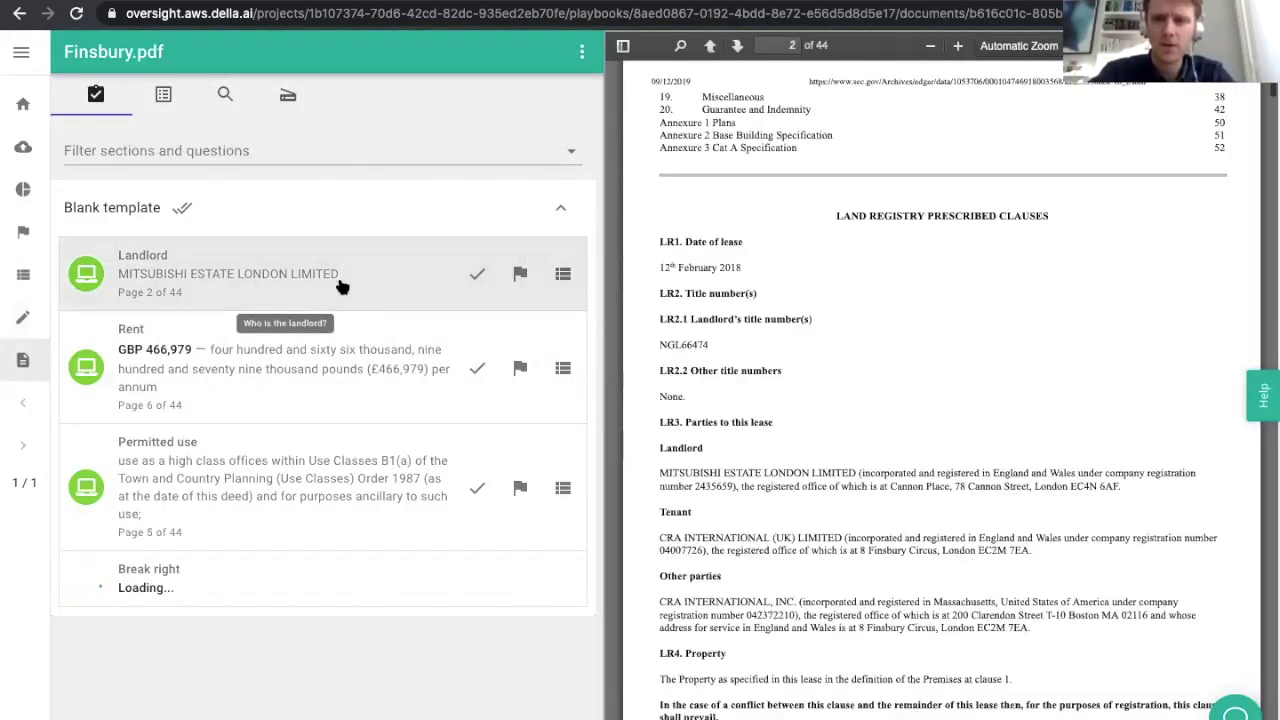
{"action": "left_click", "coordinate": [420, 292]}
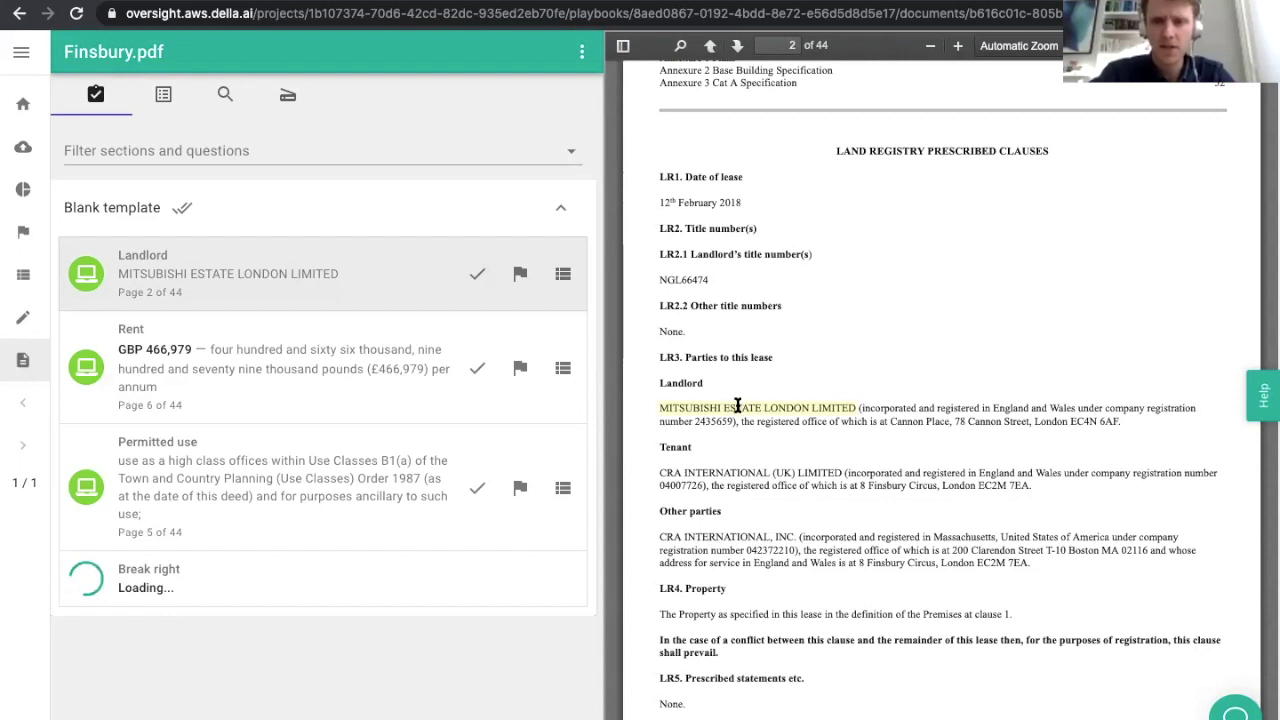
{"action": "left_click", "coordinate": [317, 358]}
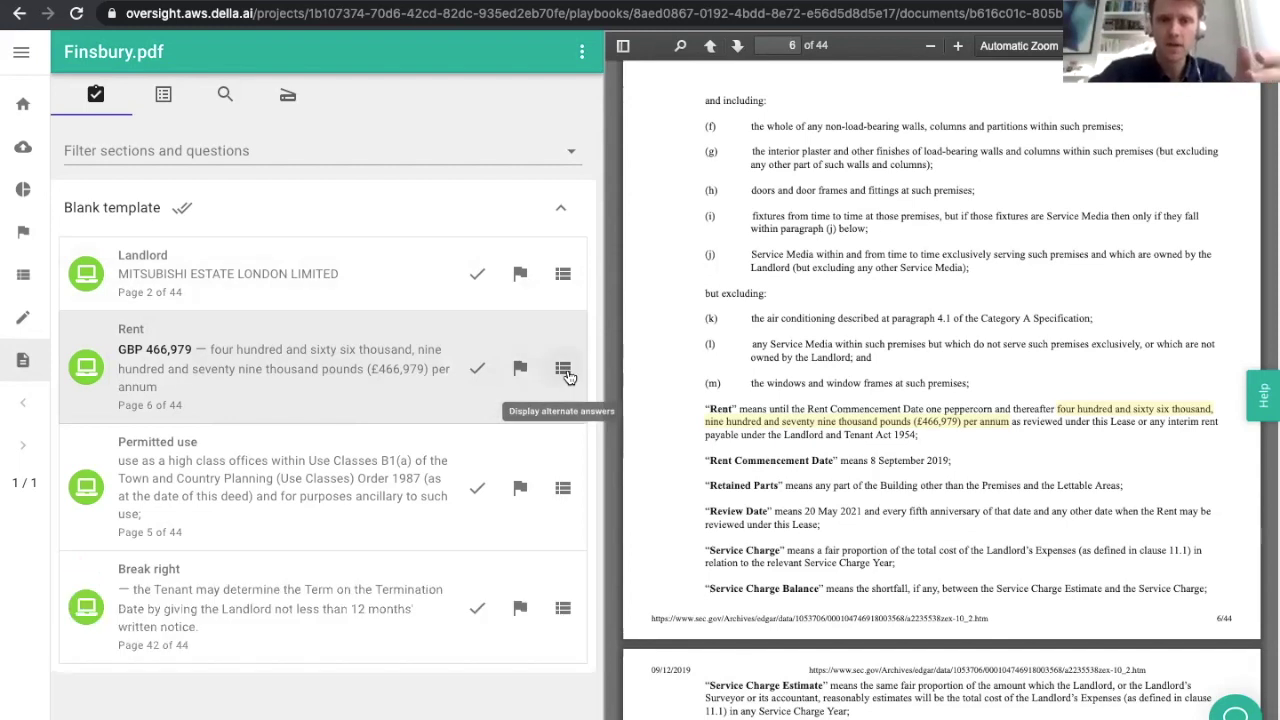
- Examine the alternate answers for the Rent question and compare the one from page 12 with the lease text
{"action": "left_click", "coordinate": [564, 370]}
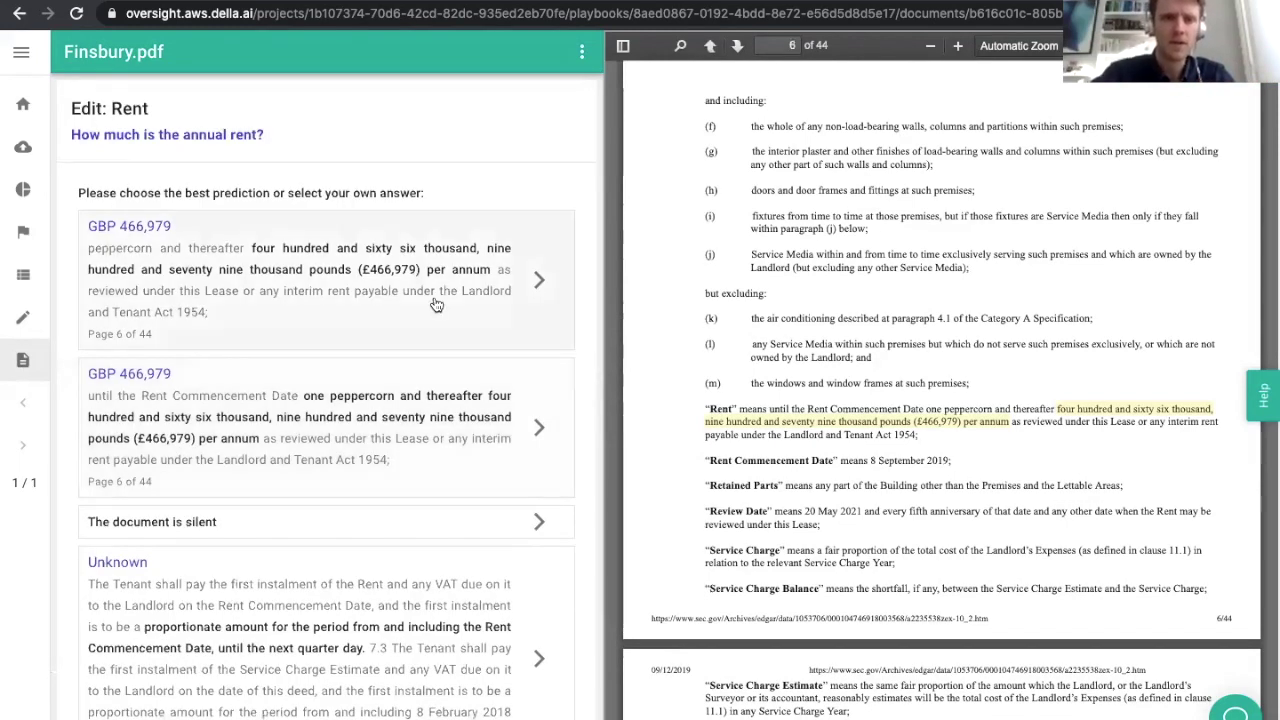
{"action": "scroll", "coordinate": [431, 296], "scroll_direction": "down", "scroll_amount": 1}
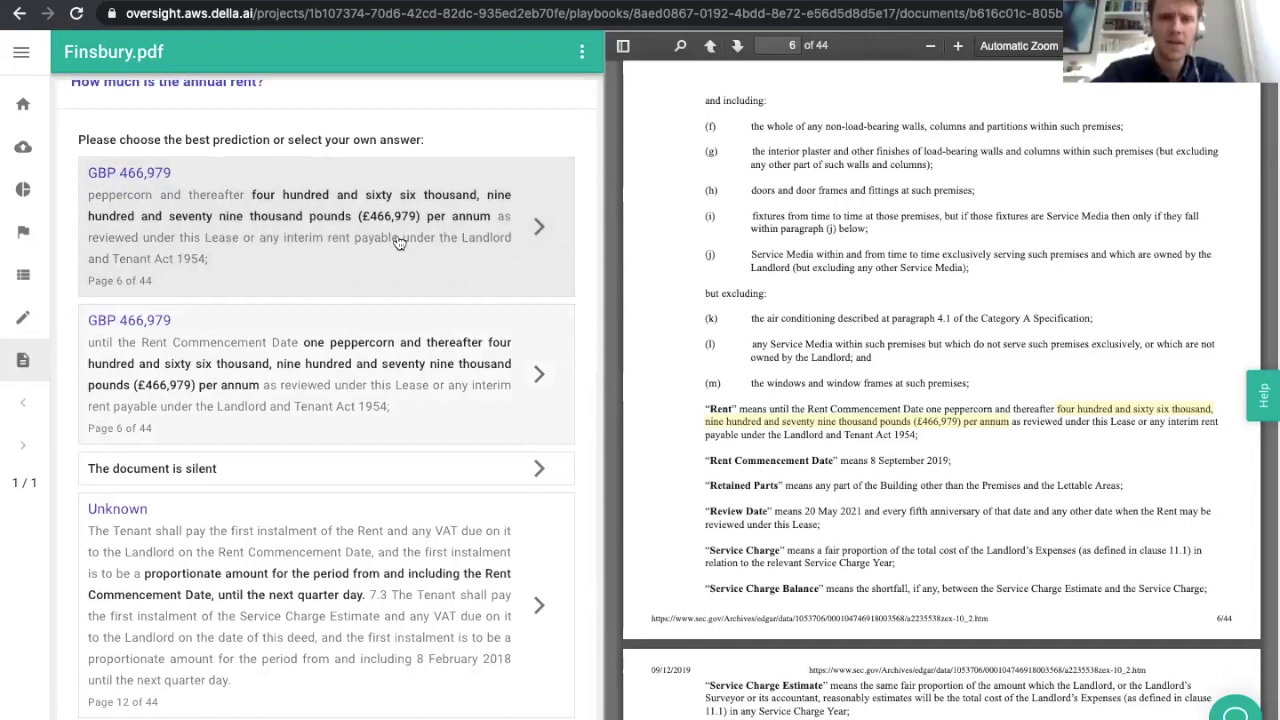
{"action": "scroll", "coordinate": [402, 338], "scroll_direction": "down", "scroll_amount": 2}
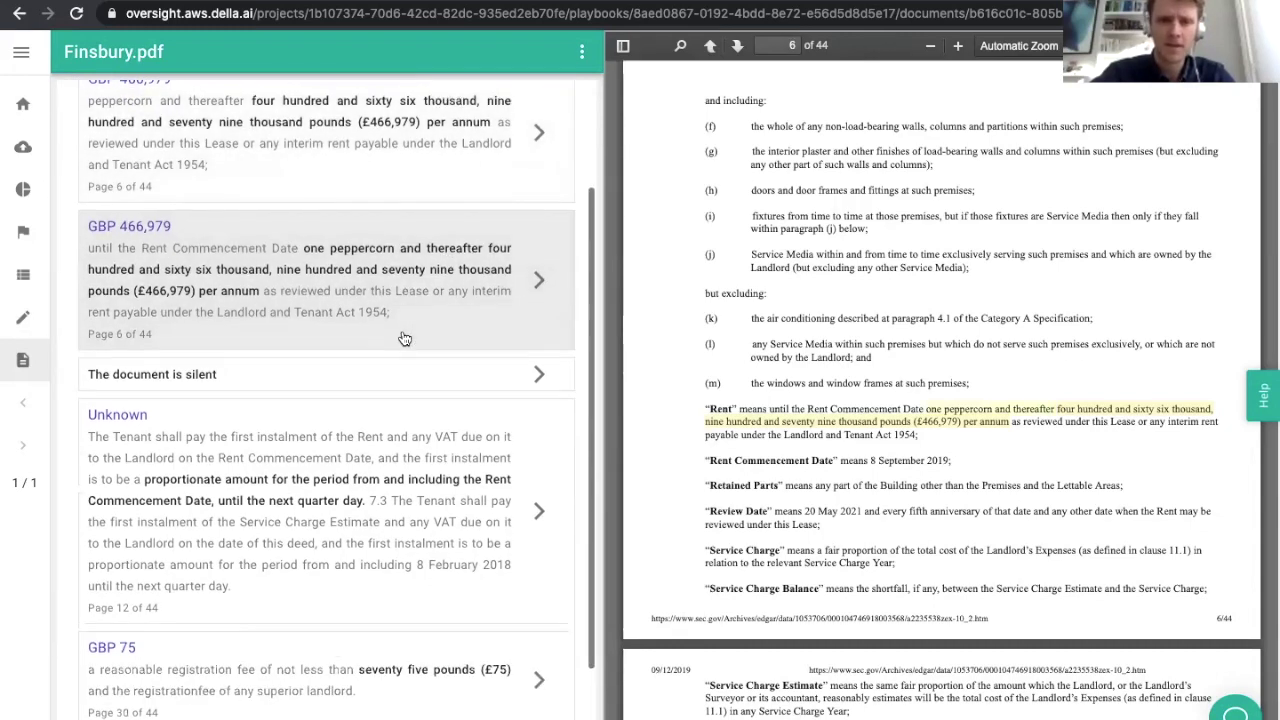
{"action": "scroll", "coordinate": [406, 468], "scroll_direction": "up", "scroll_amount": 1}
{"action": "scroll", "coordinate": [404, 472], "scroll_direction": "down", "scroll_amount": 2}
{"action": "left_click", "coordinate": [384, 466]}
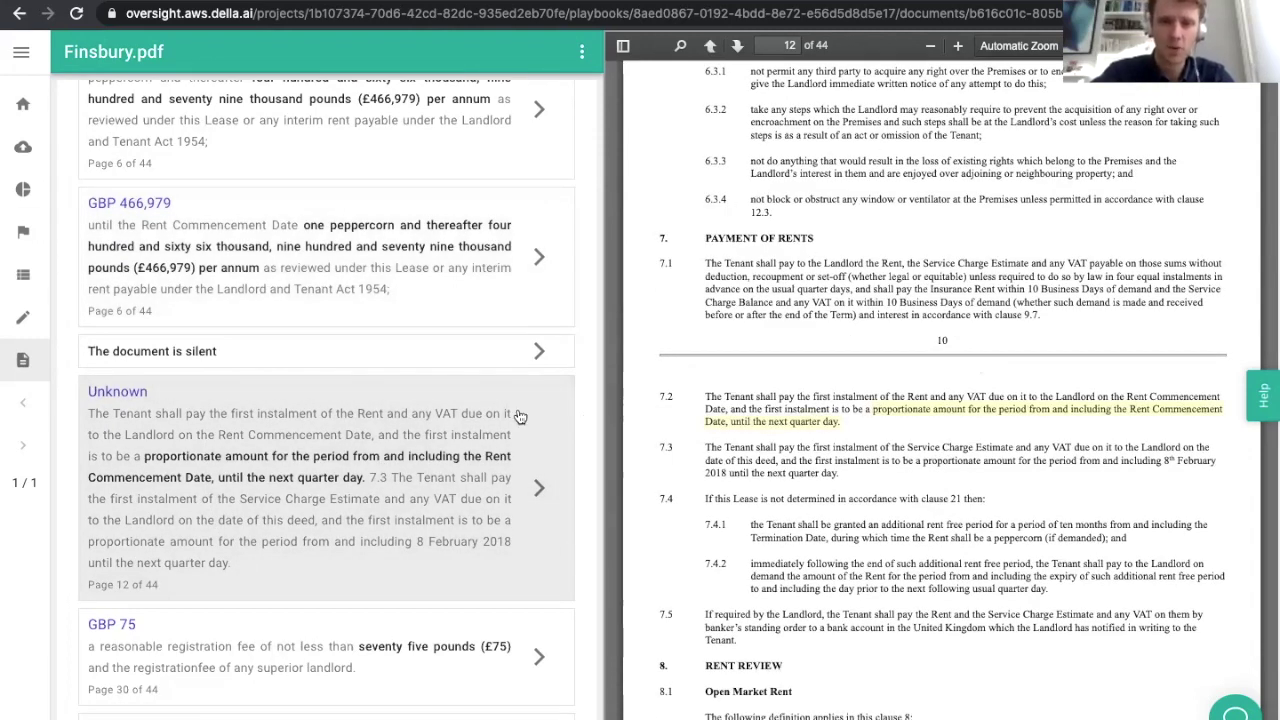
{"action": "scroll", "coordinate": [565, 498], "scroll_direction": "up", "scroll_amount": 2}
{"action": "scroll", "coordinate": [565, 498], "scroll_direction": "down", "scroll_amount": 3}
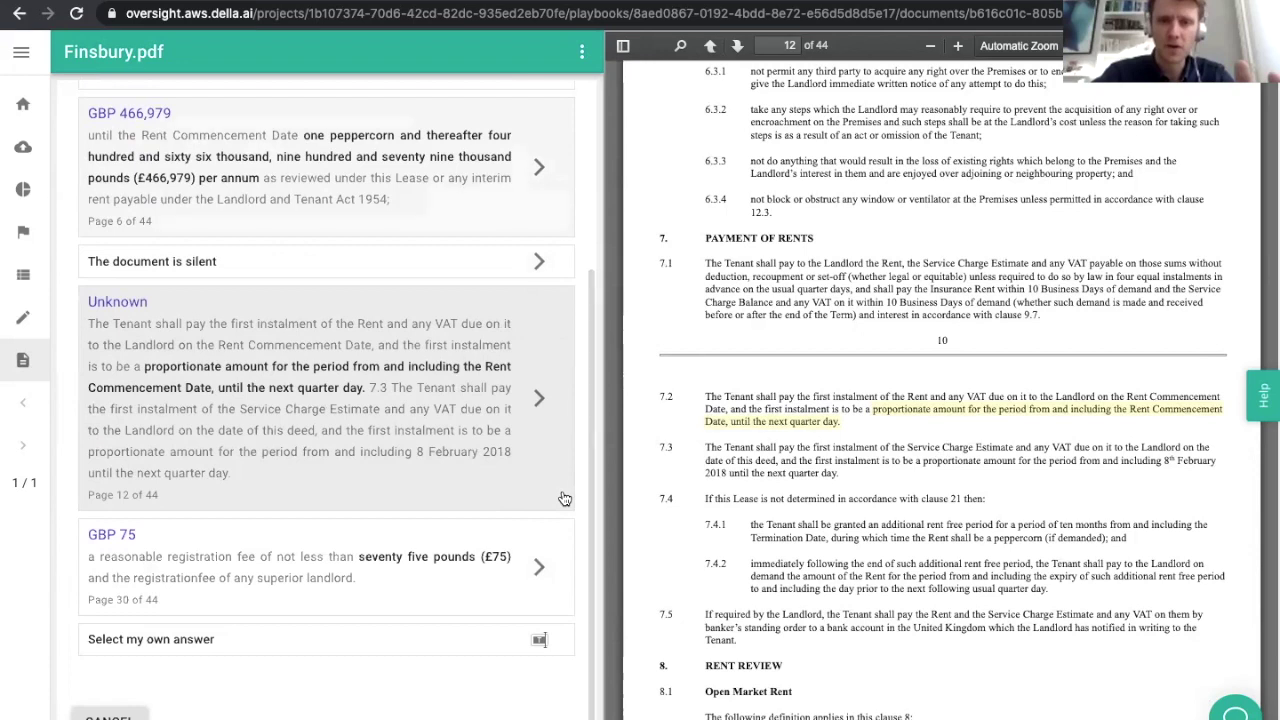
{"action": "scroll", "coordinate": [535, 340], "scroll_direction": "up", "scroll_amount": 1}
{"action": "scroll", "coordinate": [535, 340], "scroll_direction": "down", "scroll_amount": 1}
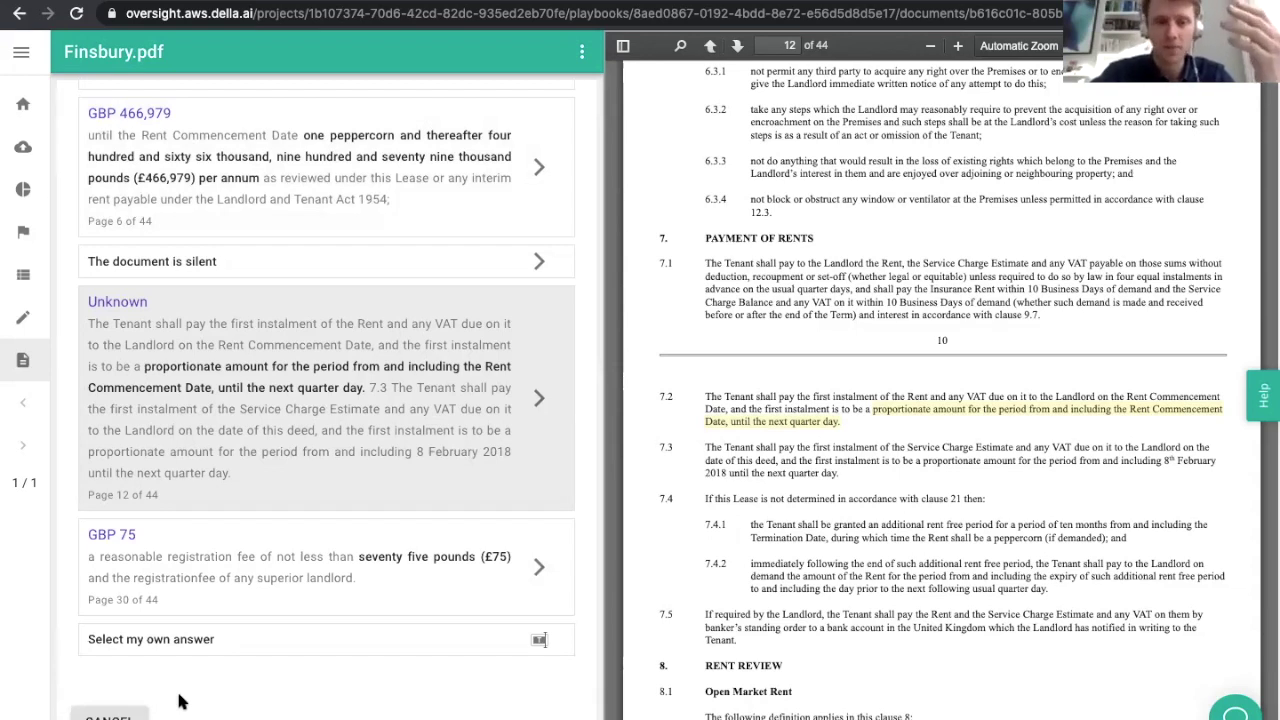
{"action": "scroll", "coordinate": [508, 340], "scroll_direction": "up", "scroll_amount": 3}
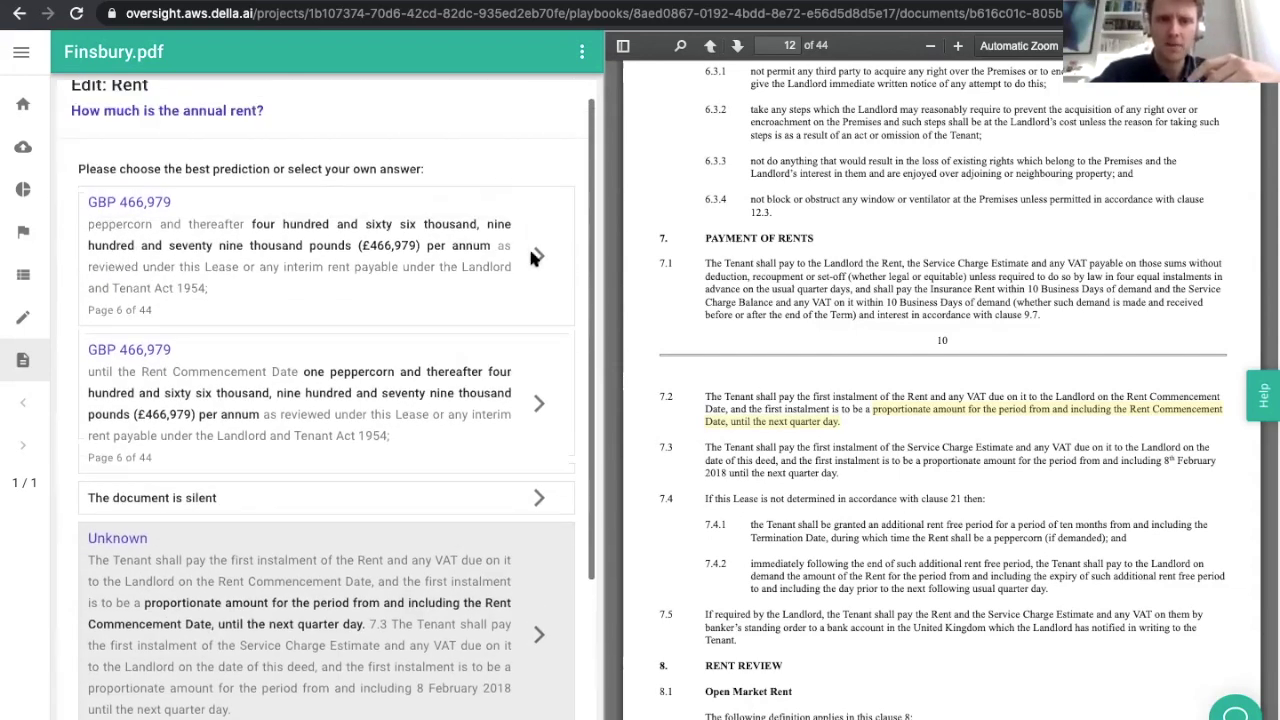
- Choose the first predicted Rent answer, check its OCR correction text and save it, and locate the Break right answer in the lease
{"action": "left_click", "coordinate": [537, 256]}
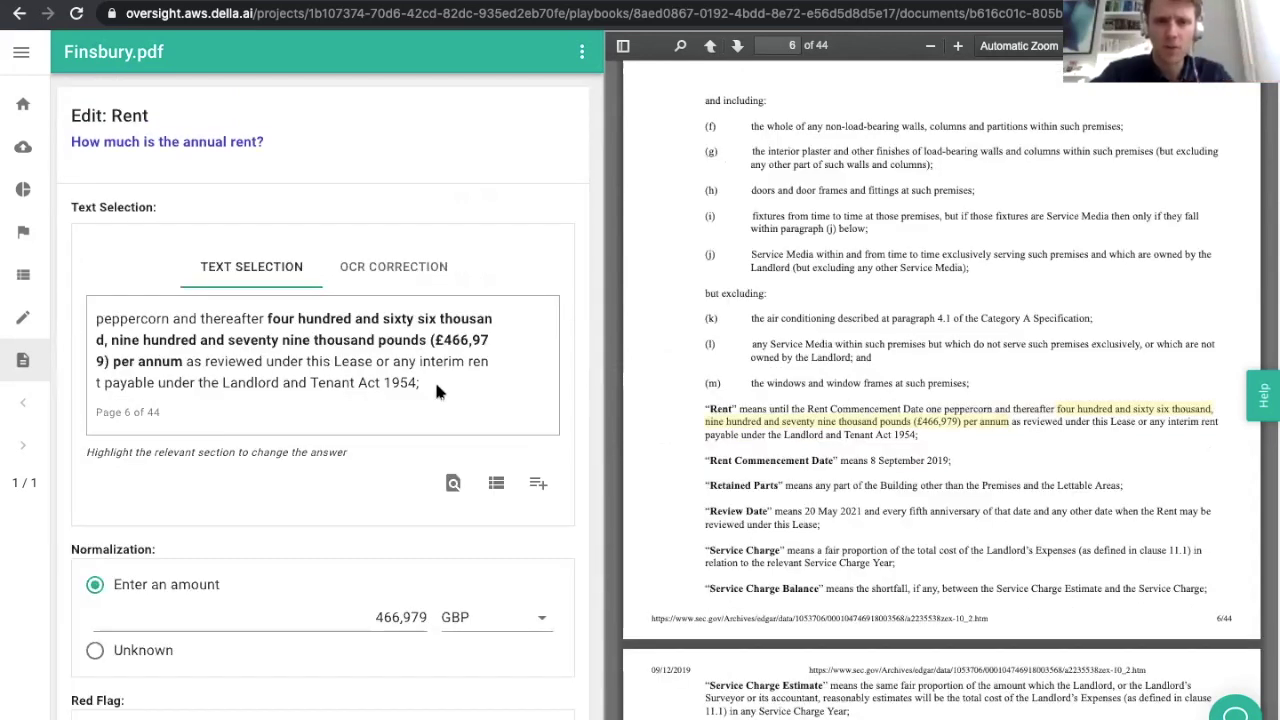
{"action": "left_click_drag", "start_coordinate": [168, 318], "coordinate": [200, 363]}
{"action": "left_click", "coordinate": [272, 388]}
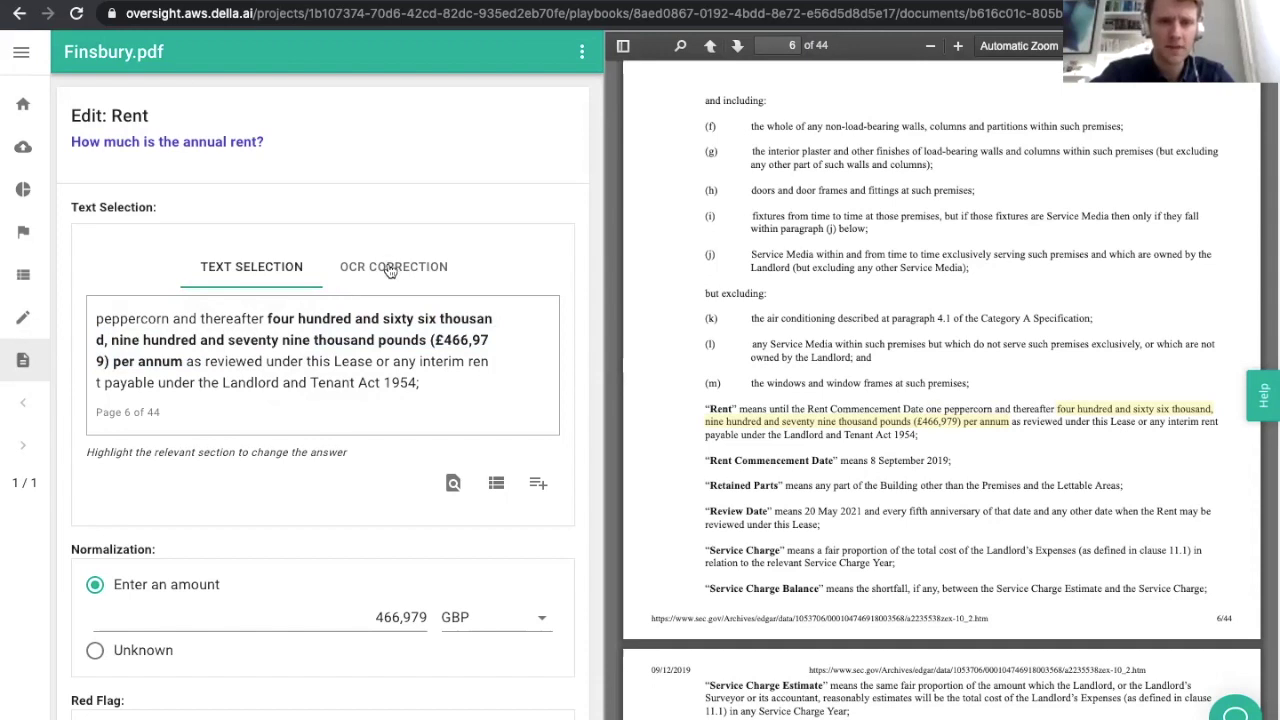
{"action": "left_click", "coordinate": [390, 267]}
{"action": "scroll", "coordinate": [328, 380], "scroll_direction": "down", "scroll_amount": 1}
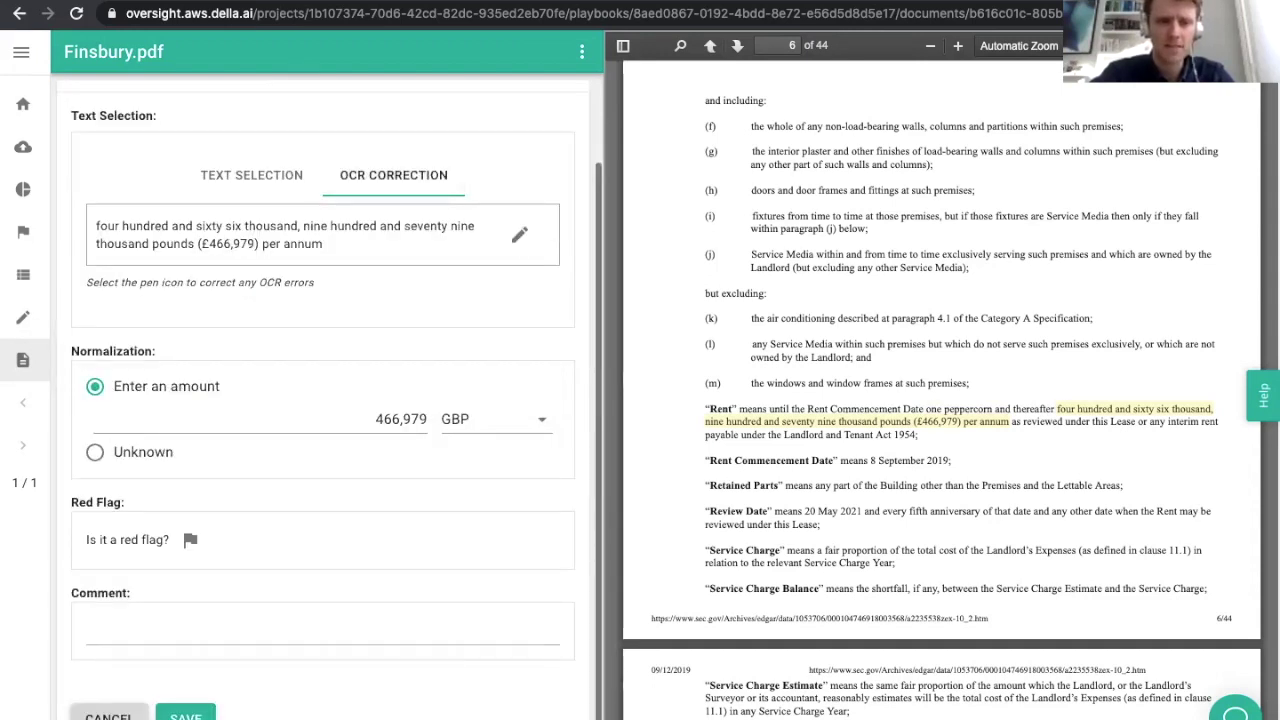
{"action": "left_click", "coordinate": [188, 714]}
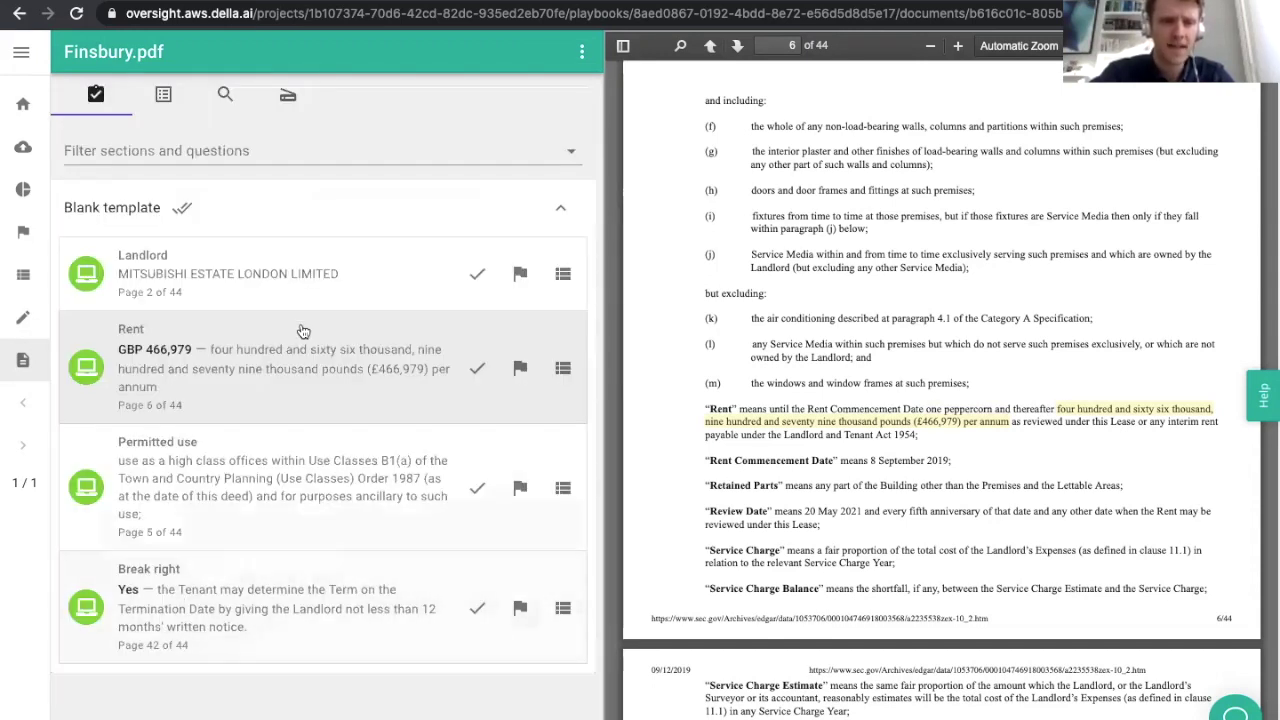
{"action": "left_click", "coordinate": [310, 605]}
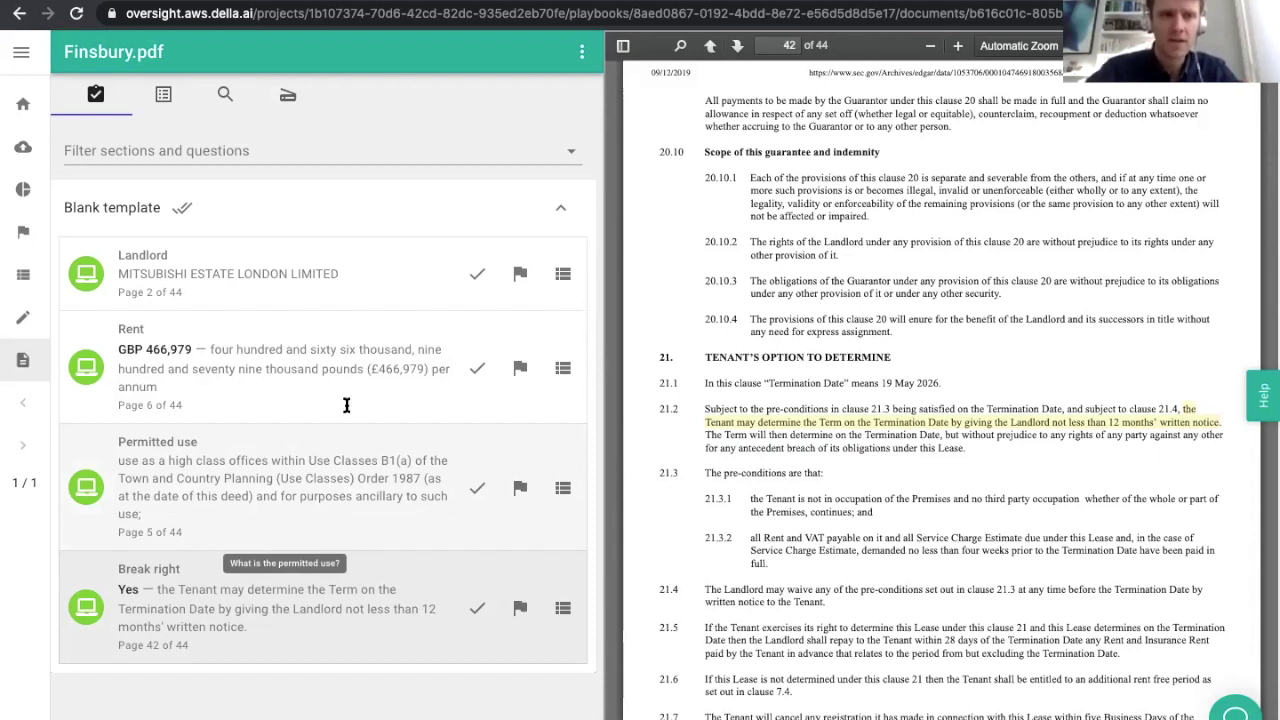
- Return to the project home and start a new checklist named "Lease complete", saving its details
{"action": "left_click", "coordinate": [21, 114]}
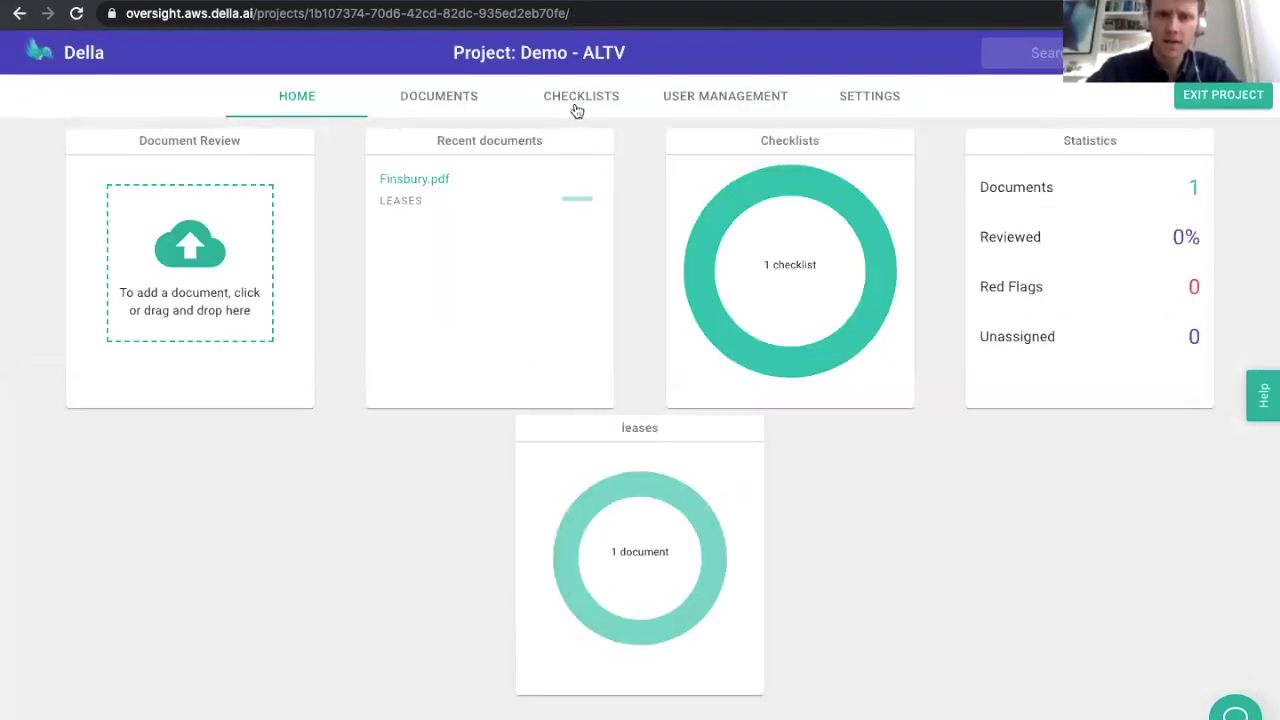
{"action": "left_click", "coordinate": [580, 108]}
{"action": "left_click", "coordinate": [372, 204]}
{"action": "left_click", "coordinate": [337, 269]}
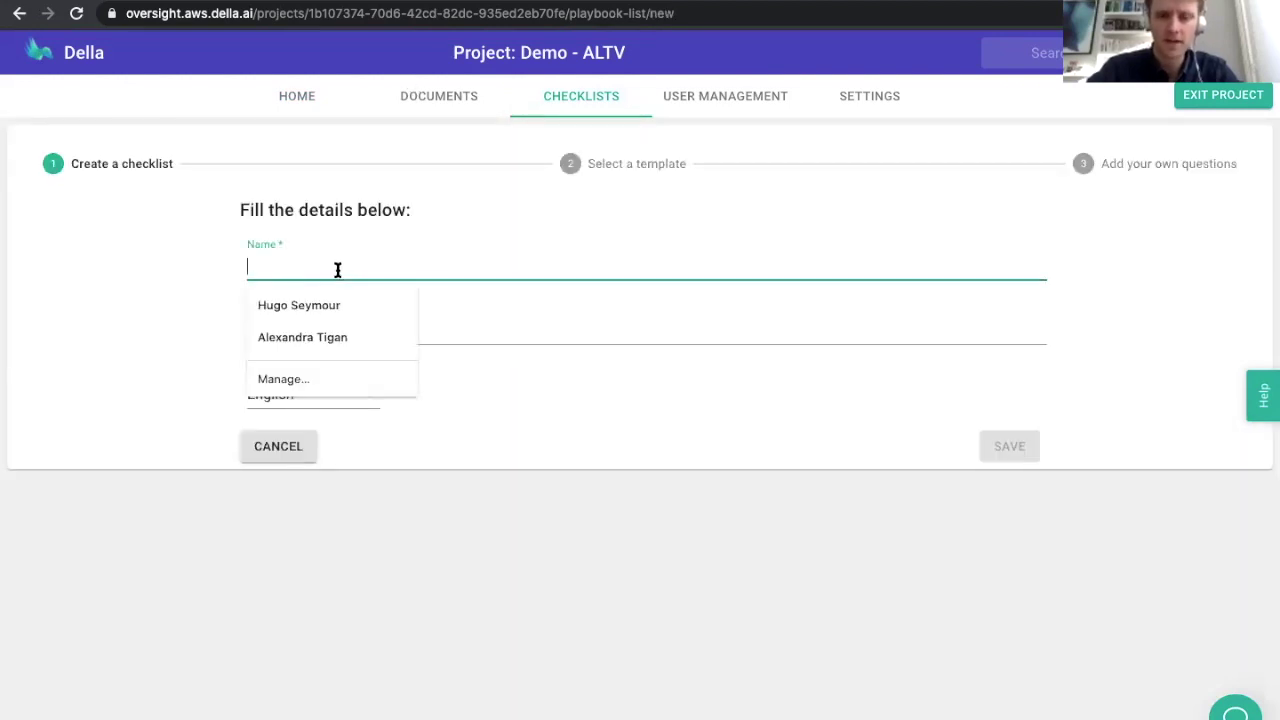
{"action": "type", "text": "LEase complete"}
{"action": "left_click", "coordinate": [1008, 446]}
- Choose the Commercial Lease (England and Wales) template as the new checklist's starting point
{"action": "scroll", "coordinate": [584, 497], "scroll_direction": "down", "scroll_amount": 2}
{"action": "scroll", "coordinate": [584, 497], "scroll_direction": "down", "scroll_amount": 3}
{"action": "scroll", "coordinate": [584, 497], "scroll_direction": "up", "scroll_amount": 3}
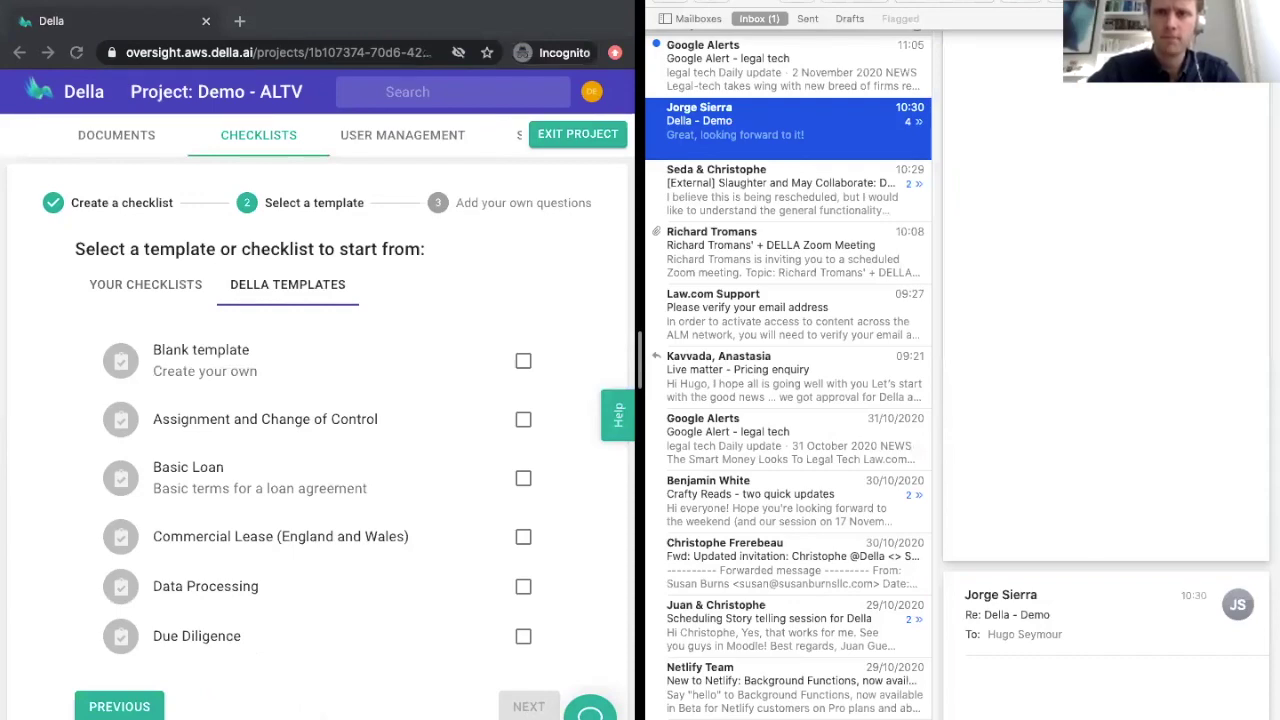
{"action": "scroll", "coordinate": [323, 466], "scroll_direction": "down", "scroll_amount": 5}
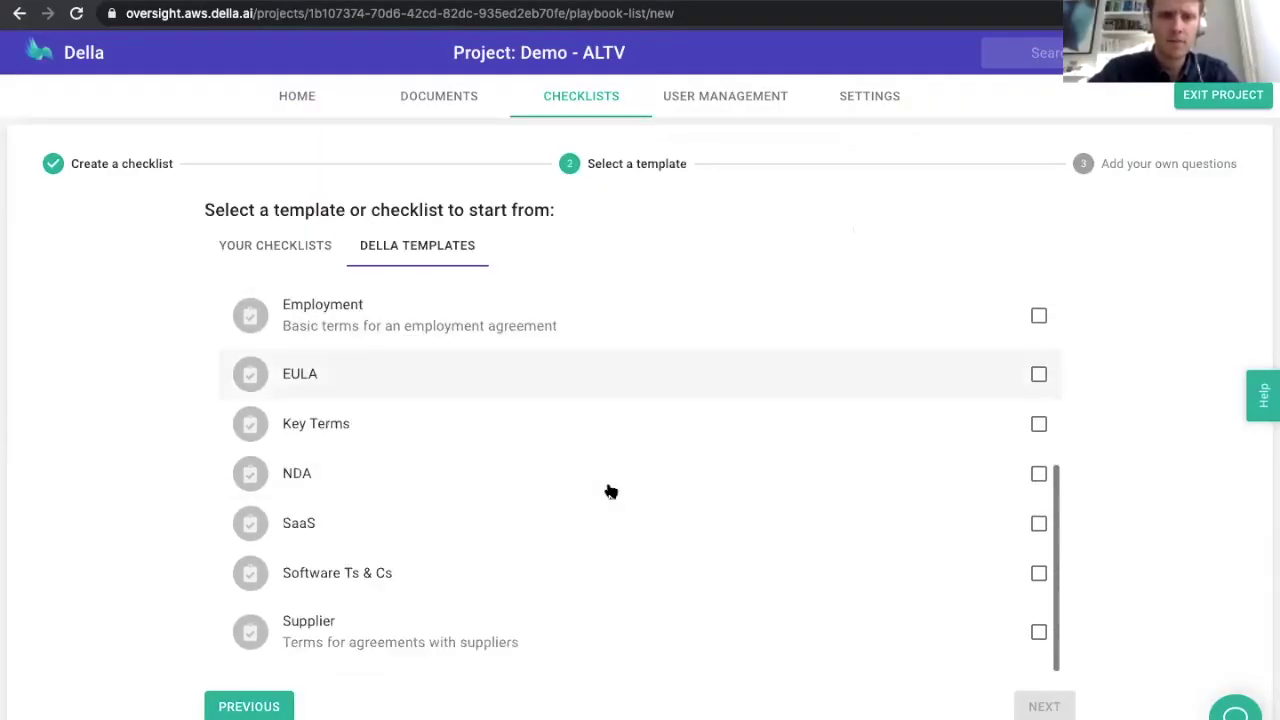
{"action": "scroll", "coordinate": [609, 491], "scroll_direction": "up", "scroll_amount": 3}
{"action": "scroll", "coordinate": [620, 500], "scroll_direction": "up", "scroll_amount": 1}
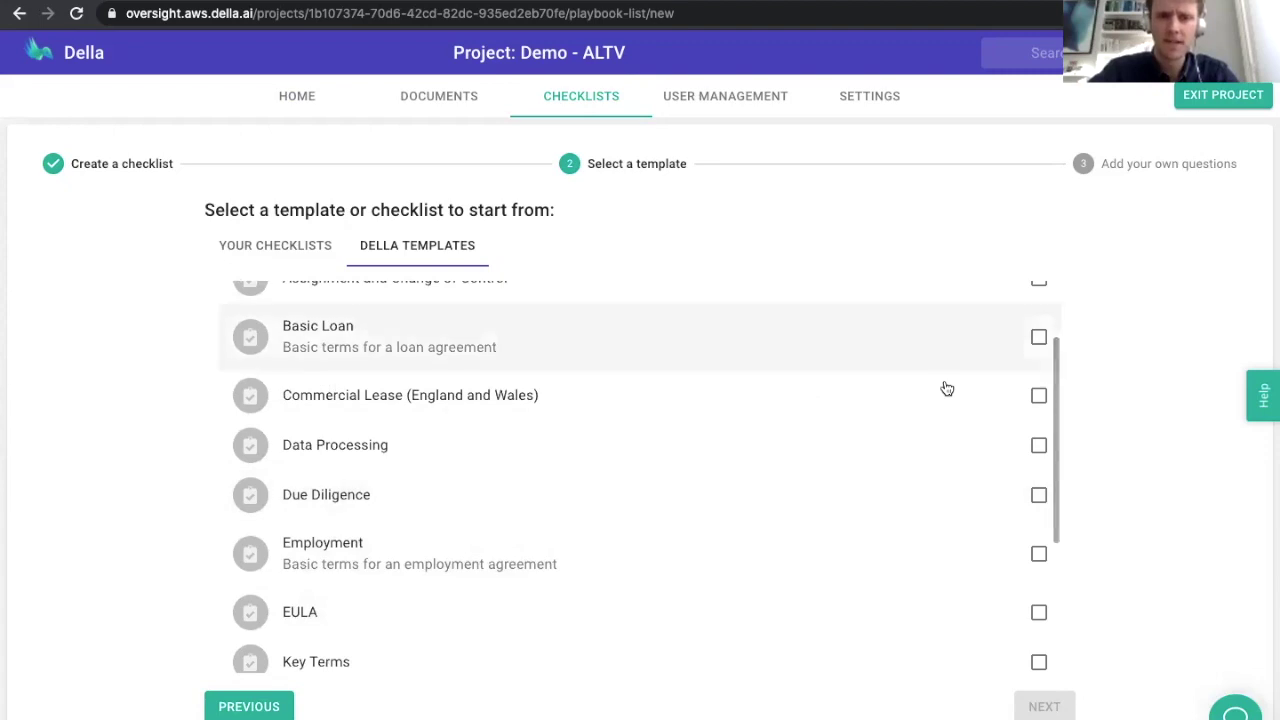
{"action": "left_click", "coordinate": [1039, 396]}
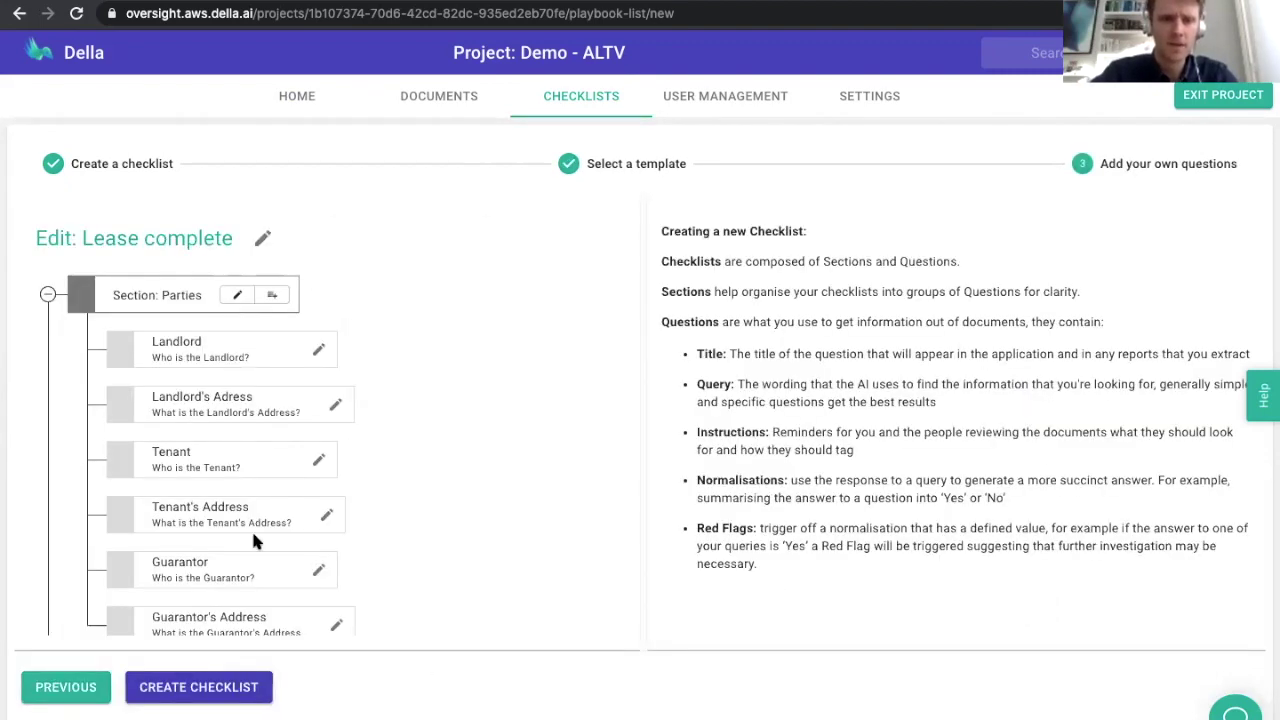
- Look through the template's sections and questions and create the Lease complete checklist
{"action": "scroll", "coordinate": [253, 540], "scroll_direction": "down", "scroll_amount": 20}
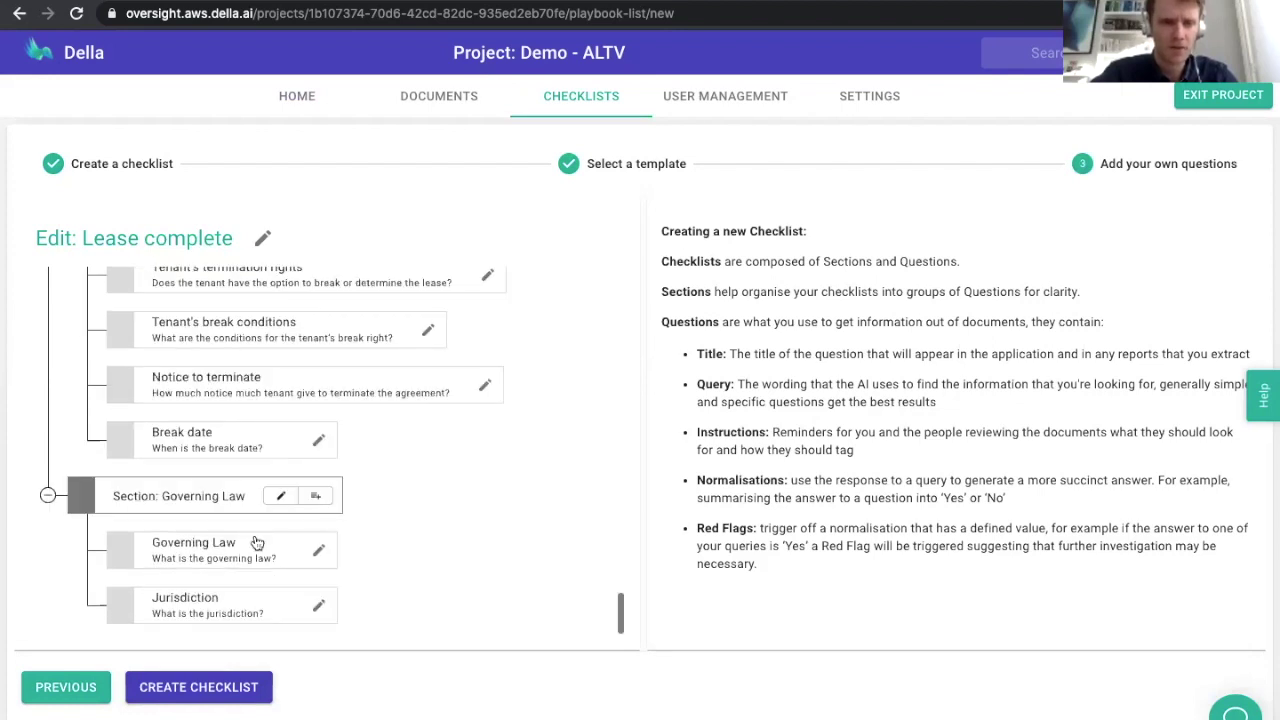
{"action": "scroll", "coordinate": [254, 540], "scroll_direction": "up", "scroll_amount": 15}
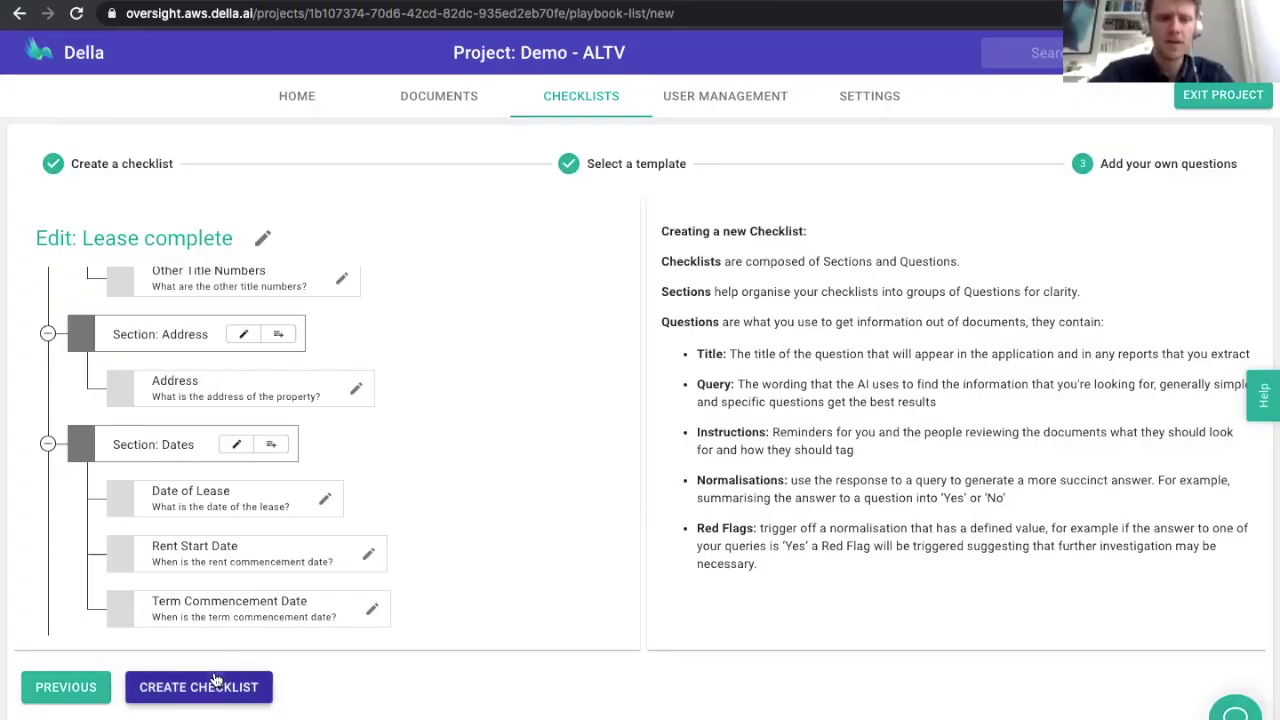
{"action": "left_click", "coordinate": [214, 680]}
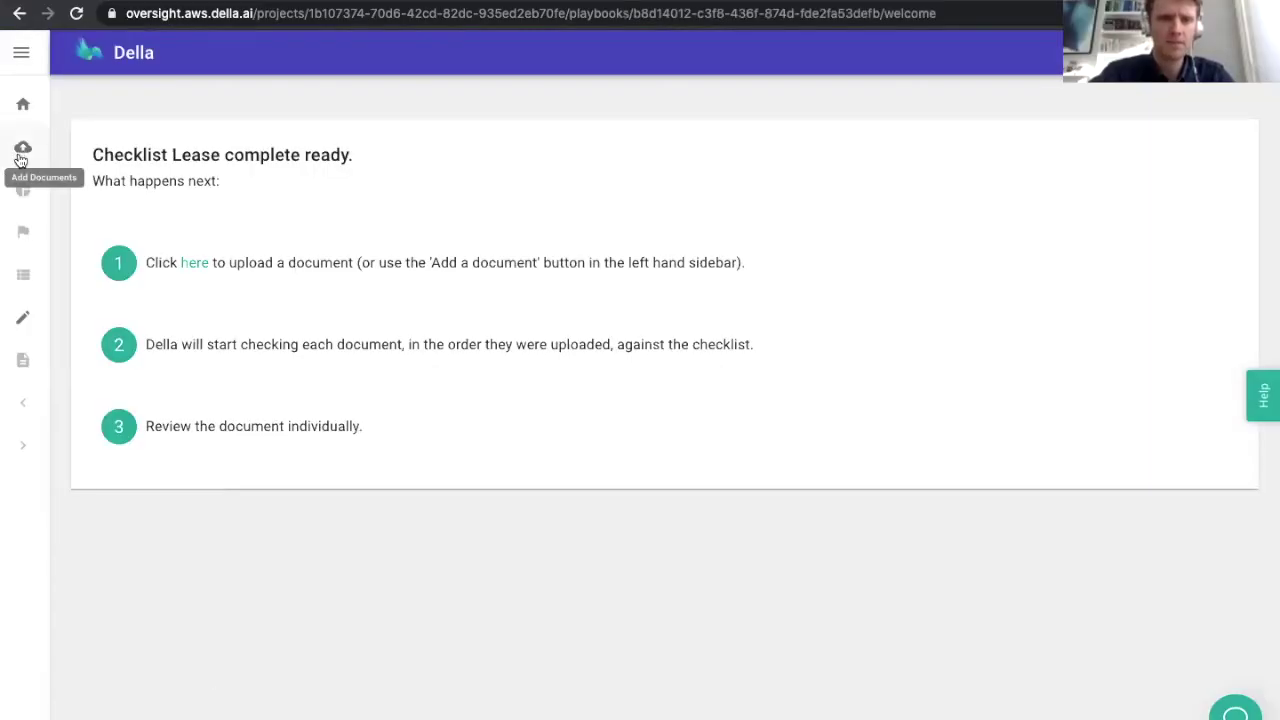
- Upload Finsbury.pdf from the Desktop folder for review against the Lease complete checklist and look through the review's question sections
{"action": "left_click", "coordinate": [21, 152]}
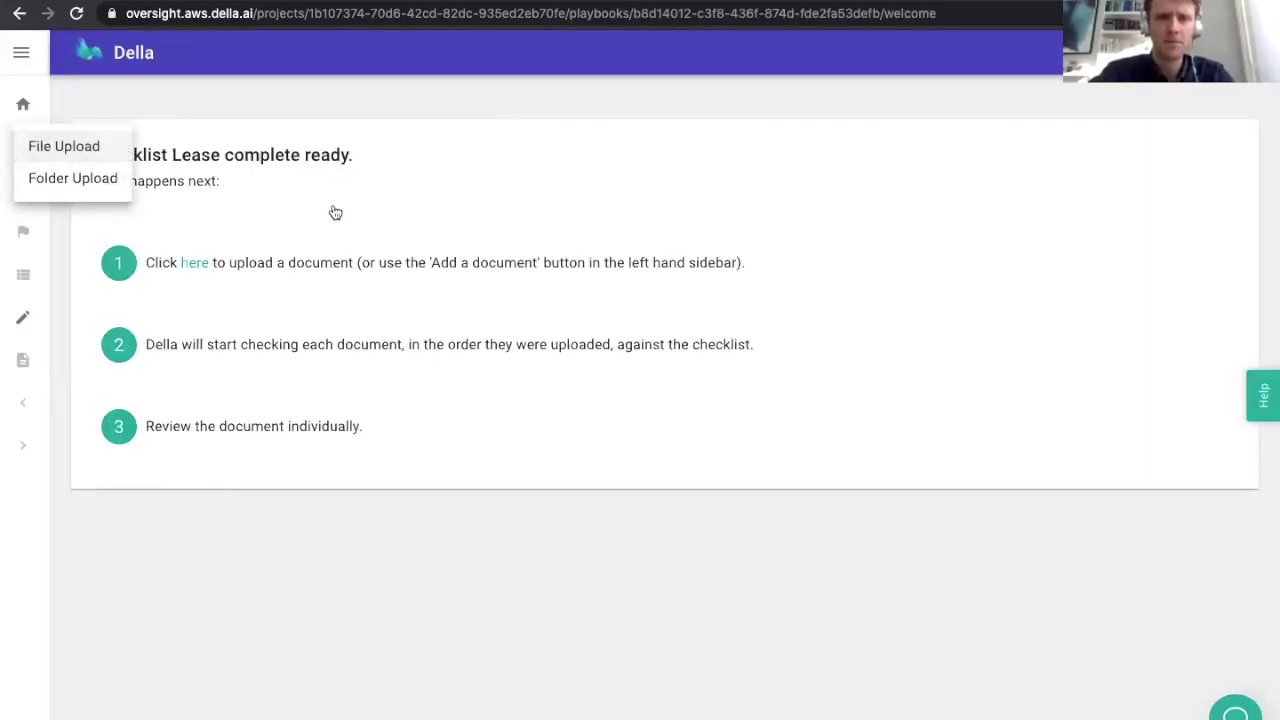
{"action": "scroll", "coordinate": [571, 288], "scroll_direction": "down", "scroll_amount": 2}
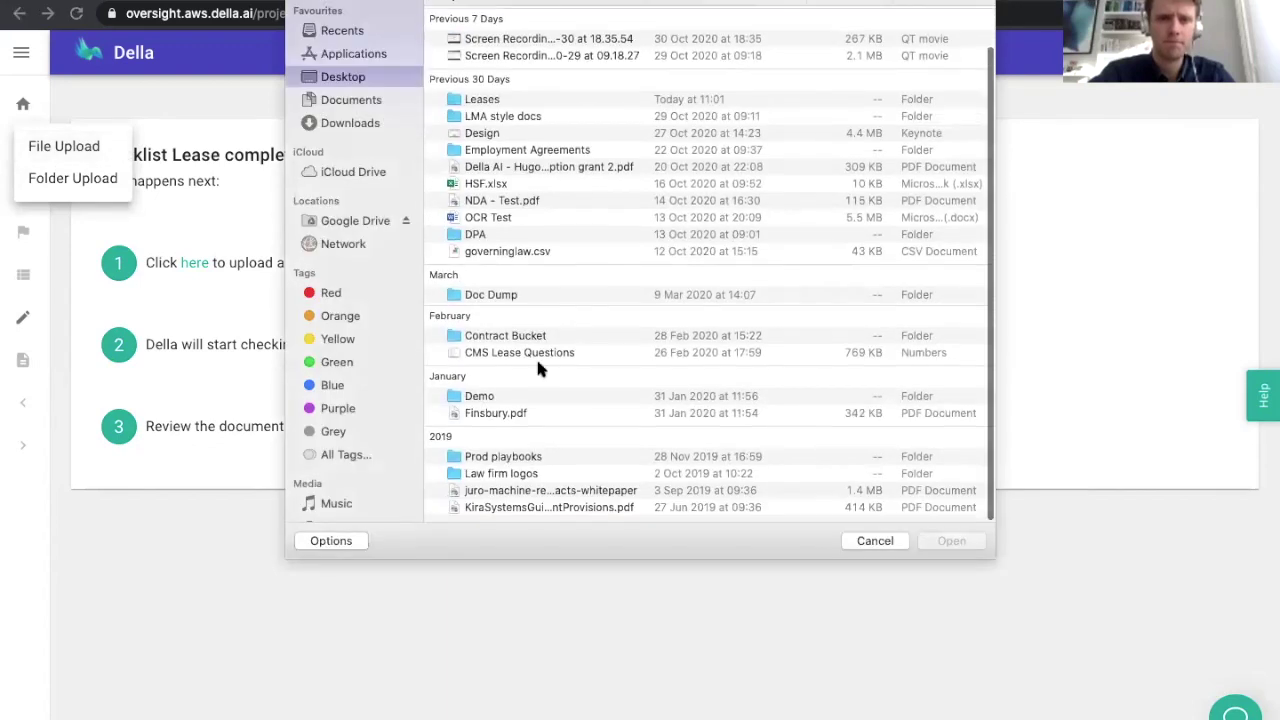
{"action": "double_click", "coordinate": [500, 420]}
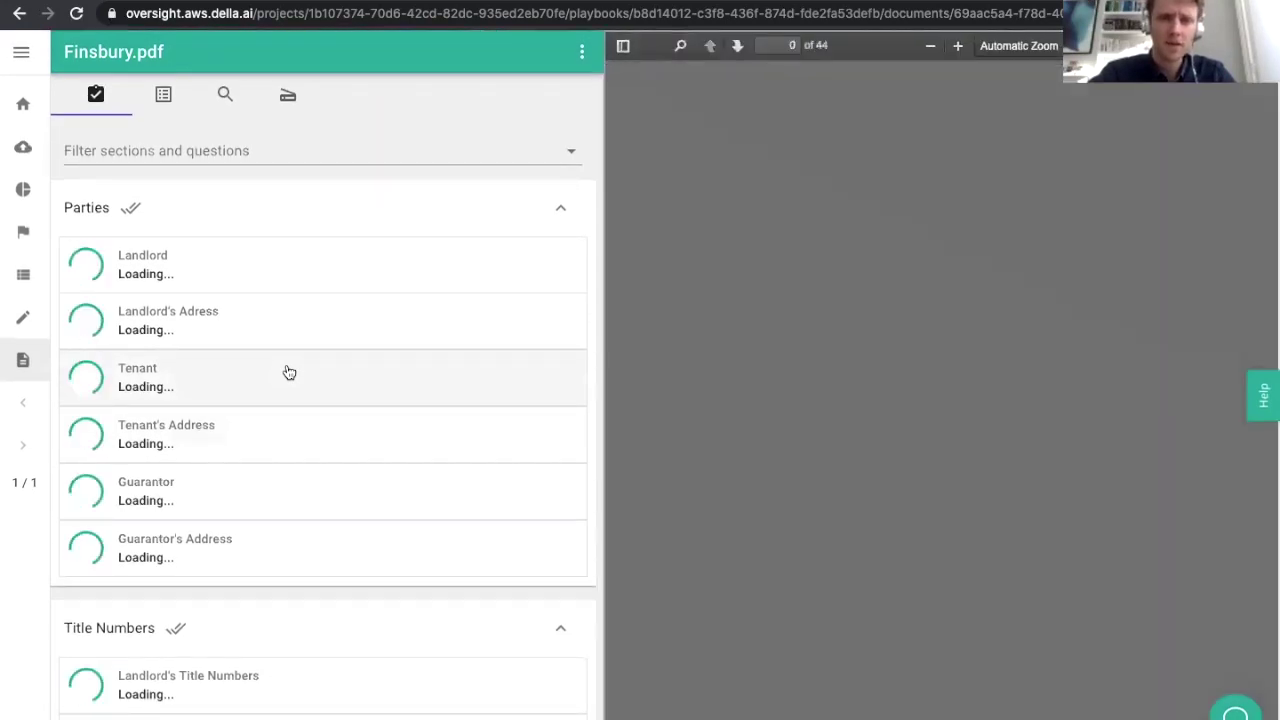
{"action": "scroll", "coordinate": [288, 372], "scroll_direction": "down", "scroll_amount": 7}
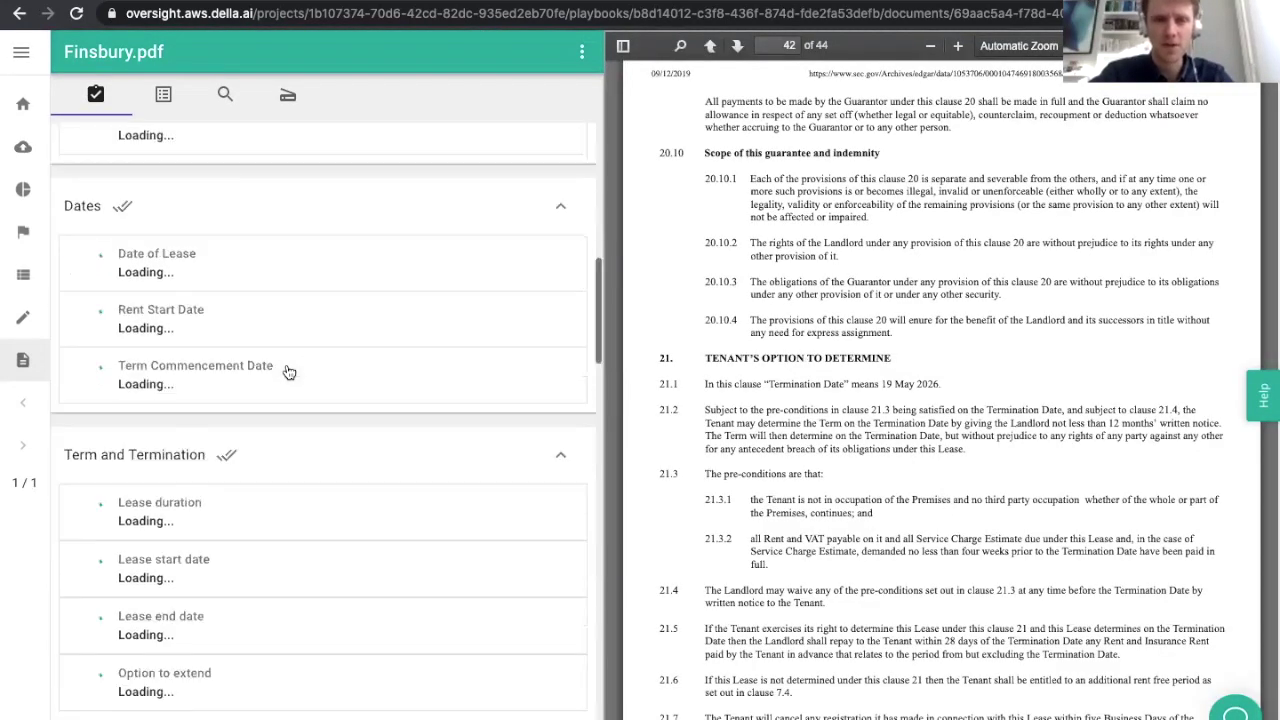
- Look over the Lease complete questions, return to the project home and open Finsbury.pdf's review under the leases checklist
{"action": "scroll", "coordinate": [288, 372], "scroll_direction": "down", "scroll_amount": 15}
{"action": "scroll", "coordinate": [285, 358], "scroll_direction": "down", "scroll_amount": 4}
{"action": "scroll", "coordinate": [288, 372], "scroll_direction": "up", "scroll_amount": 20}
{"action": "scroll", "coordinate": [288, 372], "scroll_direction": "up", "scroll_amount": 8}
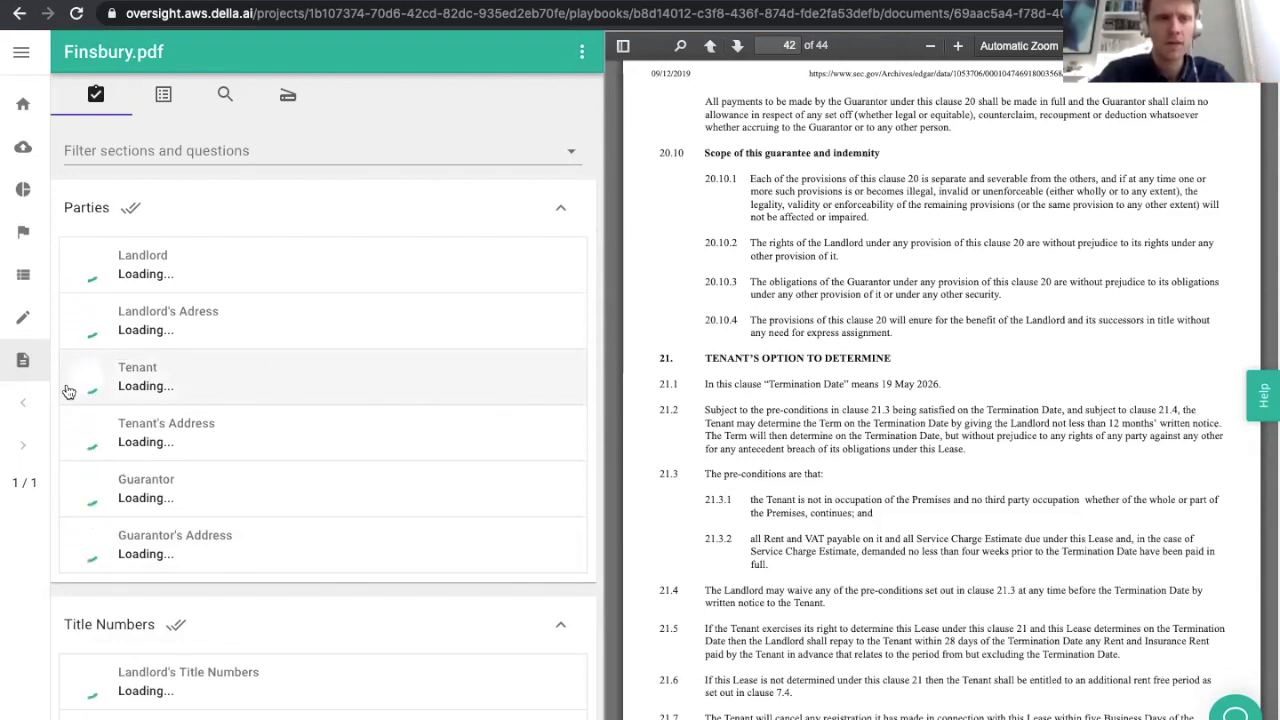
{"action": "left_click", "coordinate": [20, 100]}
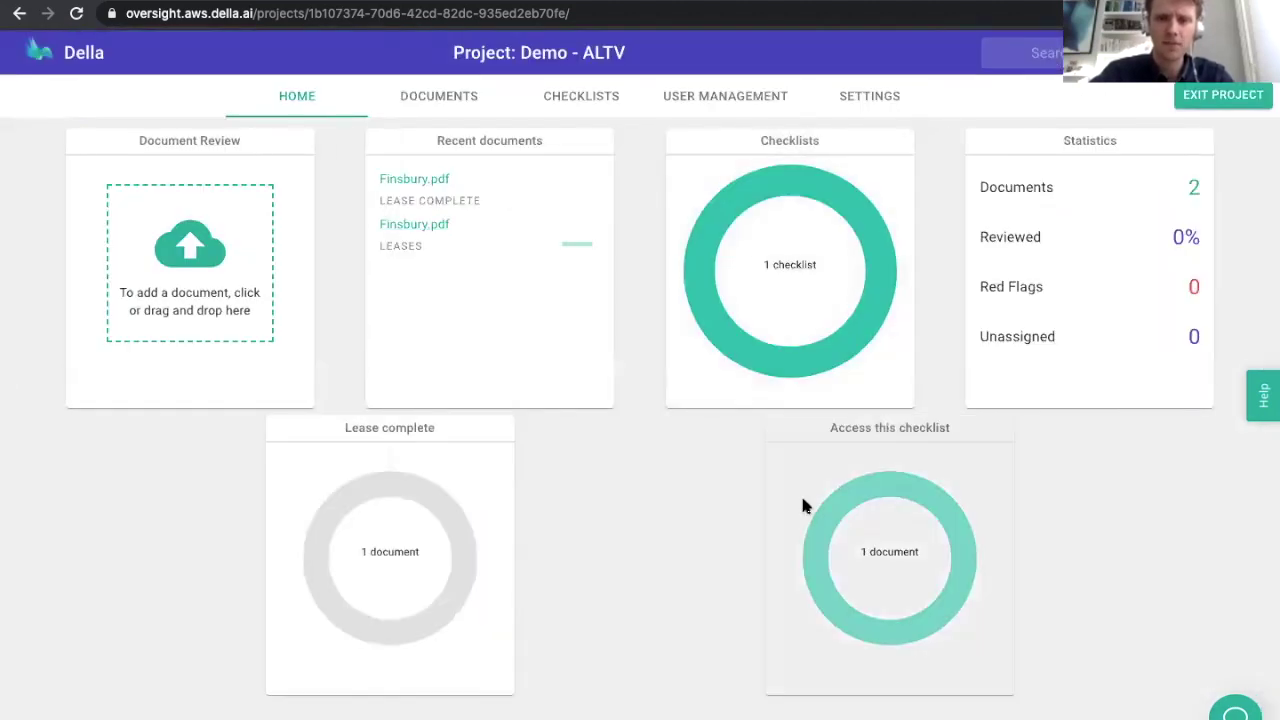
{"action": "left_click", "coordinate": [803, 505]}
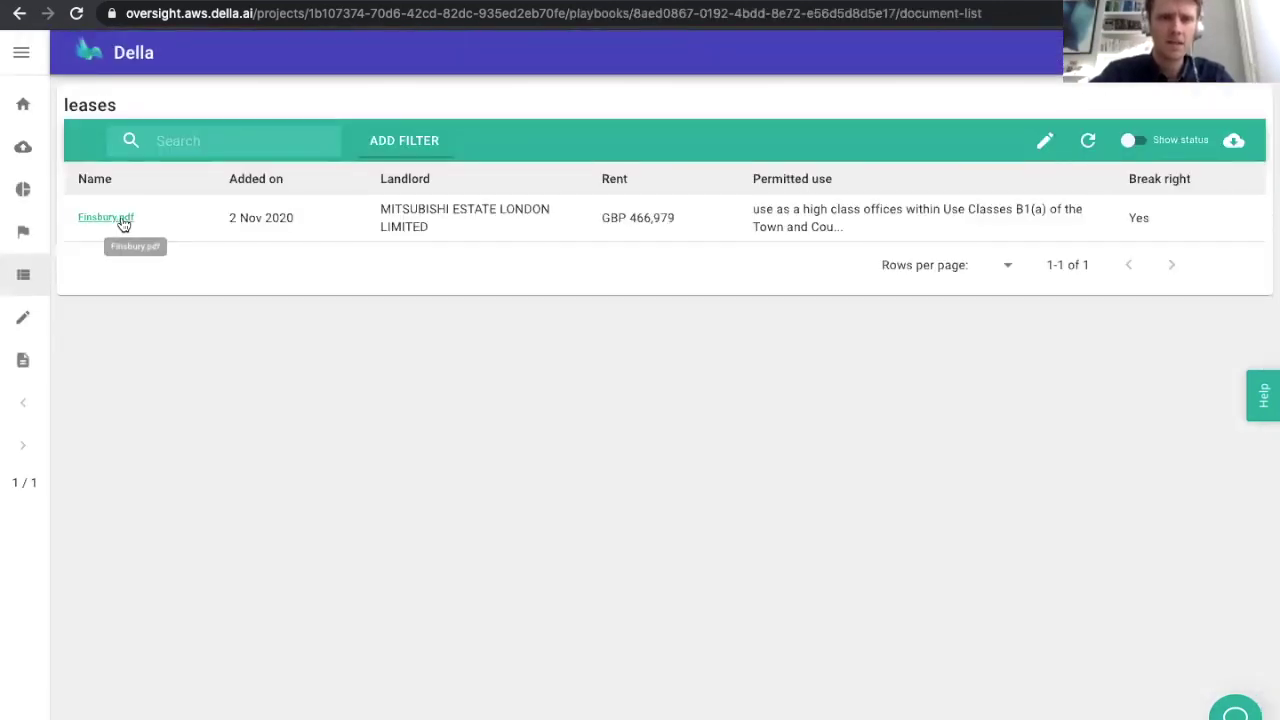
{"action": "left_click", "coordinate": [106, 218]}
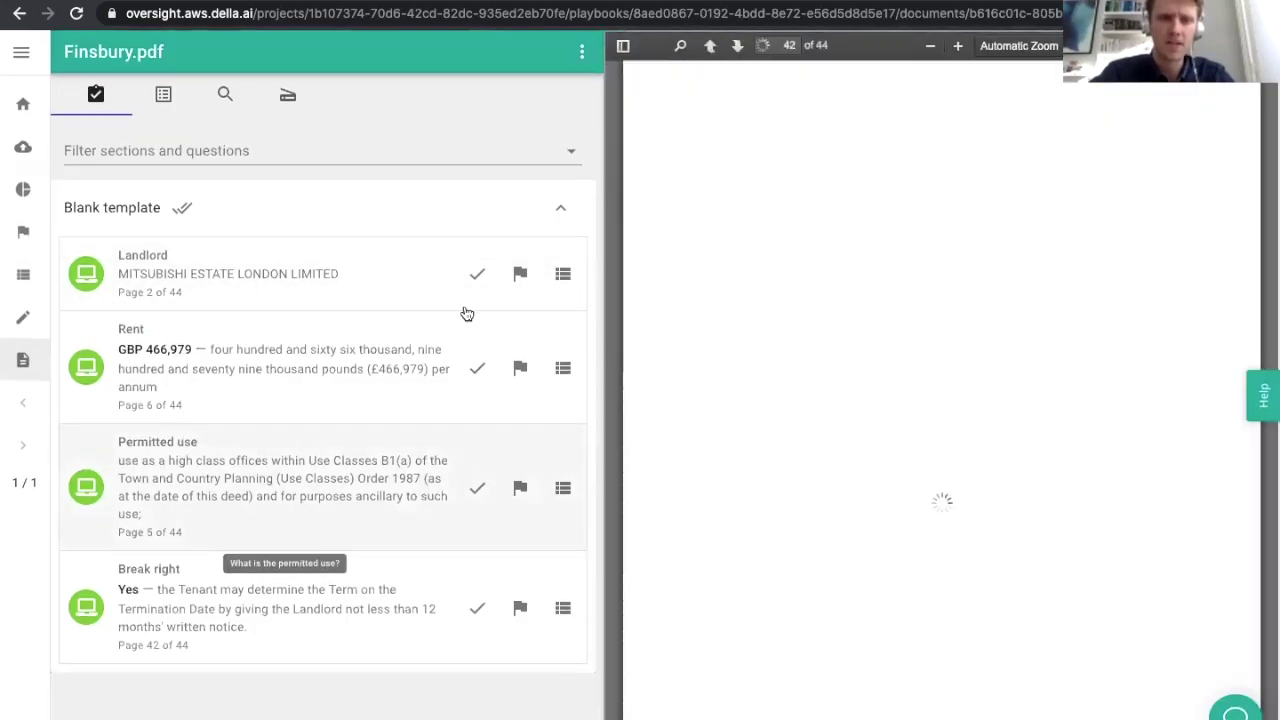
- Mark the Landlord answer in Finsbury.pdf as reviewed
{"action": "left_click", "coordinate": [478, 281]}
{"action": "left_click", "coordinate": [479, 282]}
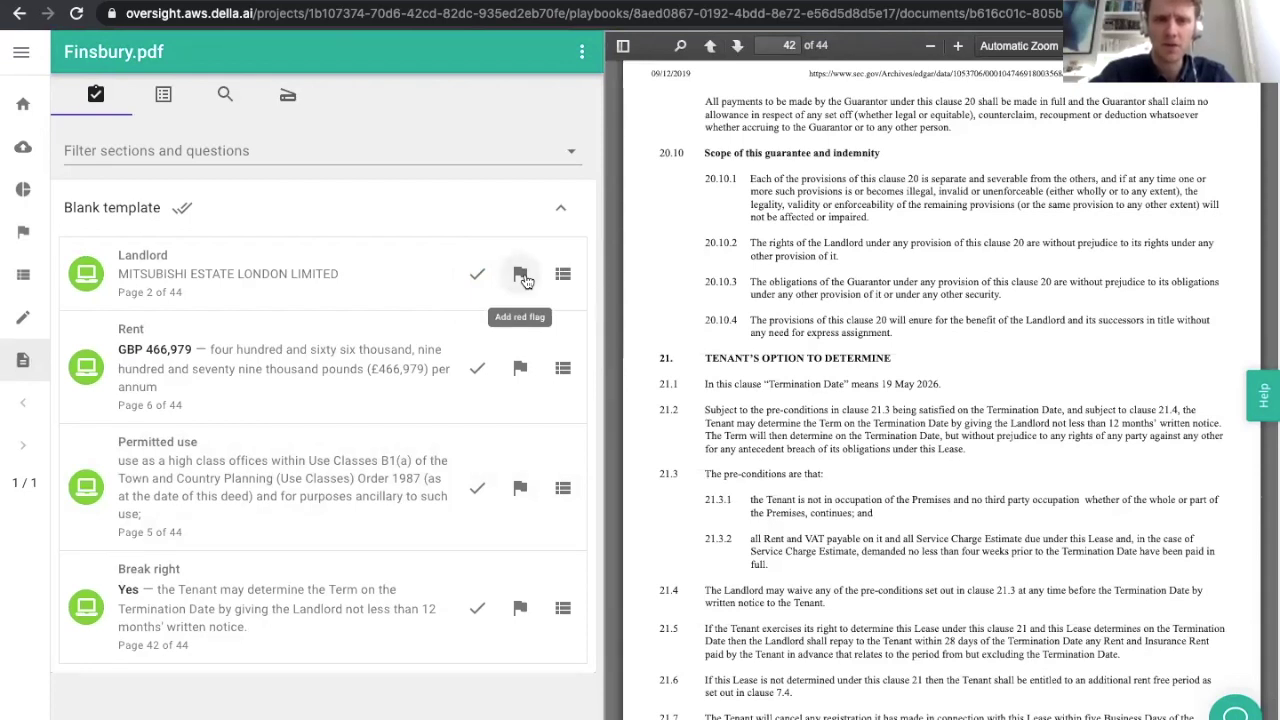
{"action": "left_click", "coordinate": [524, 281]}
{"action": "left_click", "coordinate": [478, 284]}
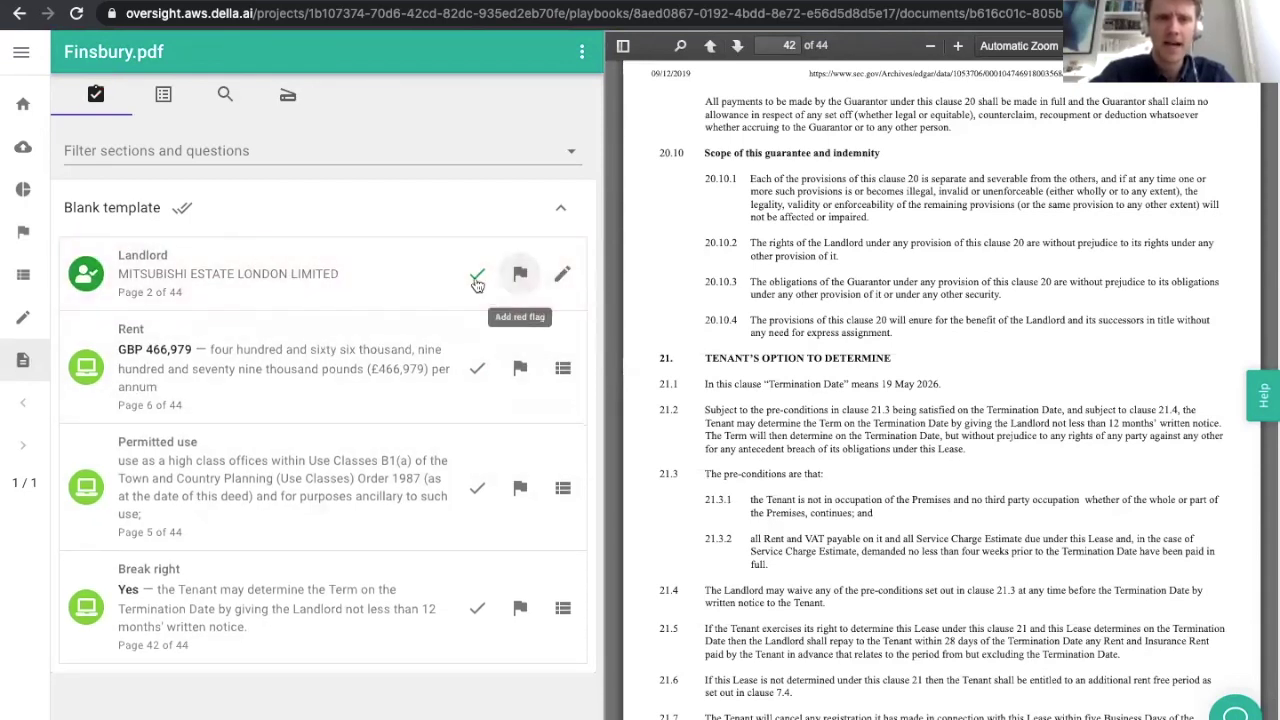
- Edit the leases checklist's Break right question to raise a red flag if the answer is Yes and save it
{"action": "left_click", "coordinate": [28, 318]}
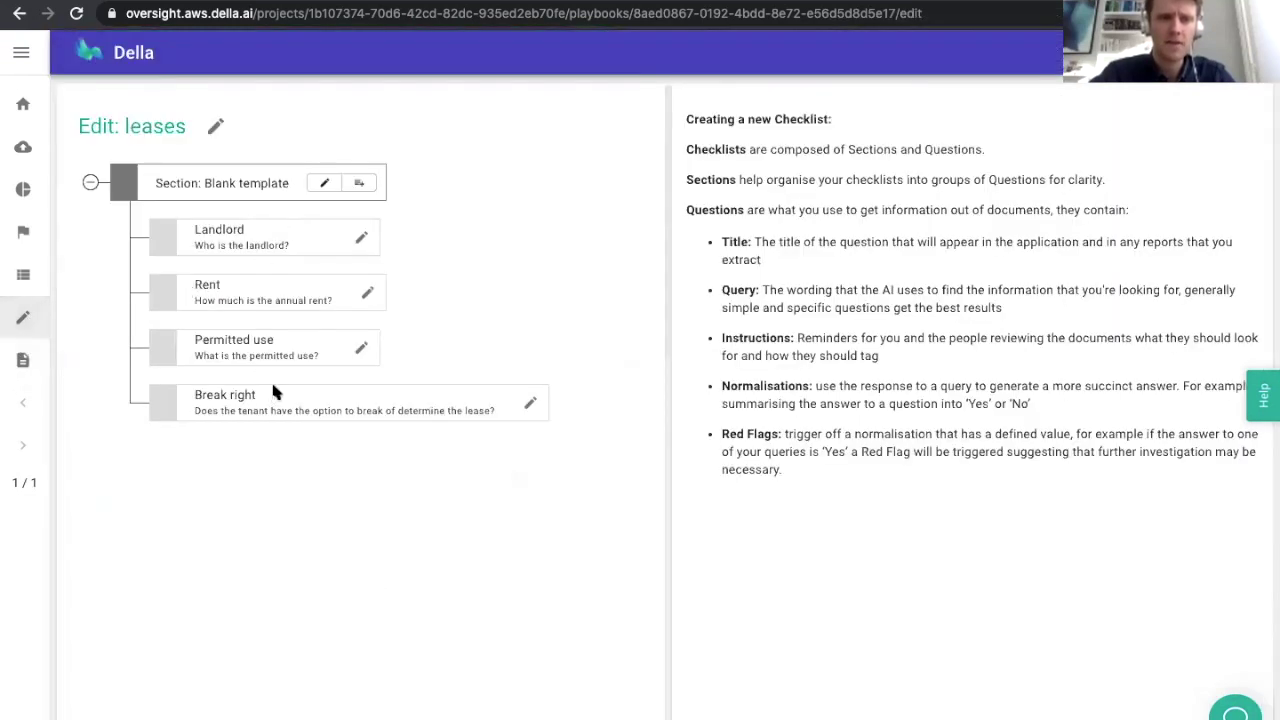
{"action": "left_click", "coordinate": [531, 405]}
{"action": "left_click", "coordinate": [350, 504]}
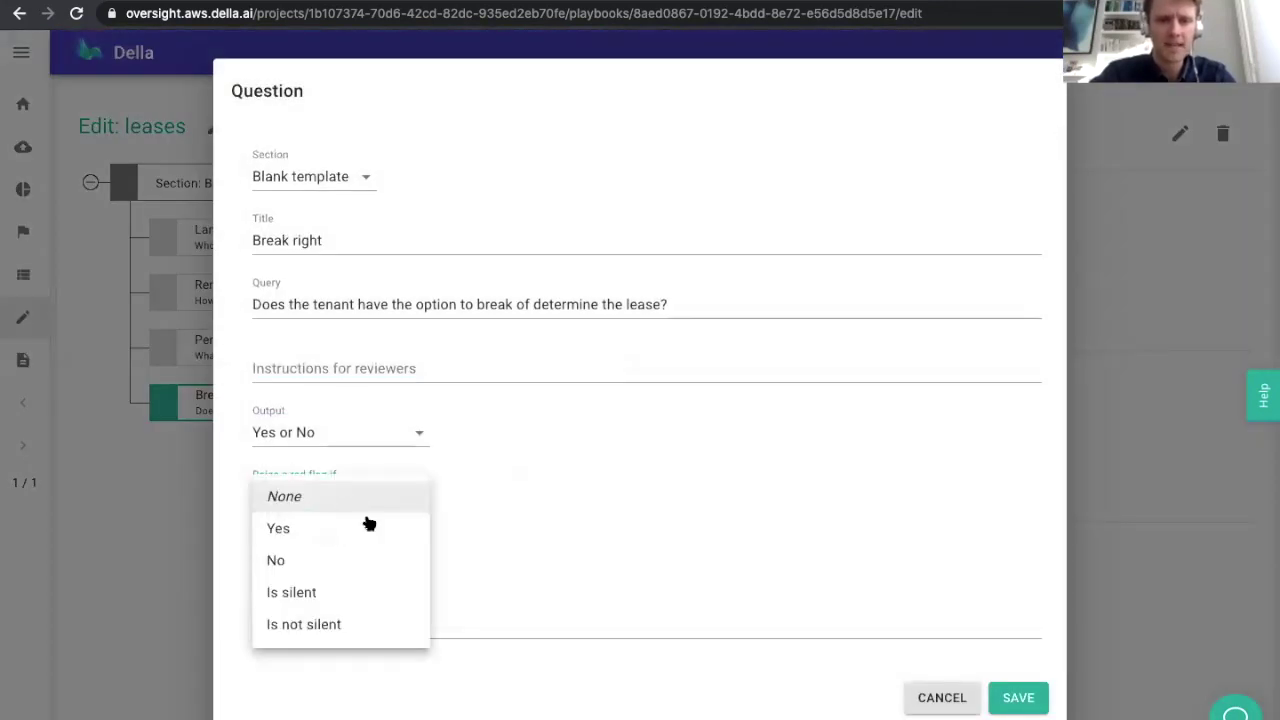
{"action": "left_click", "coordinate": [362, 527]}
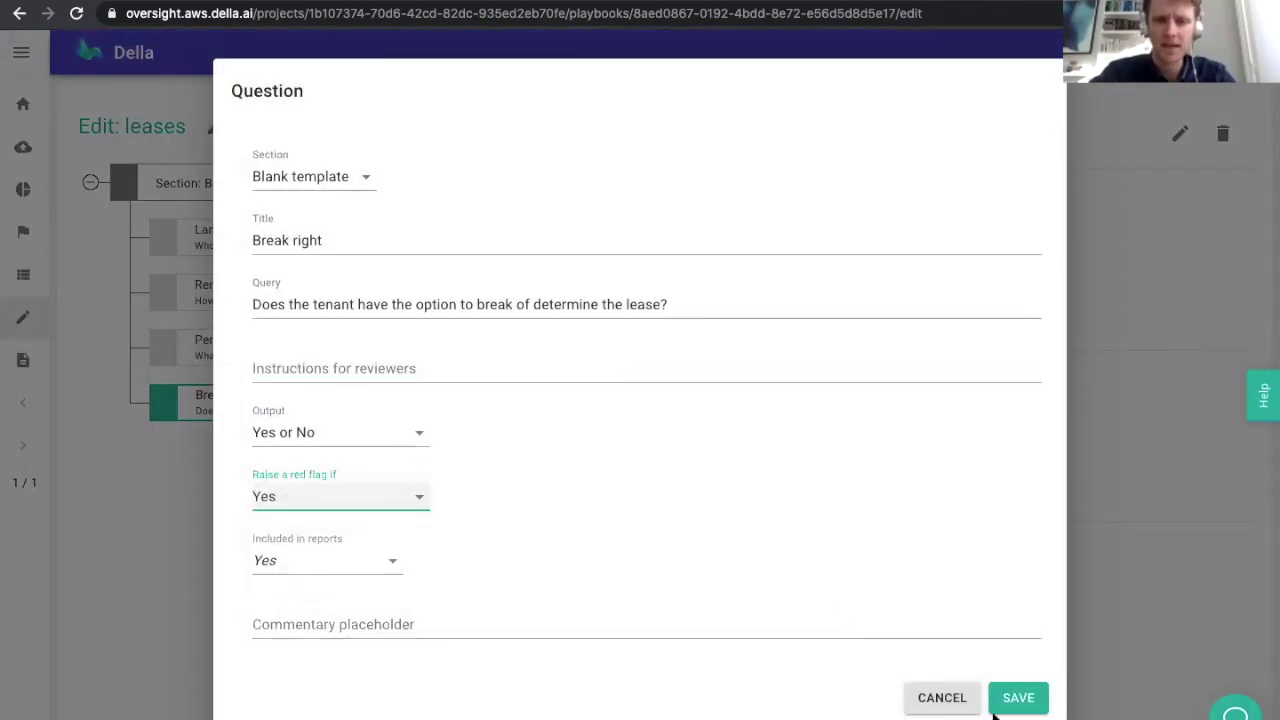
{"action": "left_click", "coordinate": [1023, 706]}
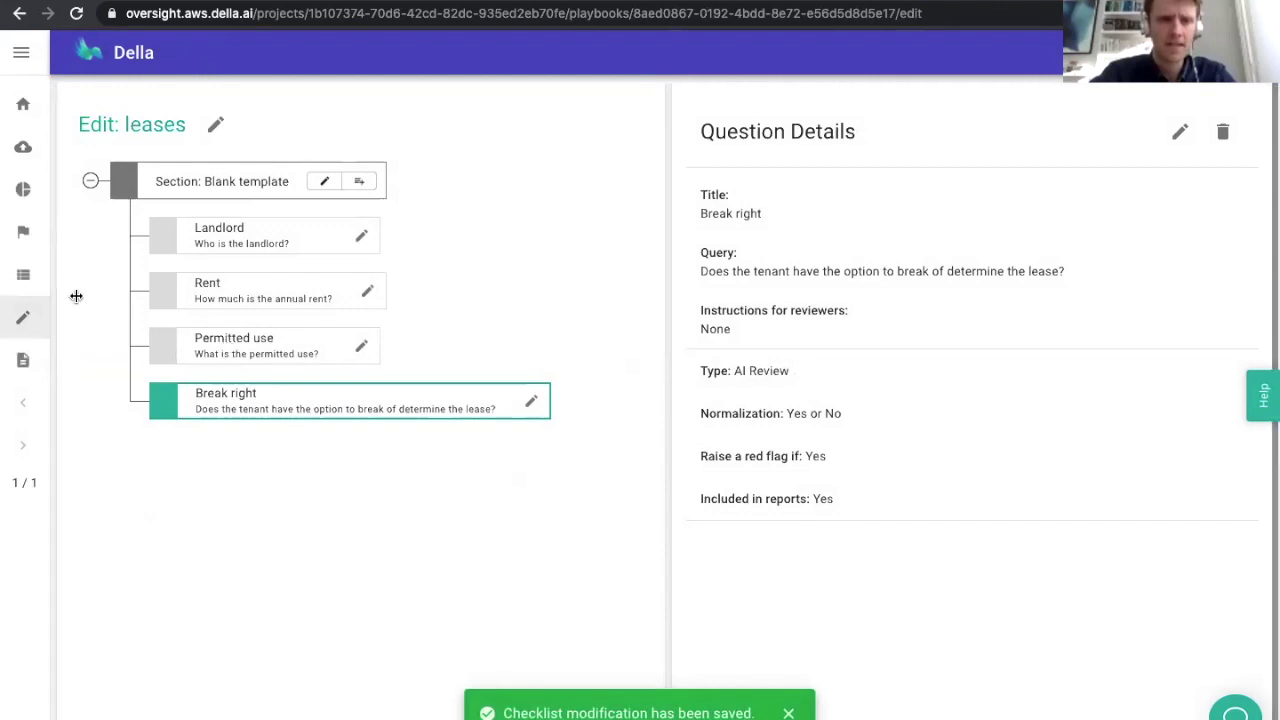
- Show the review status in the leases document table and open Finsbury.pdf's Break right answer alongside the document
{"action": "left_click", "coordinate": [23, 274]}
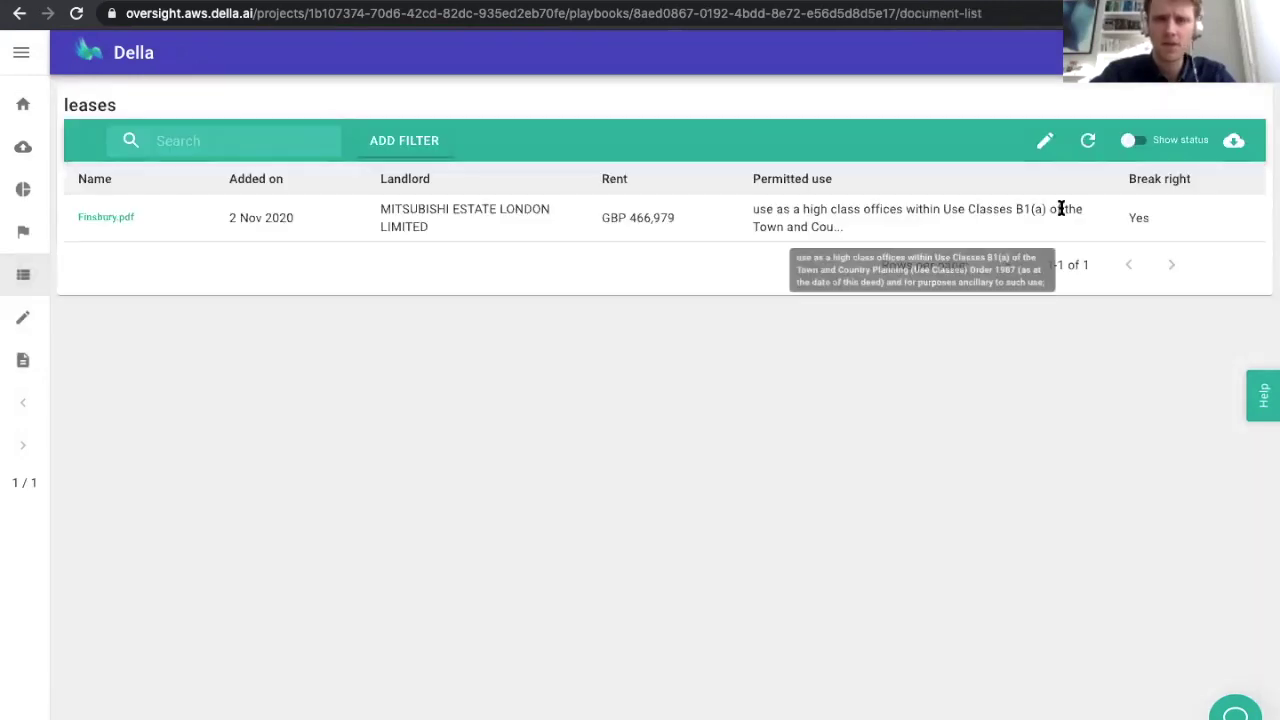
{"action": "left_click", "coordinate": [1133, 142]}
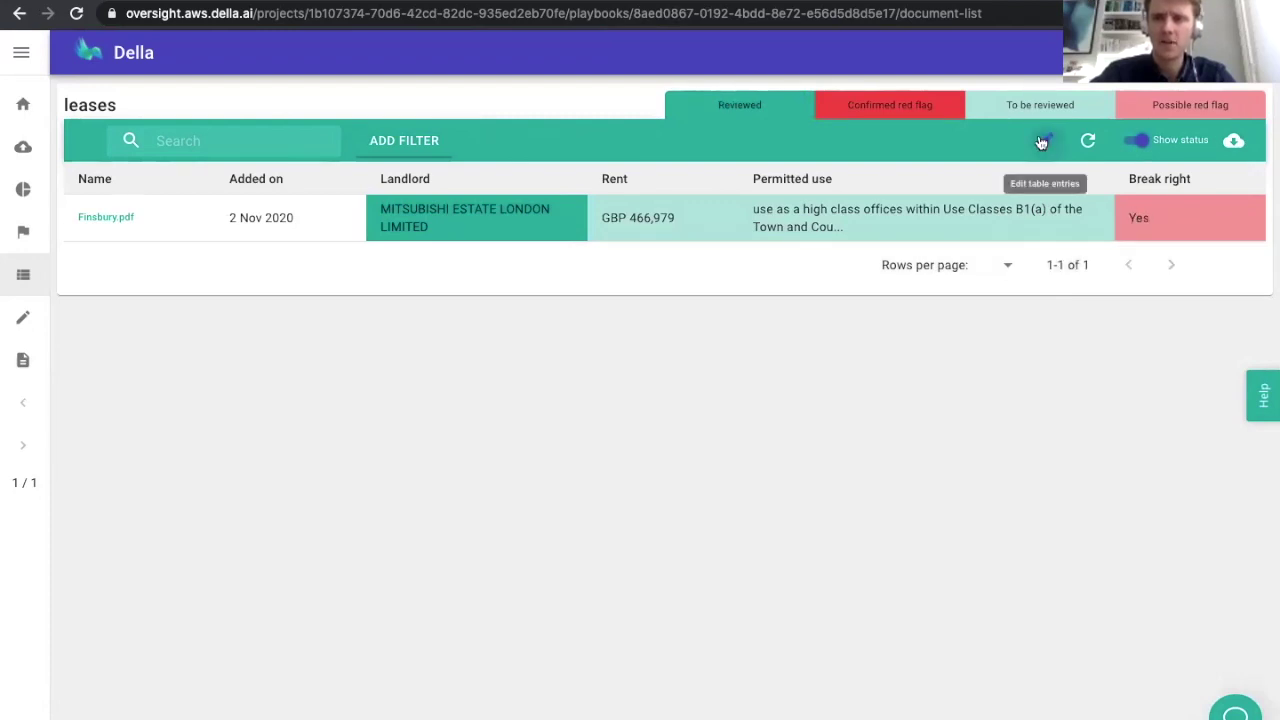
{"action": "left_click", "coordinate": [1155, 218]}
{"action": "scroll", "coordinate": [560, 430], "scroll_direction": "down", "scroll_amount": 3}
{"action": "scroll", "coordinate": [560, 432], "scroll_direction": "up", "scroll_amount": 3}
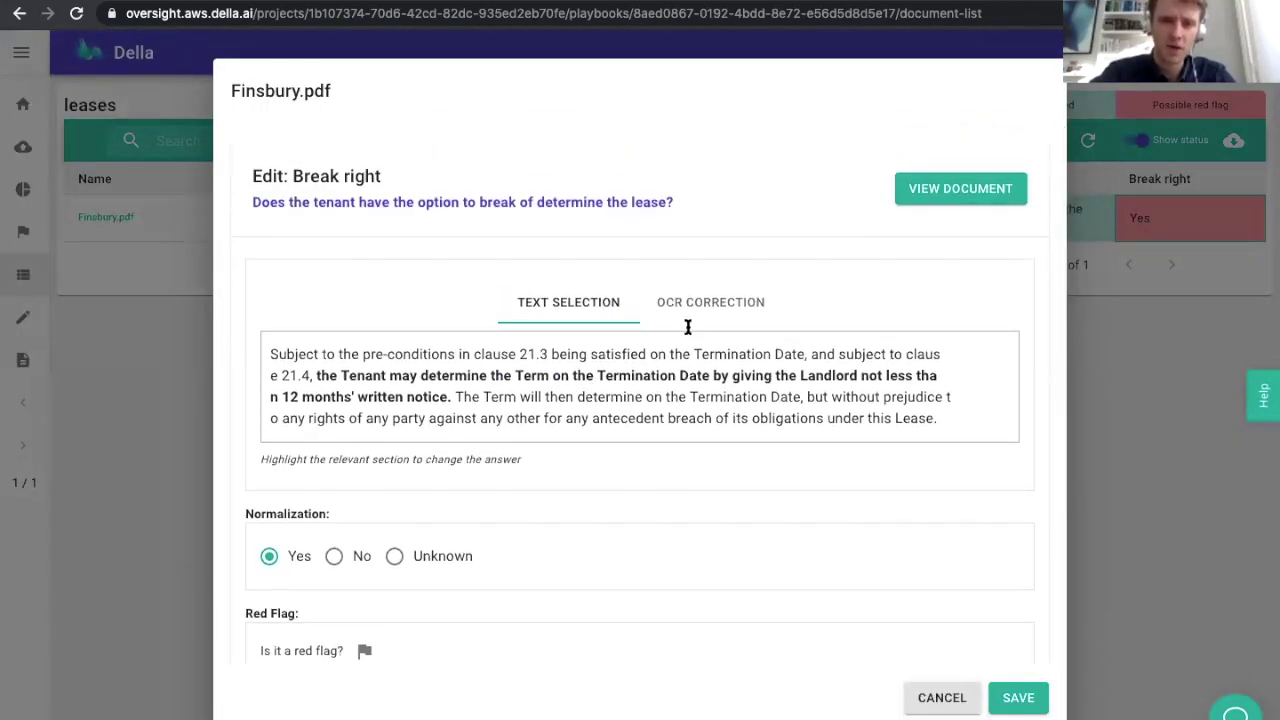
{"action": "left_click", "coordinate": [950, 196]}
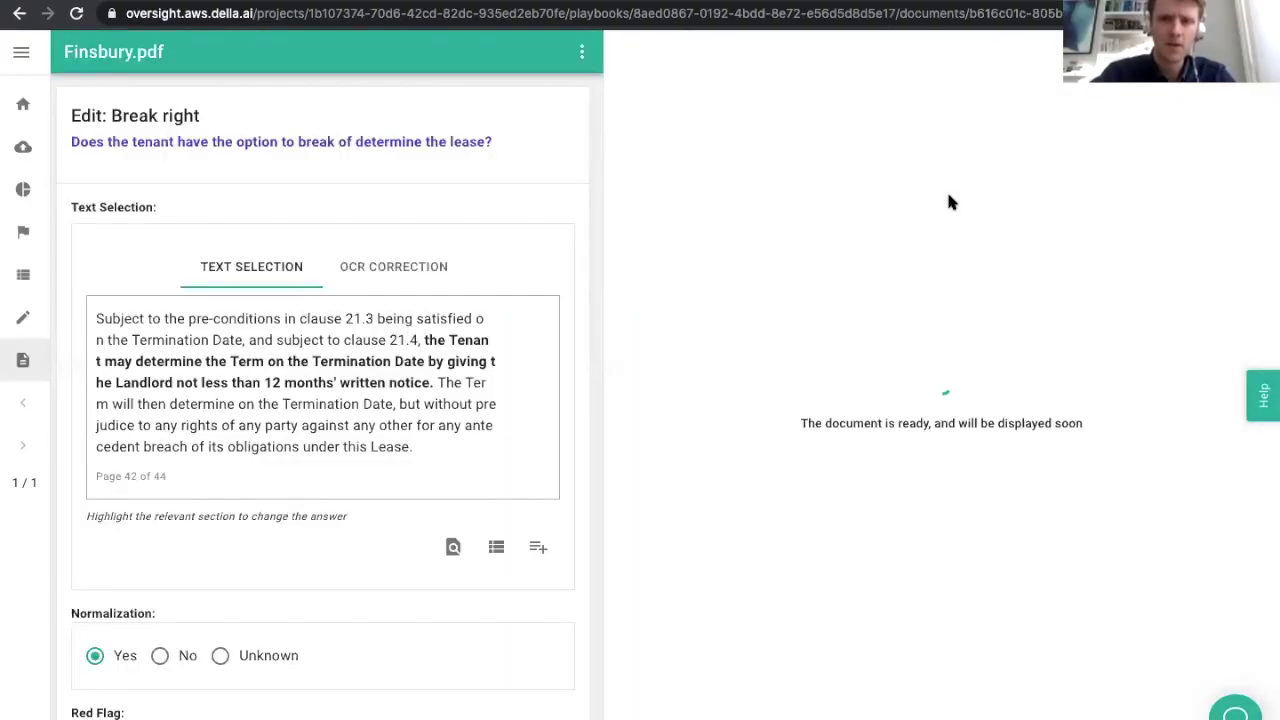
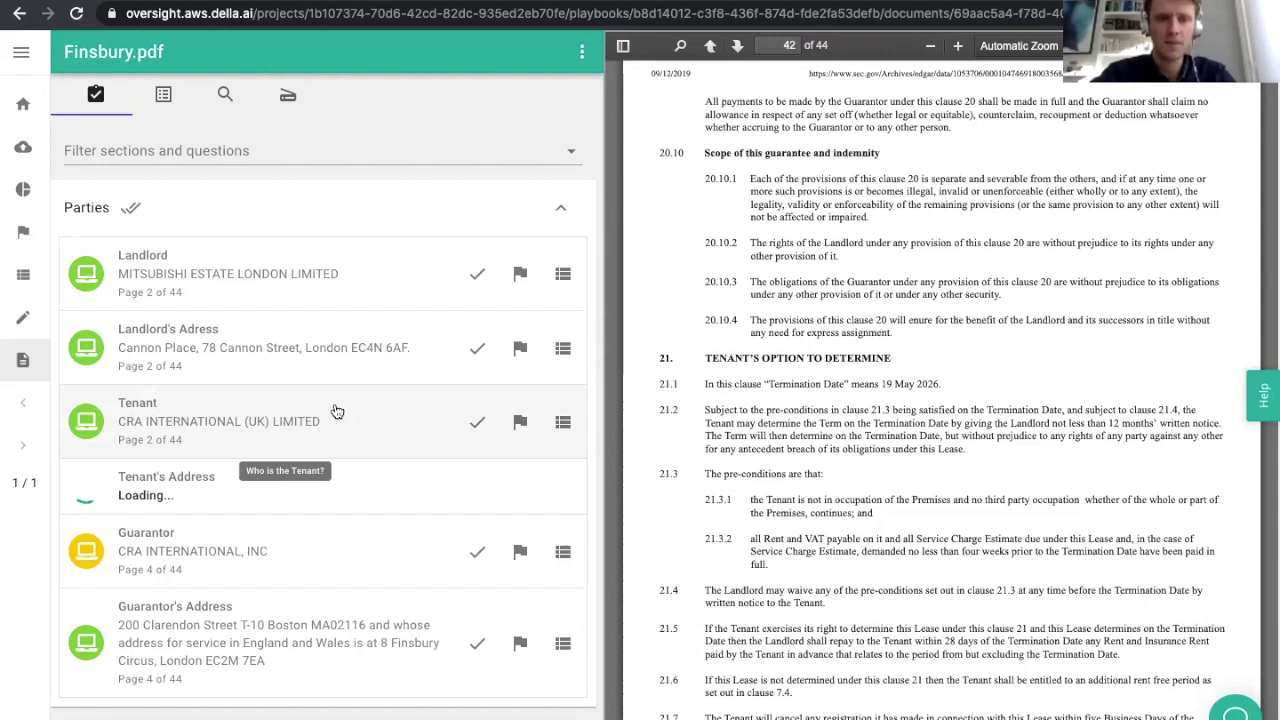
- Look through the Lease complete answers and check the landlord, tenant and both their addresses against the highlighted lease text
{"action": "scroll", "coordinate": [337, 411], "scroll_direction": "down", "scroll_amount": 15}
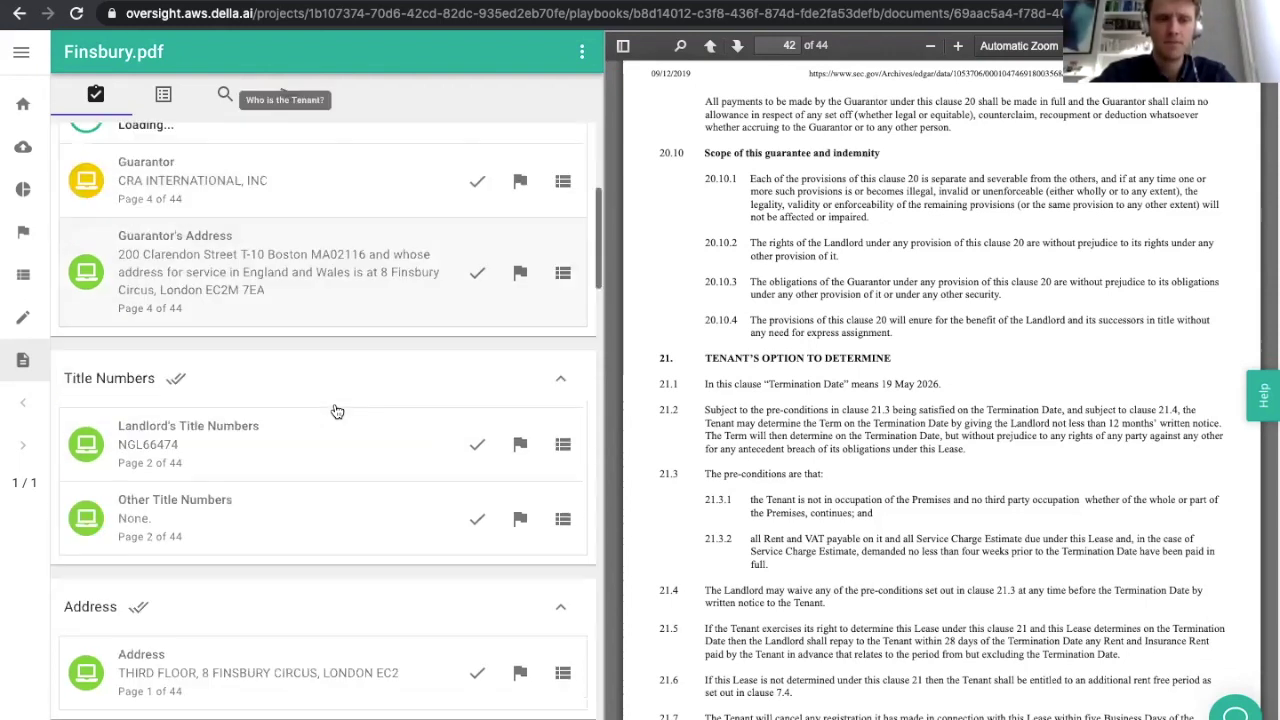
{"action": "scroll", "coordinate": [337, 411], "scroll_direction": "down", "scroll_amount": 8}
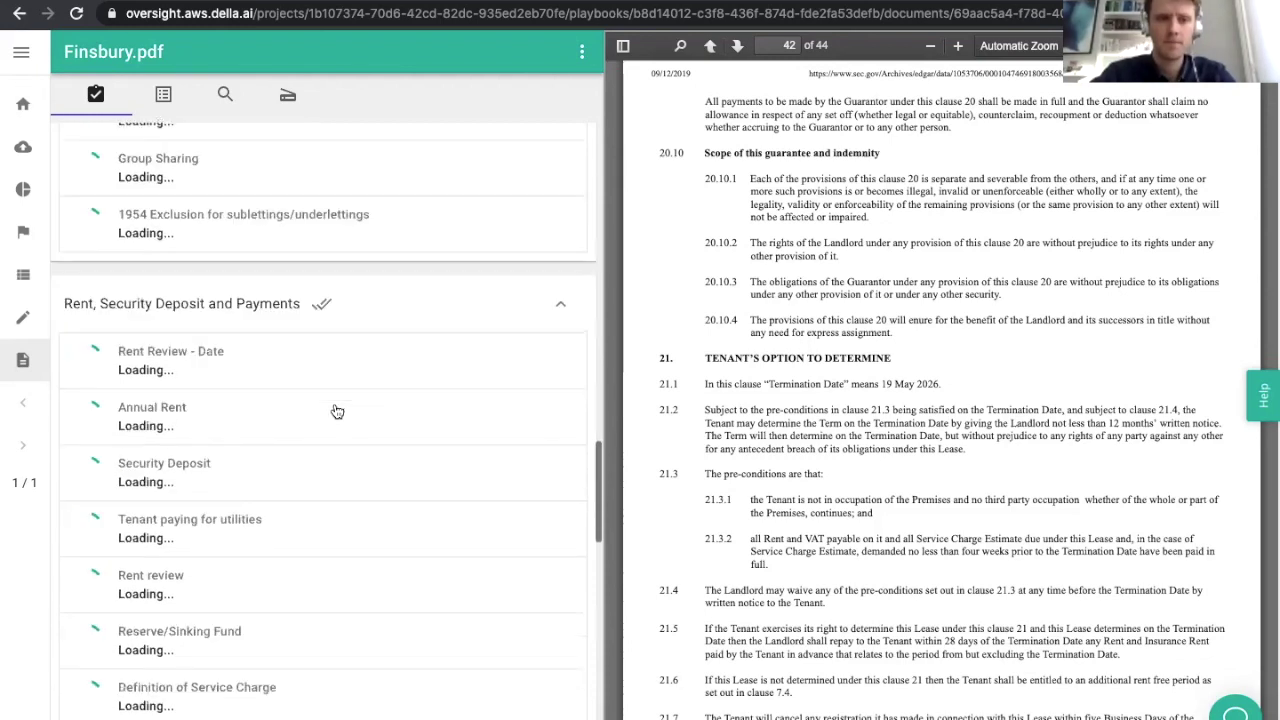
{"action": "scroll", "coordinate": [337, 411], "scroll_direction": "up", "scroll_amount": 20}
{"action": "scroll", "coordinate": [337, 411], "scroll_direction": "up", "scroll_amount": 10}
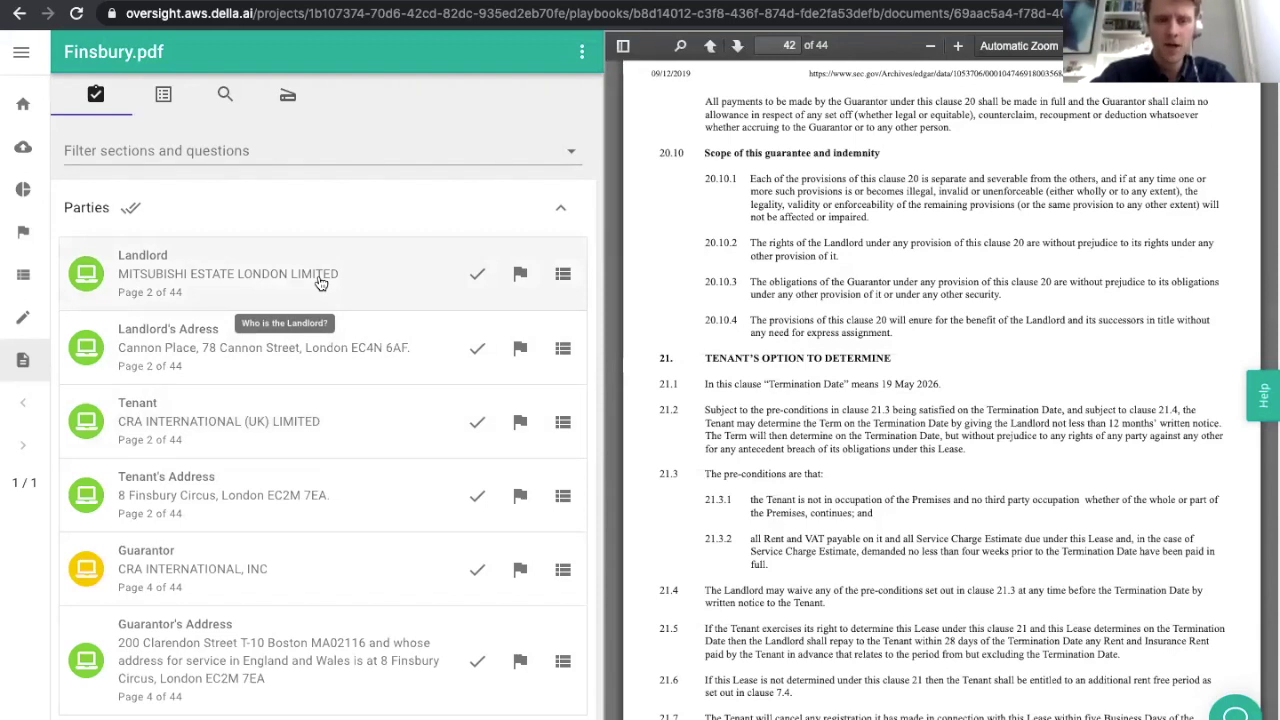
{"action": "left_click", "coordinate": [279, 296]}
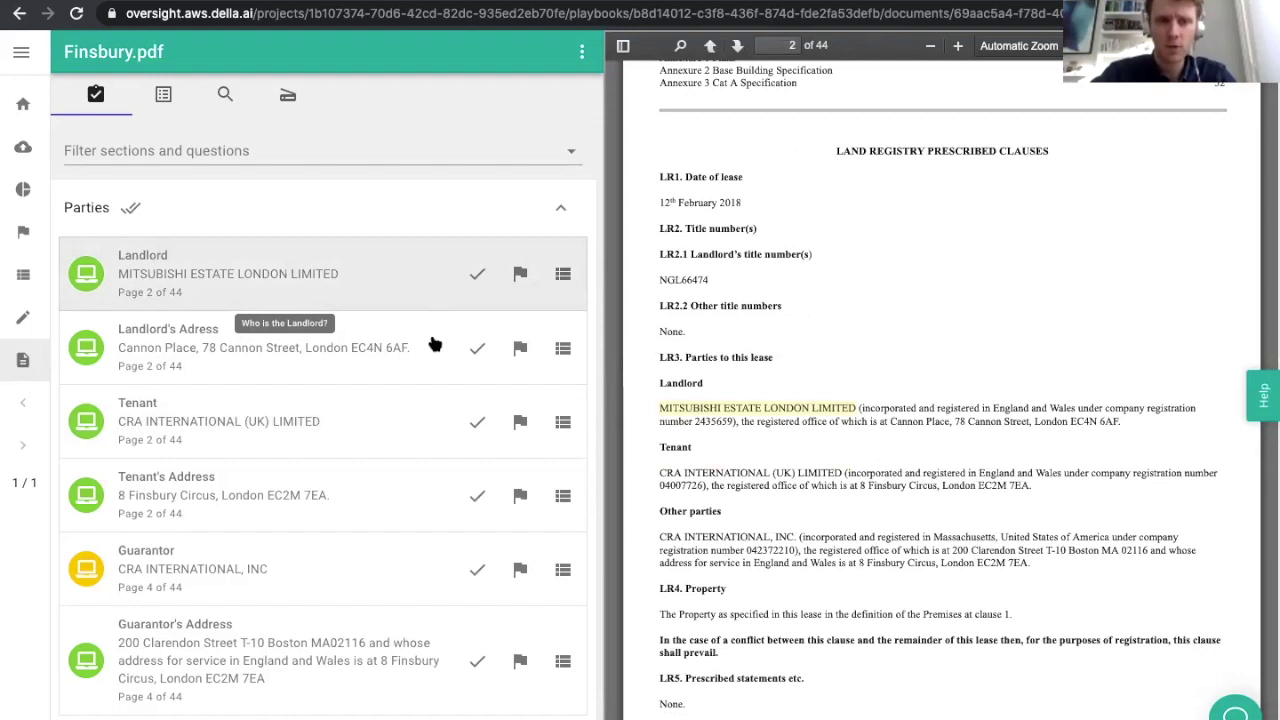
{"action": "left_click", "coordinate": [331, 357]}
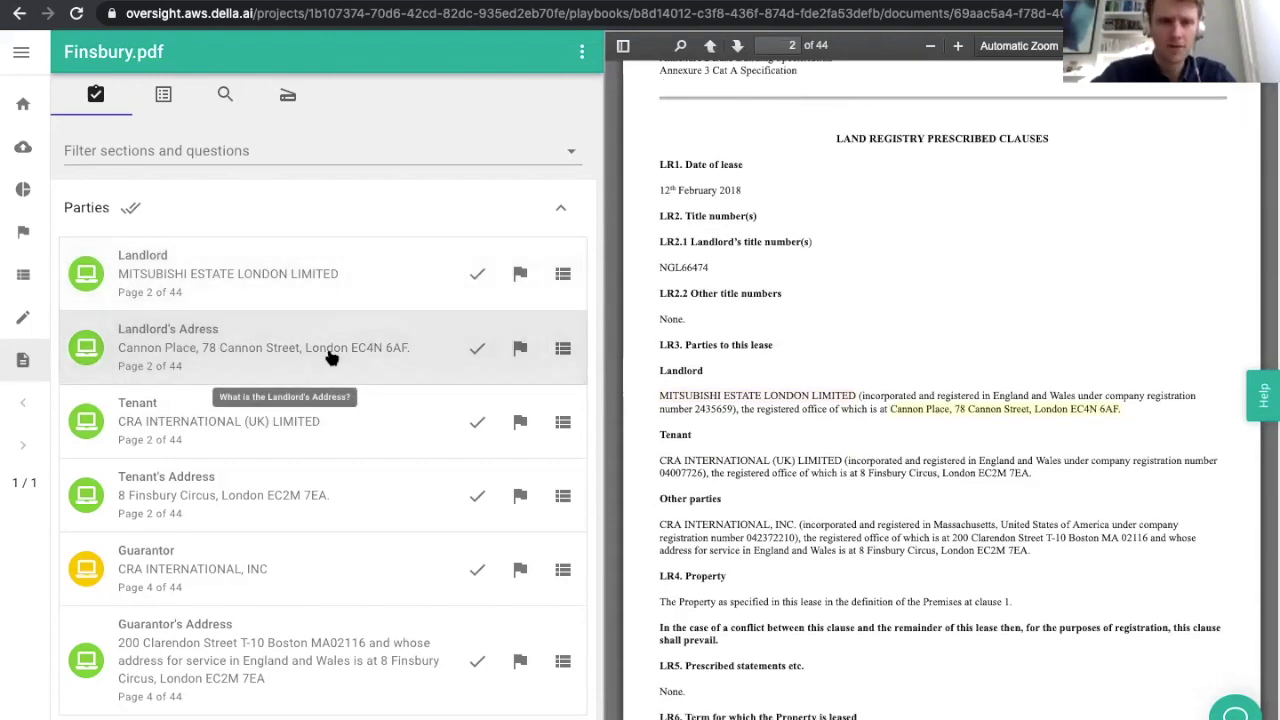
{"action": "left_click", "coordinate": [317, 434]}
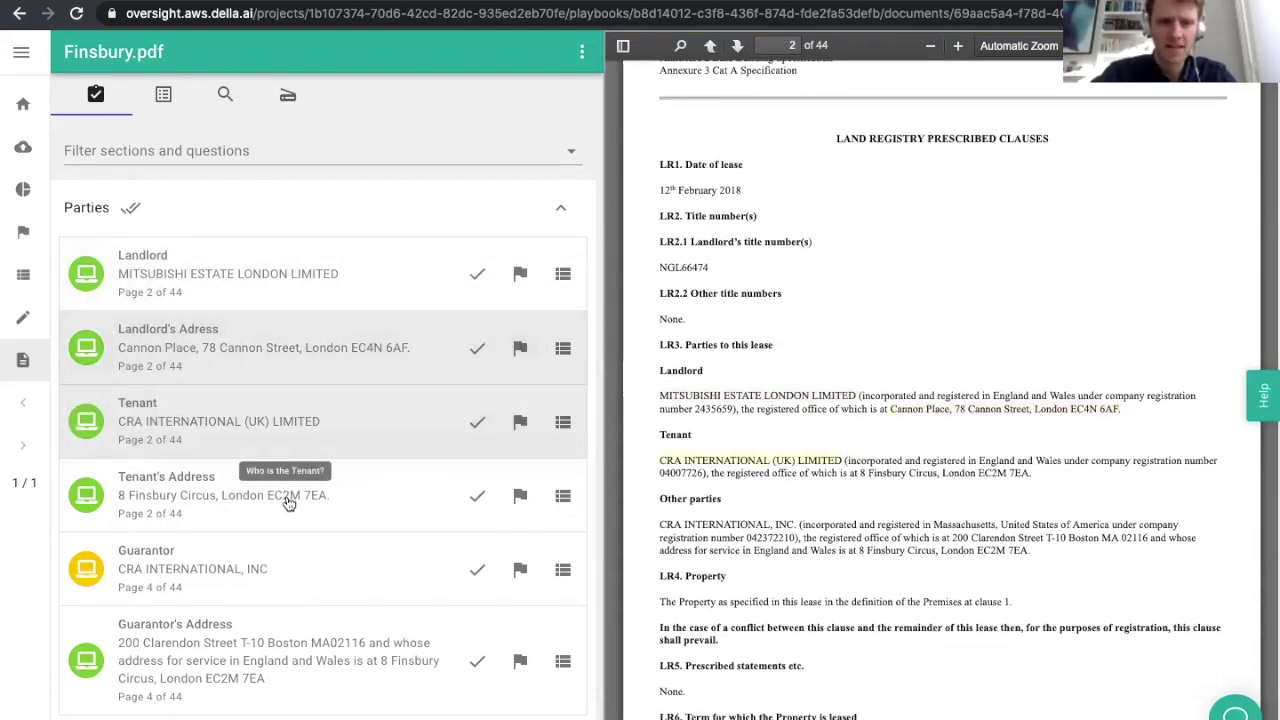
{"action": "left_click", "coordinate": [288, 503]}
- Check the landlord's title number, property address, lease date, rent start date and term commencement date against the lease text
{"action": "scroll", "coordinate": [343, 528], "scroll_direction": "down", "scroll_amount": 2}
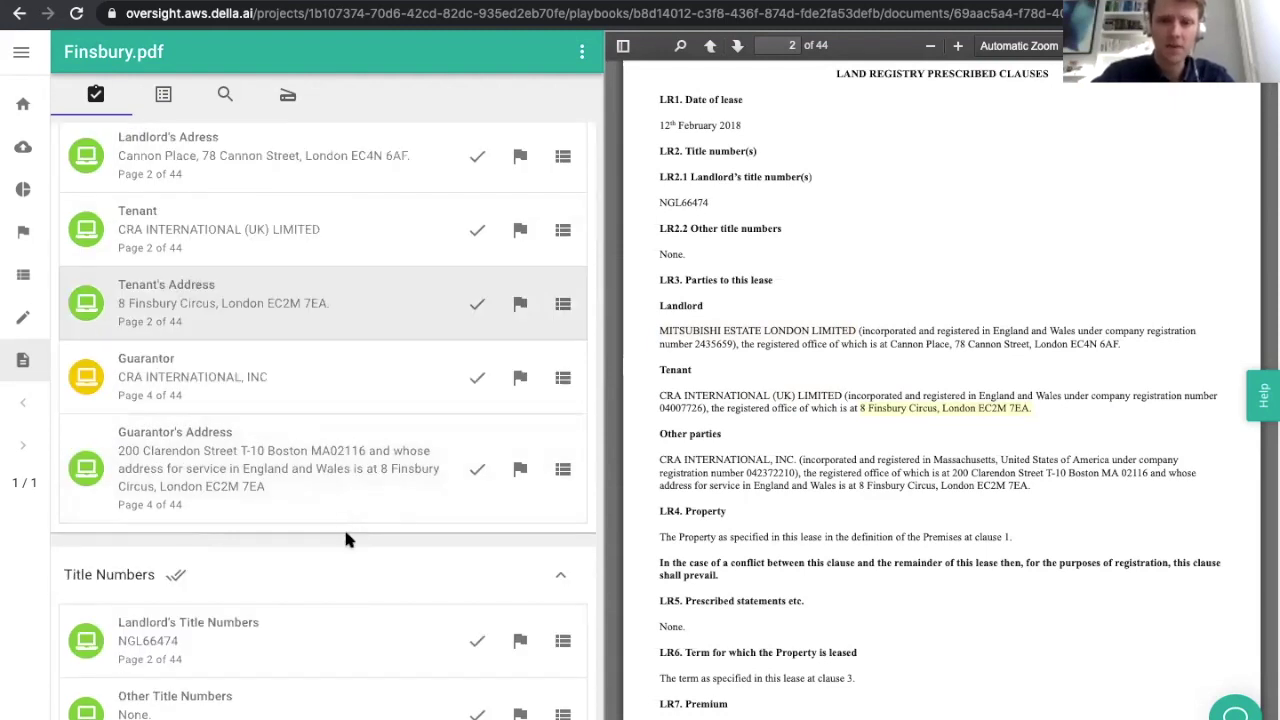
{"action": "scroll", "coordinate": [343, 520], "scroll_direction": "down", "scroll_amount": 3}
{"action": "scroll", "coordinate": [343, 503], "scroll_direction": "down", "scroll_amount": 1}
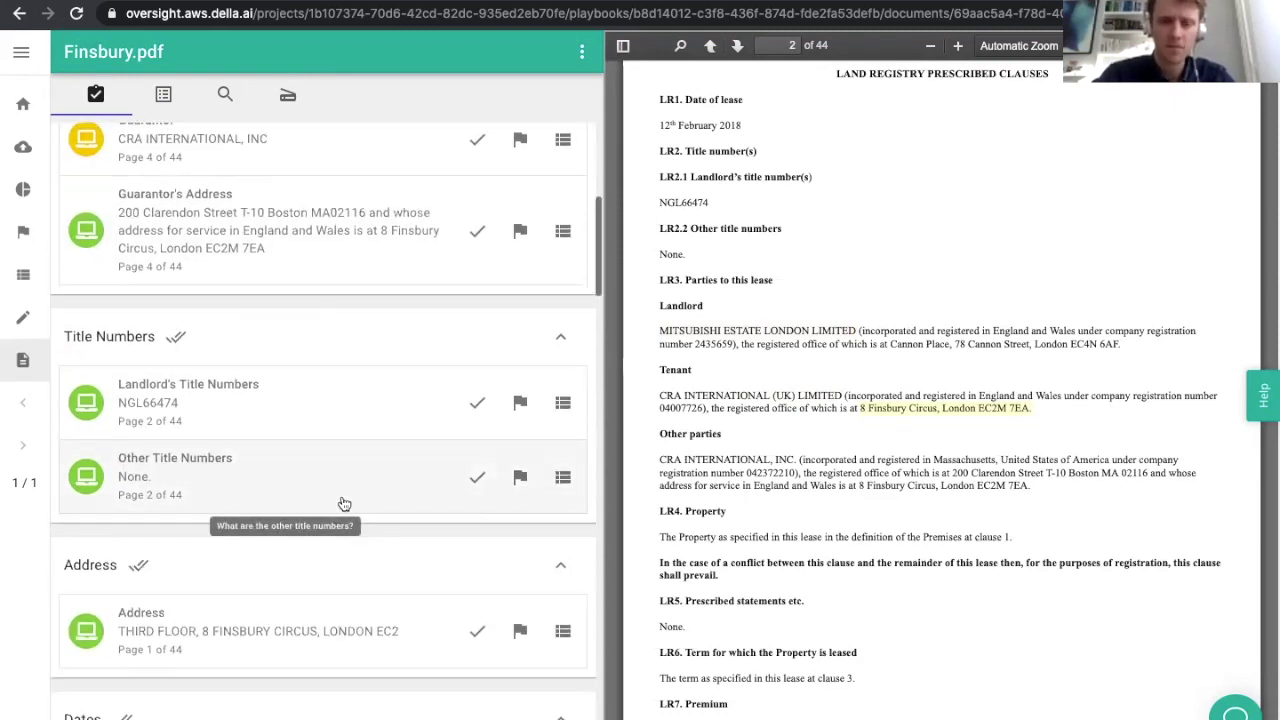
{"action": "left_click", "coordinate": [338, 424]}
{"action": "scroll", "coordinate": [337, 420], "scroll_direction": "down", "scroll_amount": 4}
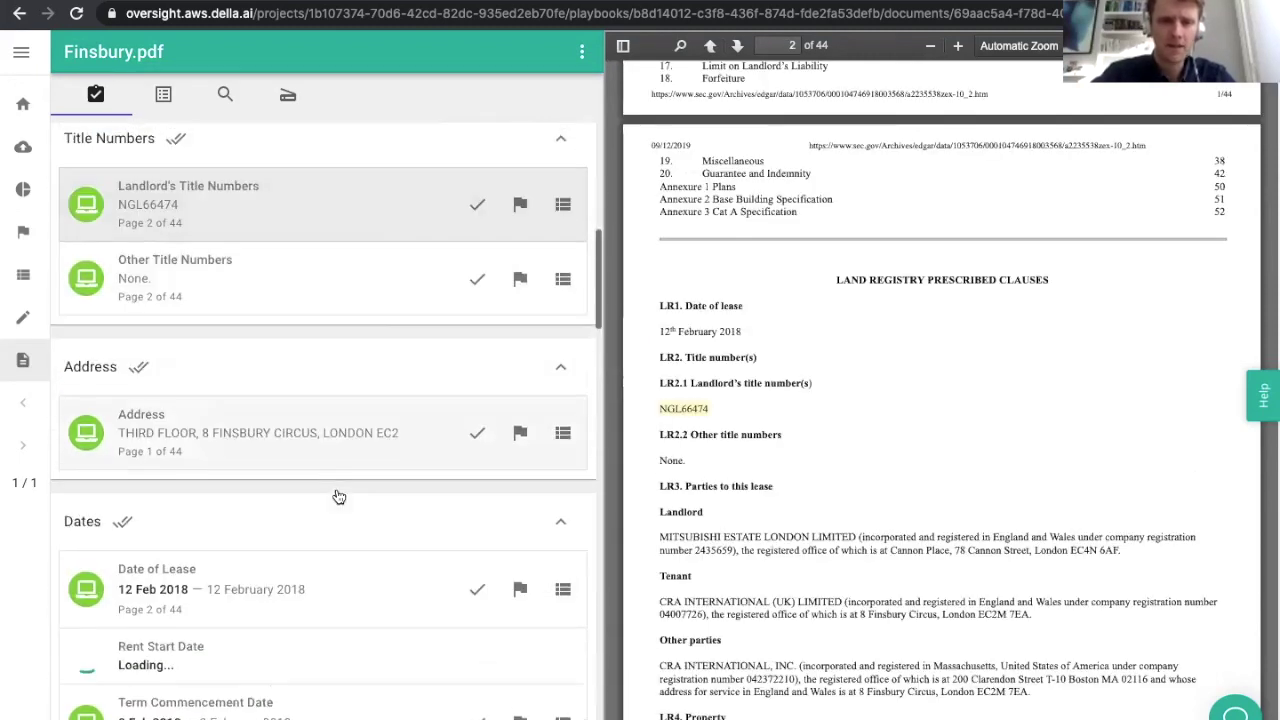
{"action": "left_click", "coordinate": [314, 431]}
{"action": "scroll", "coordinate": [310, 515], "scroll_direction": "down", "scroll_amount": 2}
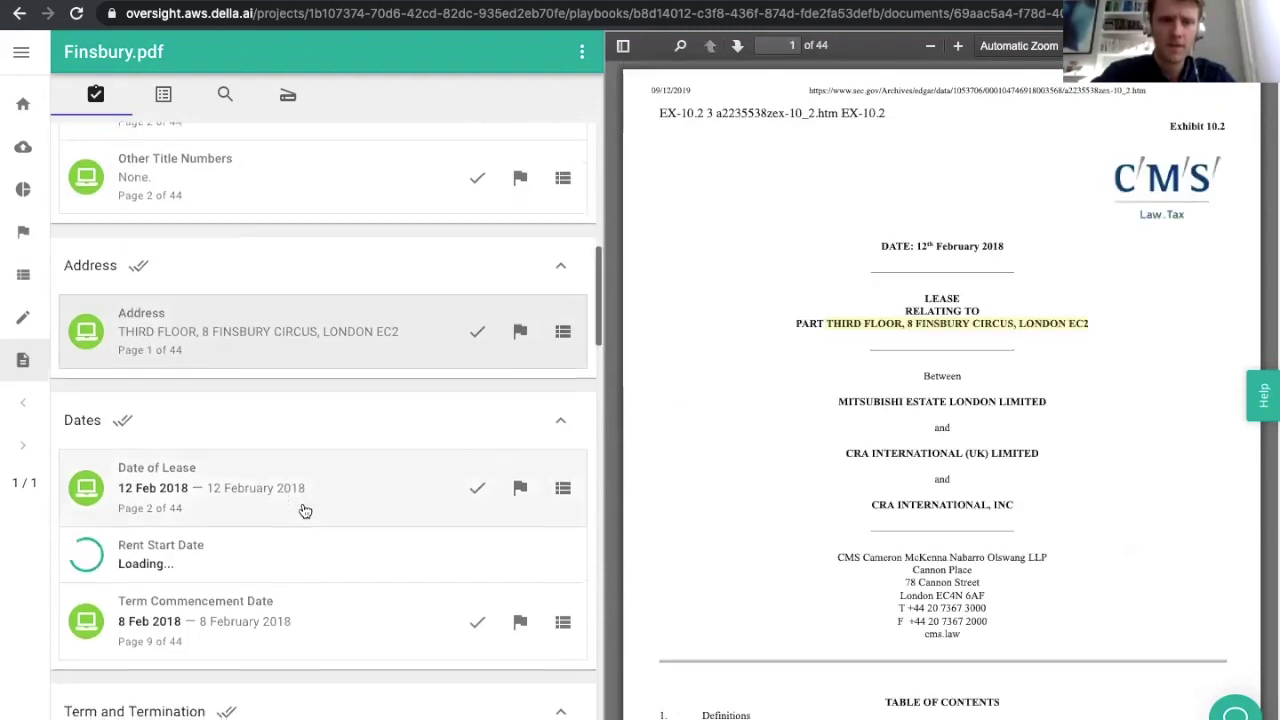
{"action": "left_click", "coordinate": [288, 493]}
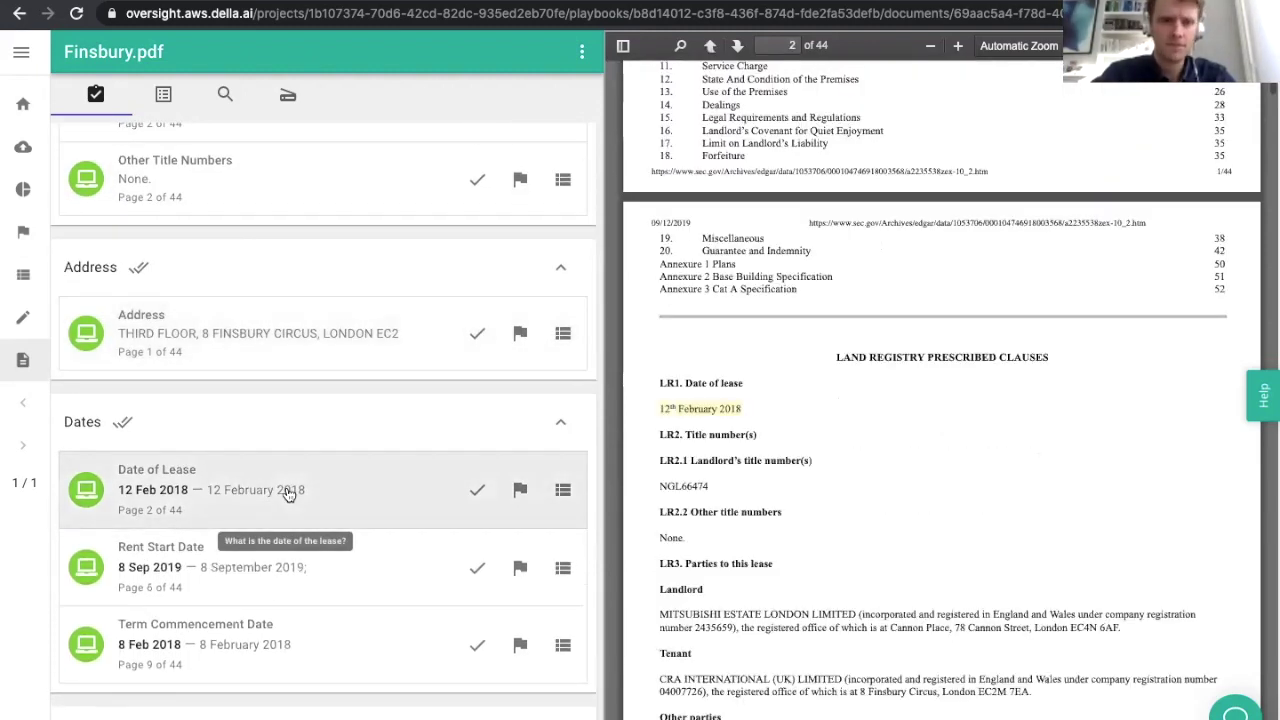
{"action": "scroll", "coordinate": [280, 480], "scroll_direction": "down", "scroll_amount": 3}
{"action": "left_click", "coordinate": [260, 410]}
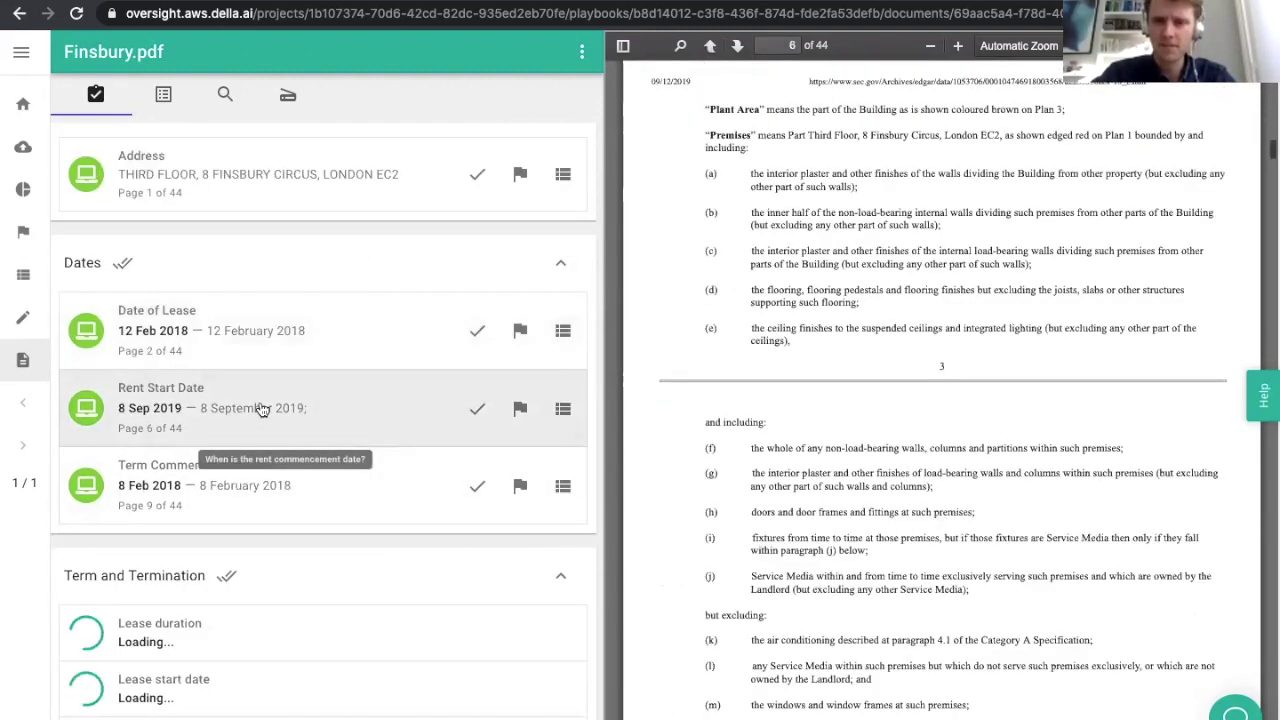
{"action": "left_click", "coordinate": [240, 490]}
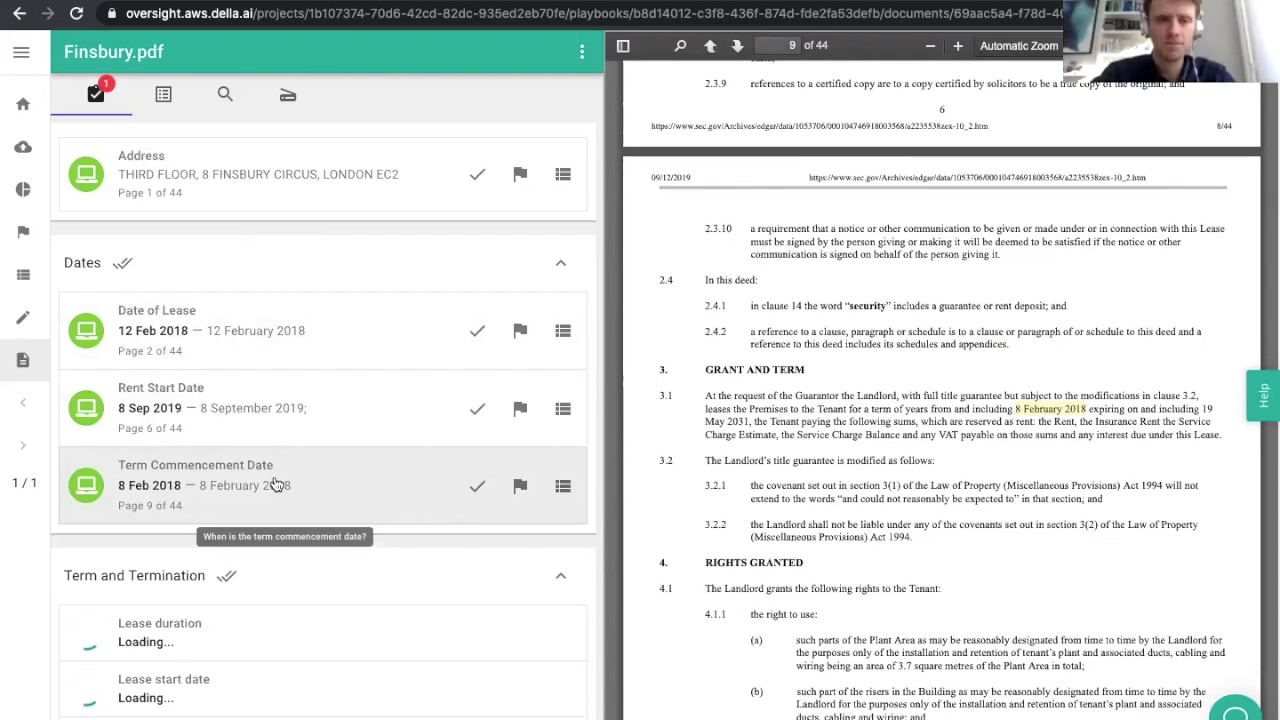
- Examine the report types offered for downloading Finsbury.pdf's summary and leave without exporting
{"action": "left_click", "coordinate": [581, 58]}
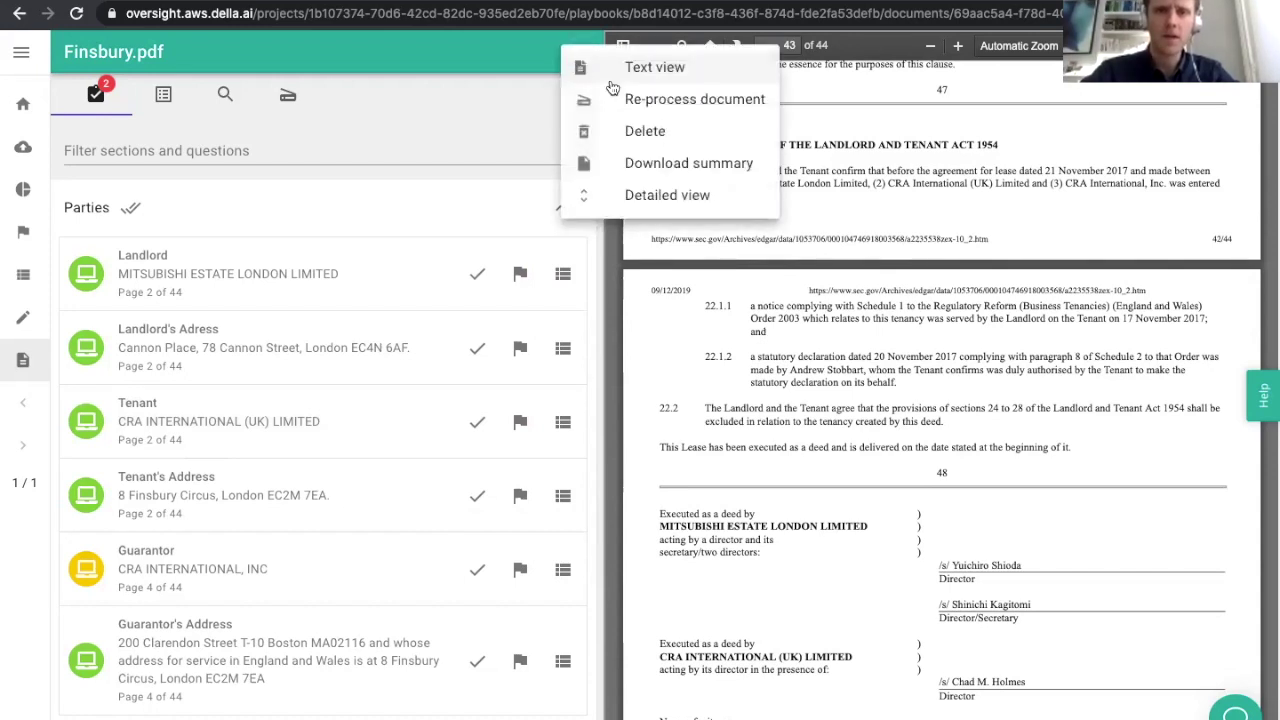
{"action": "left_click", "coordinate": [660, 166]}
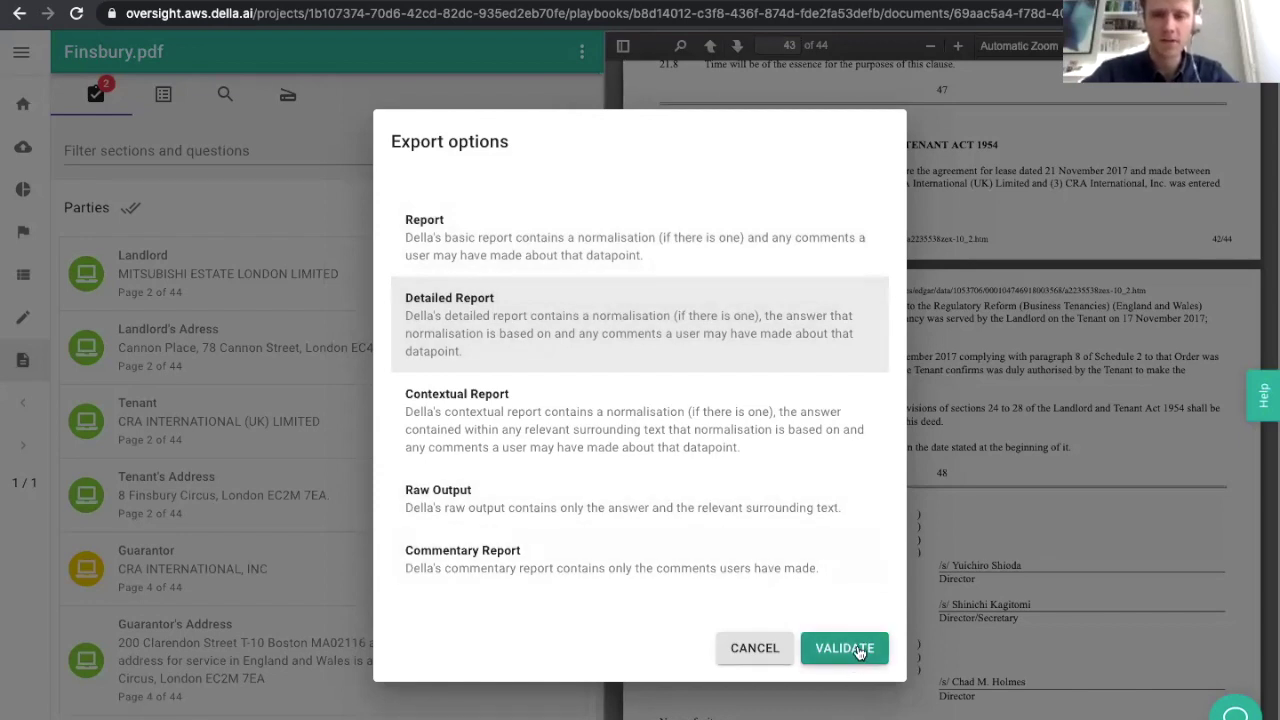
{"action": "left_click", "coordinate": [768, 656]}
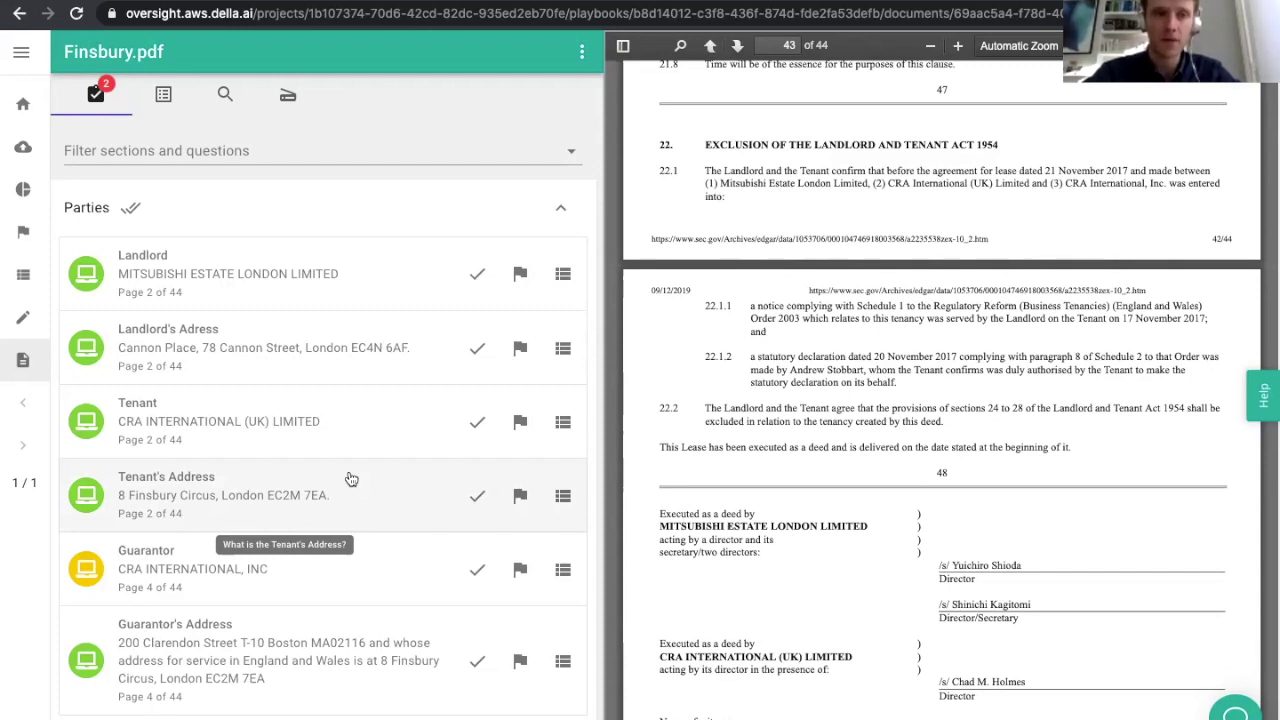
- Exit the Demo - ALTV project and open the Multi-Lingual Lease checklist's document table in the Multilingual Demo project
{"action": "left_click", "coordinate": [24, 104]}
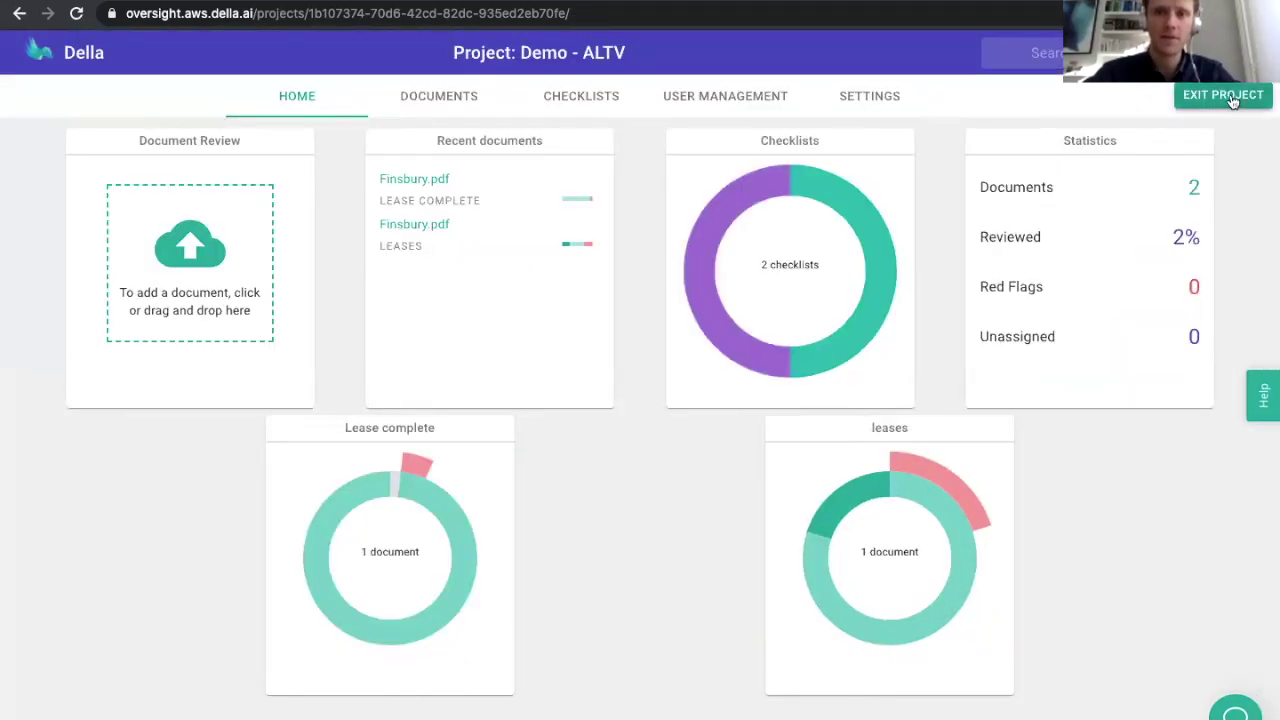
{"action": "left_click", "coordinate": [1230, 97]}
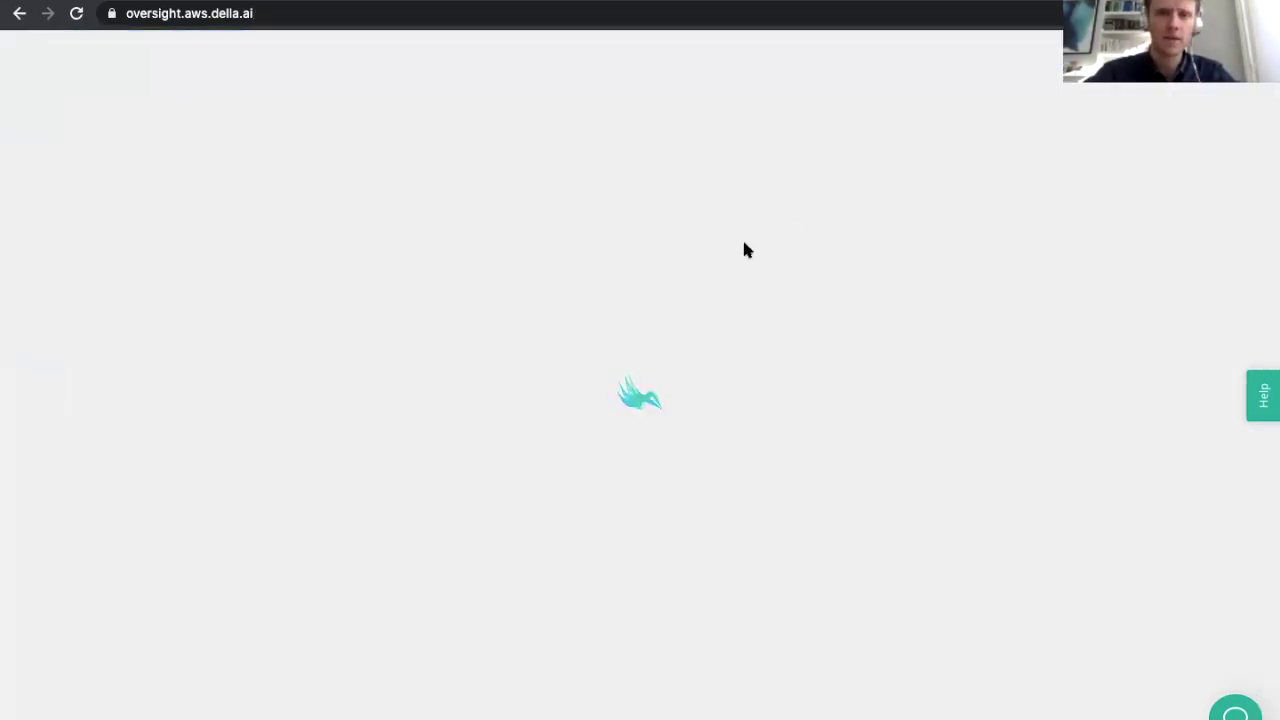
{"action": "left_click", "coordinate": [557, 395]}
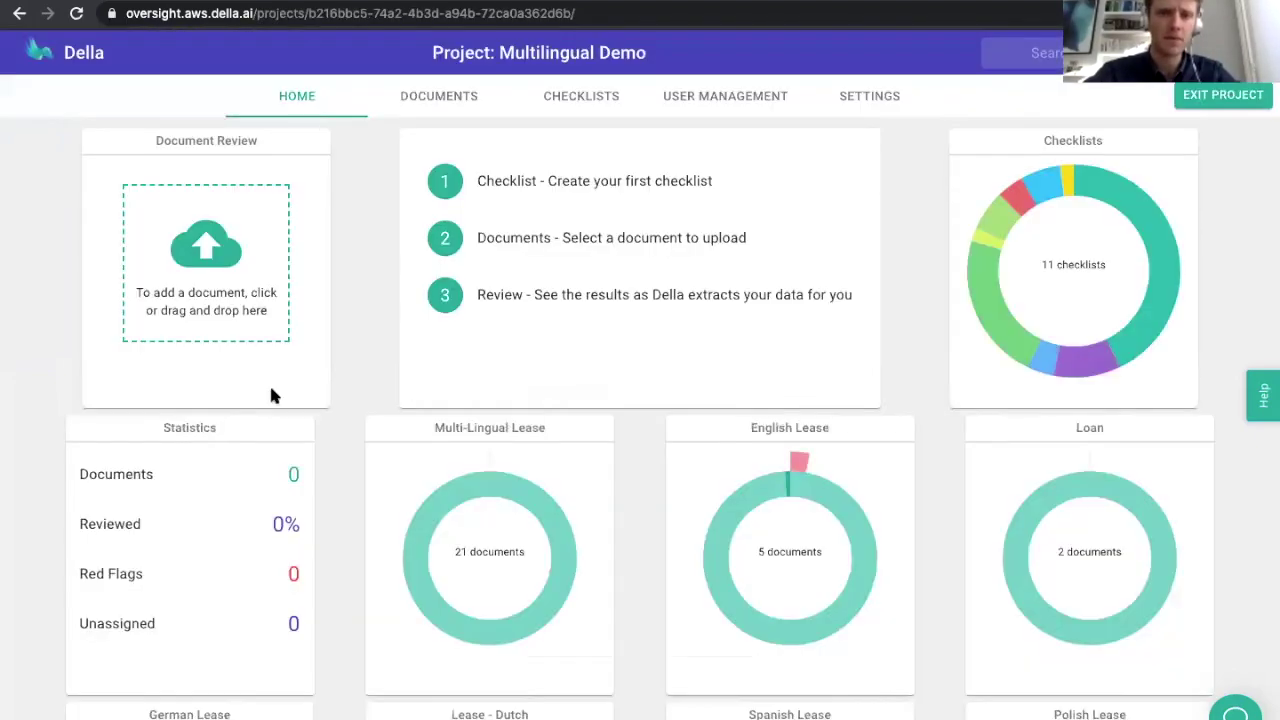
{"action": "left_click", "coordinate": [219, 505]}
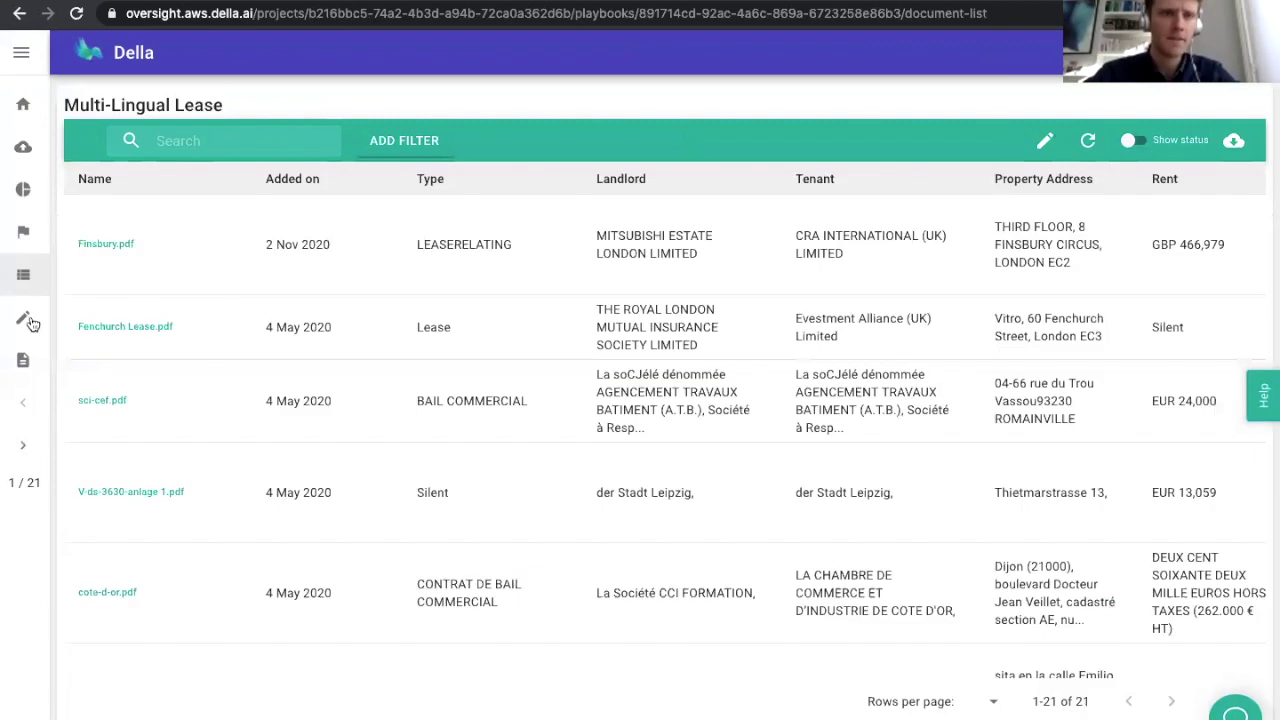
- Open the Multi-Lingual Lease checklist for editing and look through its question sections from English to Russian
{"action": "left_click", "coordinate": [24, 318]}
{"action": "scroll", "coordinate": [222, 415], "scroll_direction": "down", "scroll_amount": 5}
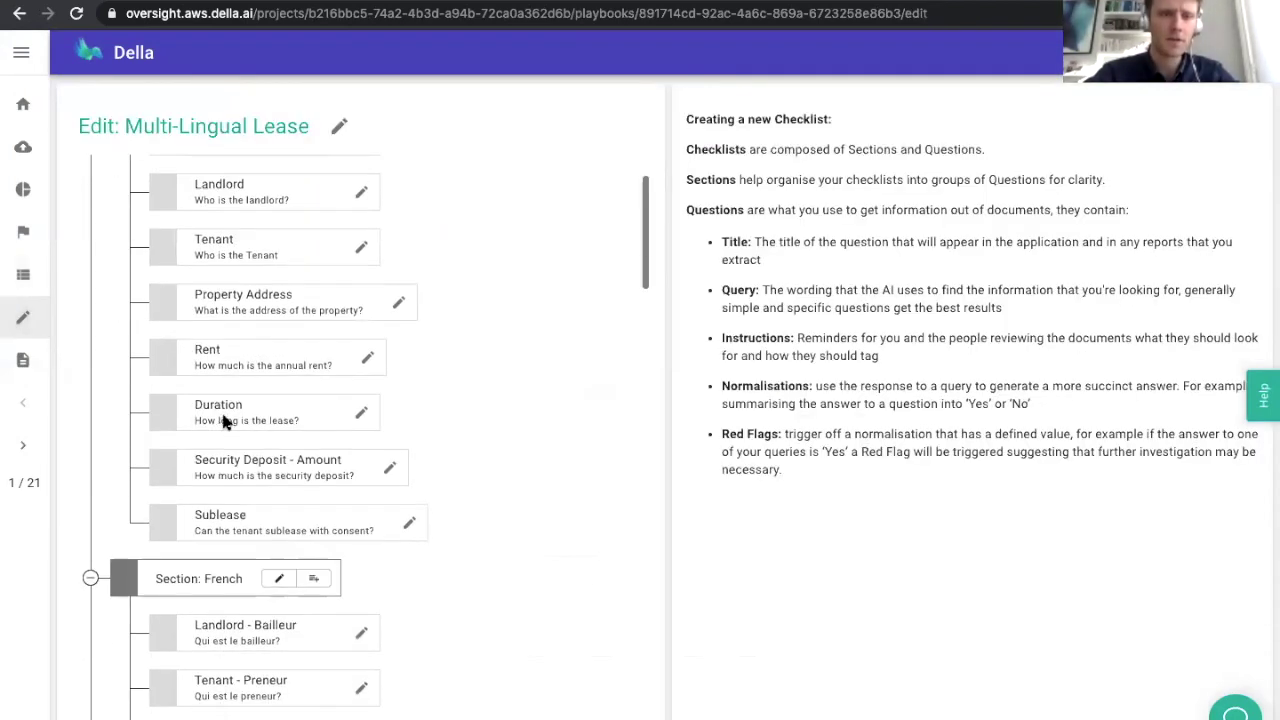
{"action": "scroll", "coordinate": [224, 422], "scroll_direction": "down", "scroll_amount": 10}
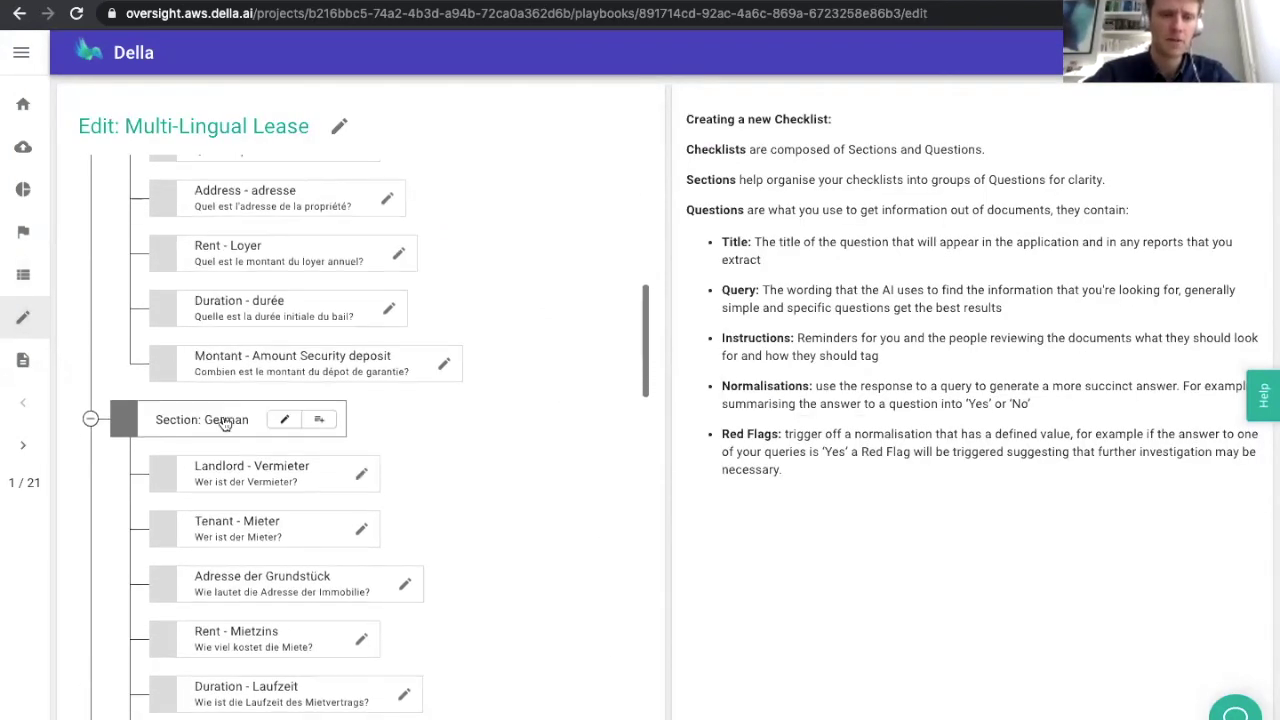
{"action": "scroll", "coordinate": [224, 424], "scroll_direction": "down", "scroll_amount": 10}
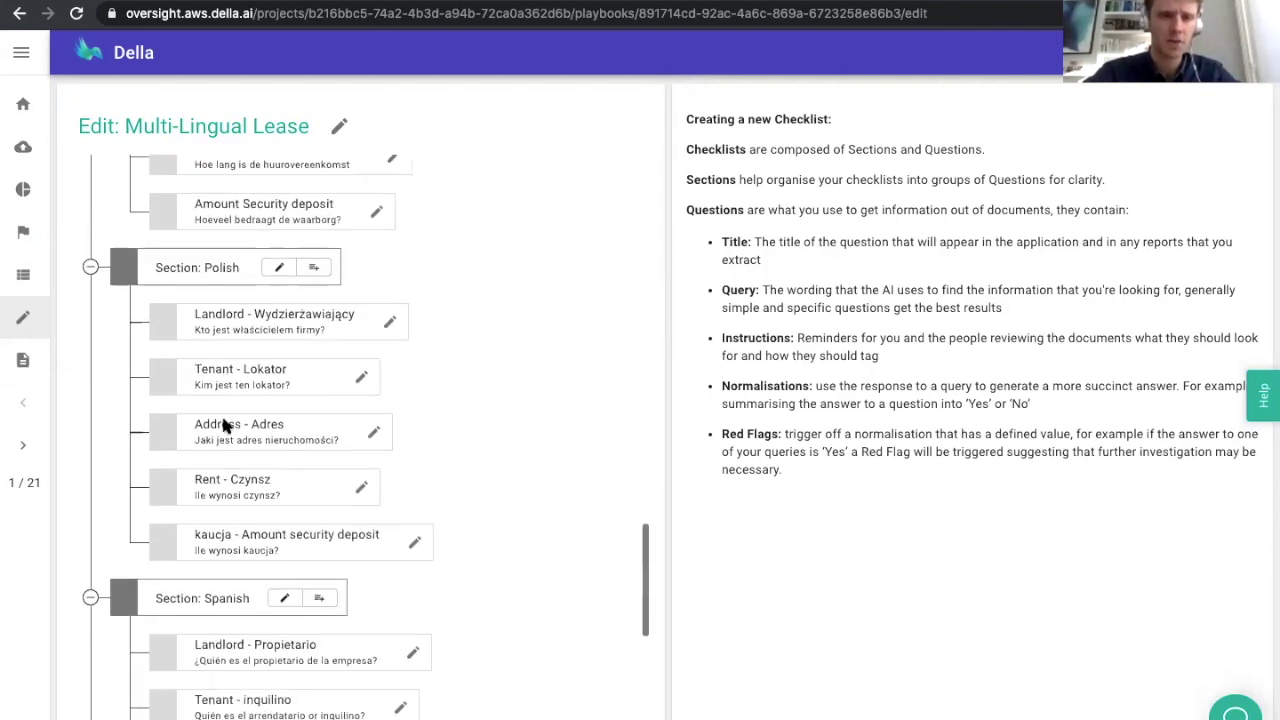
{"action": "scroll", "coordinate": [221, 413], "scroll_direction": "down", "scroll_amount": 2}
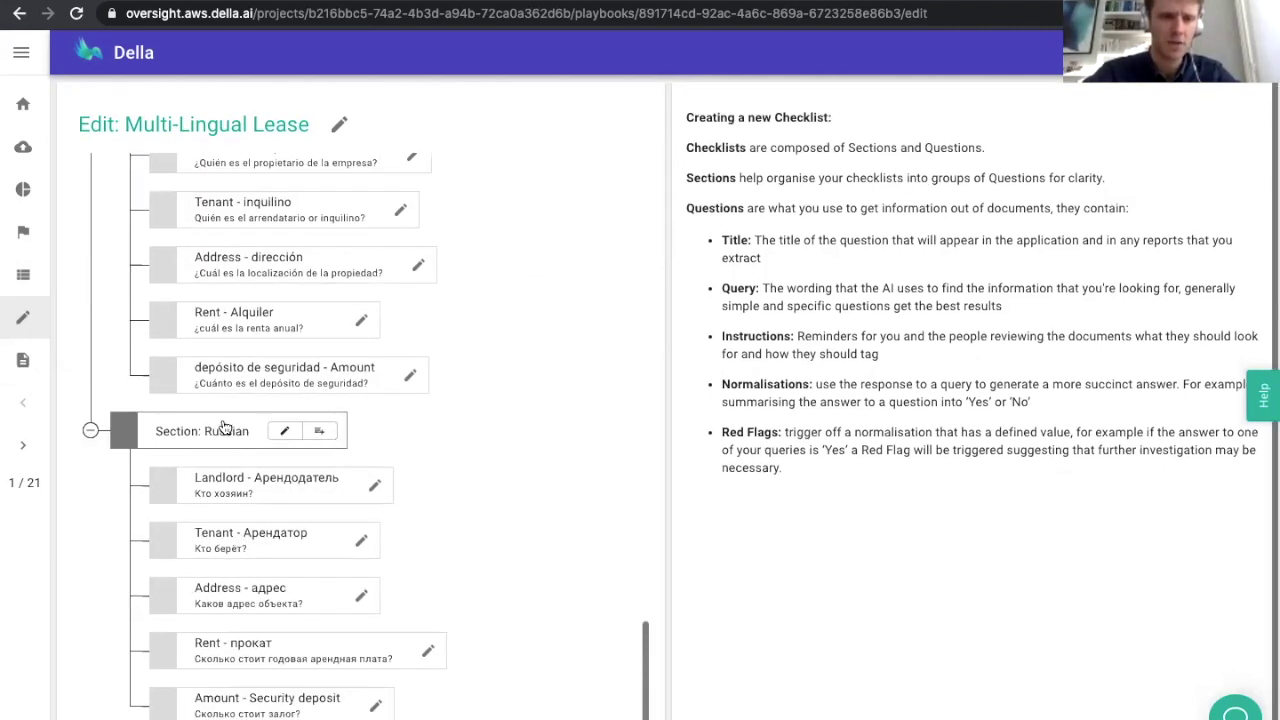
- Open Finsbury.pdf's checklist answers, check the Dutch tenant answer against the lease text, and look through the Spanish and Russian answers
{"action": "left_click", "coordinate": [28, 362]}
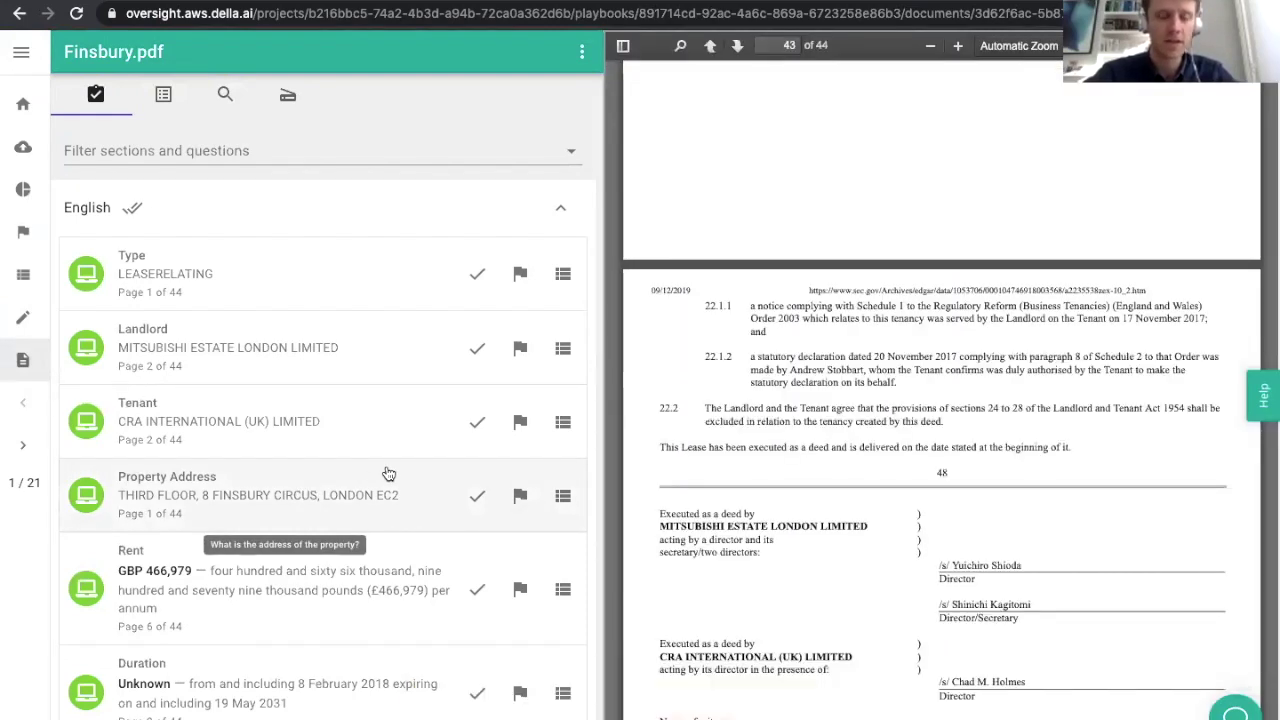
{"action": "scroll", "coordinate": [389, 474], "scroll_direction": "down", "scroll_amount": 15}
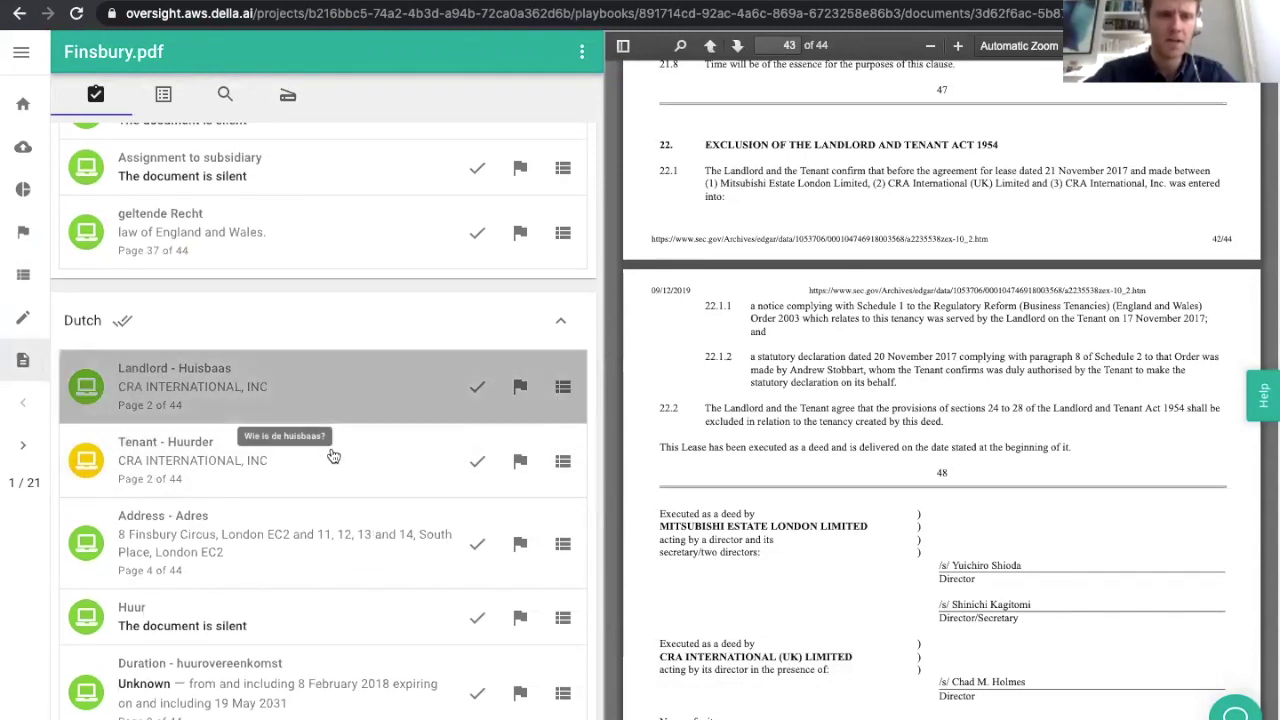
{"action": "left_click", "coordinate": [316, 466]}
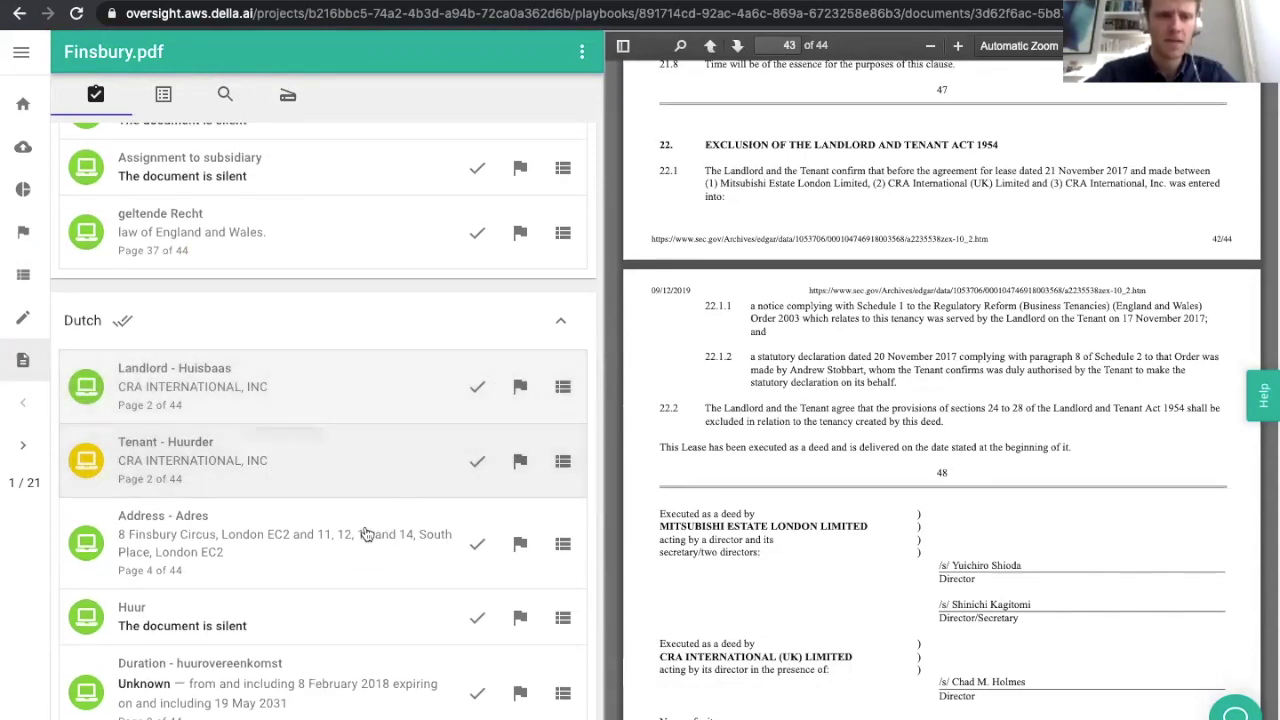
{"action": "scroll", "coordinate": [367, 535], "scroll_direction": "down", "scroll_amount": 8}
{"action": "scroll", "coordinate": [367, 535], "scroll_direction": "down", "scroll_amount": 10}
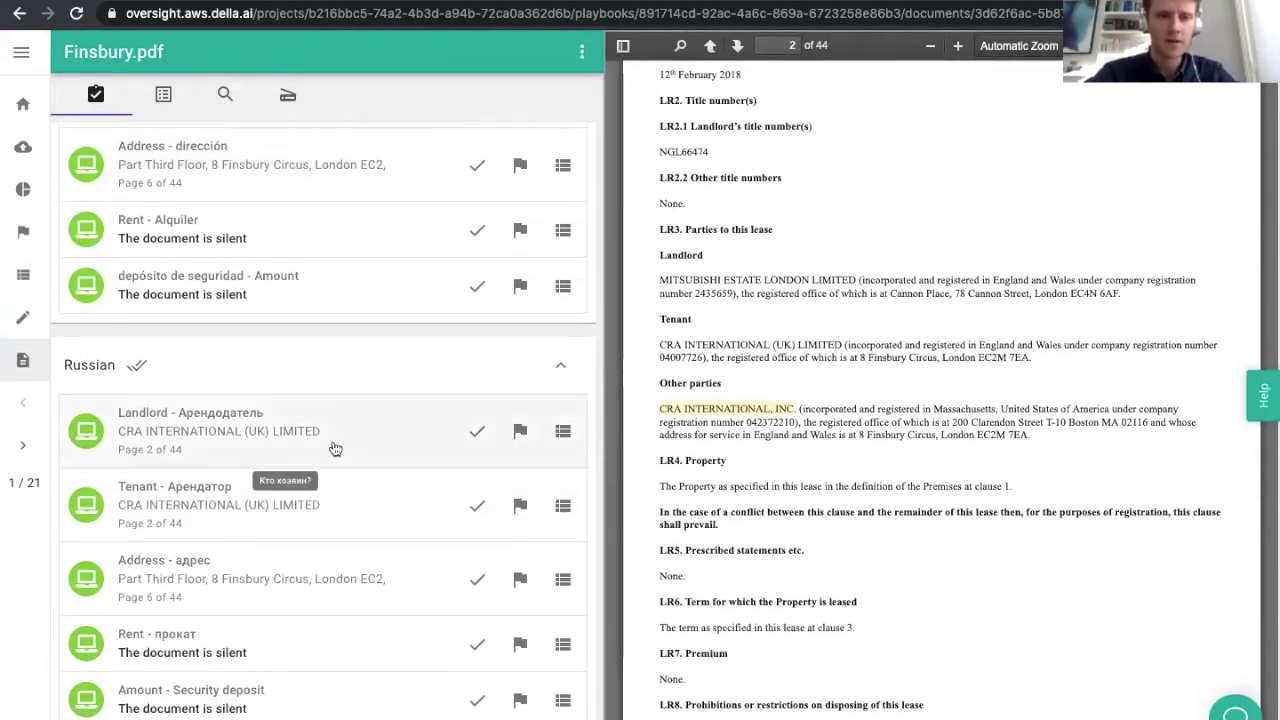
{"action": "scroll", "coordinate": [335, 448], "scroll_direction": "up", "scroll_amount": 5}
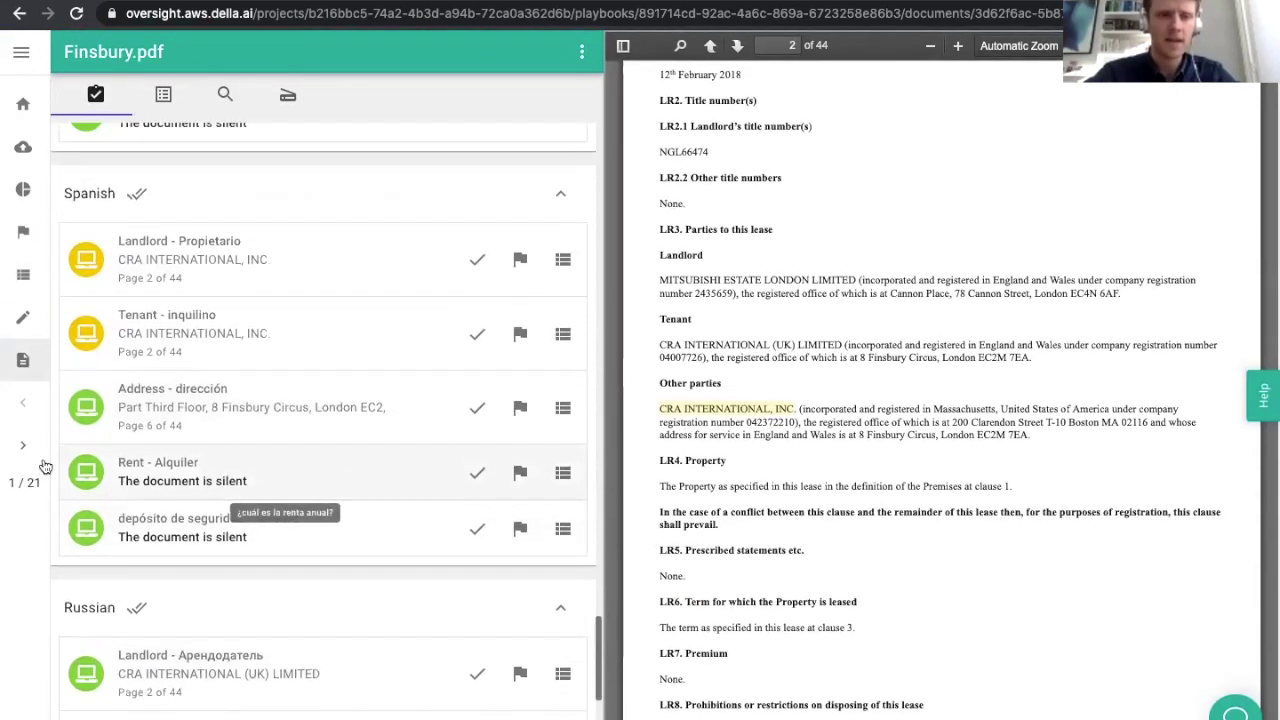
- Go to the next document, Fenchurch Lease.pdf, and look through its French and German checklist answers
{"action": "left_click", "coordinate": [24, 449]}
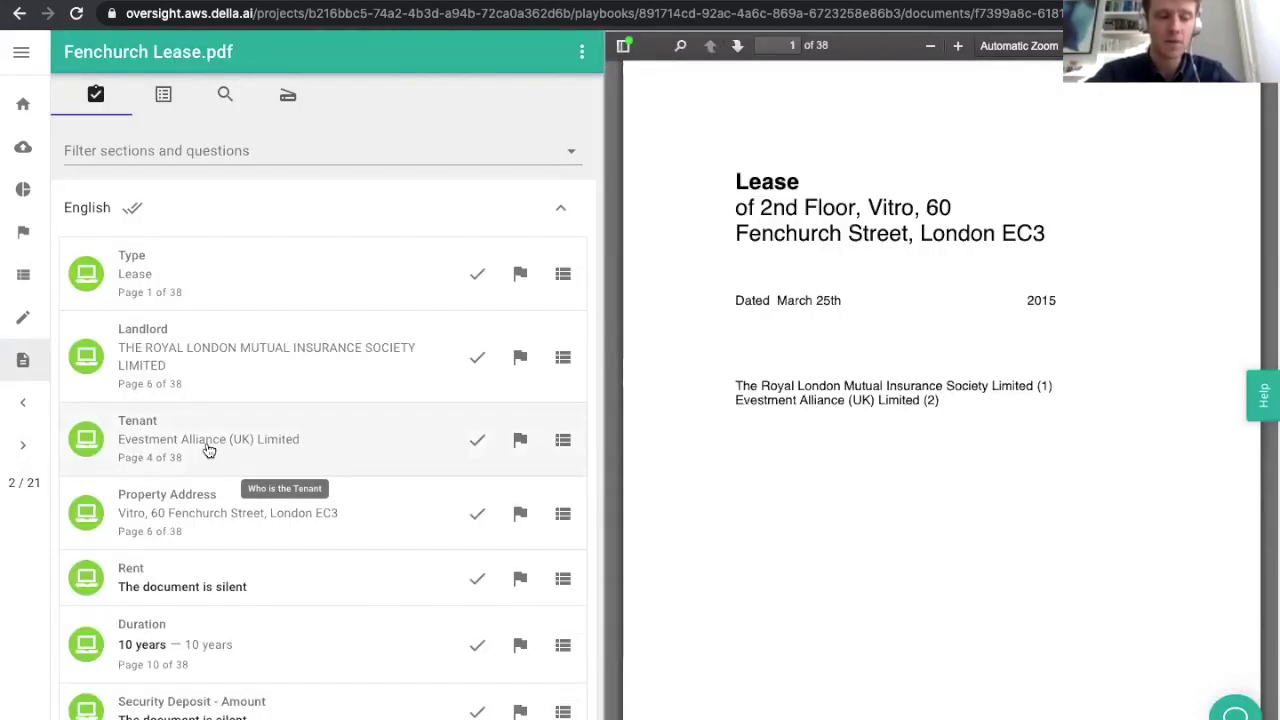
{"action": "scroll", "coordinate": [208, 450], "scroll_direction": "down", "scroll_amount": 15}
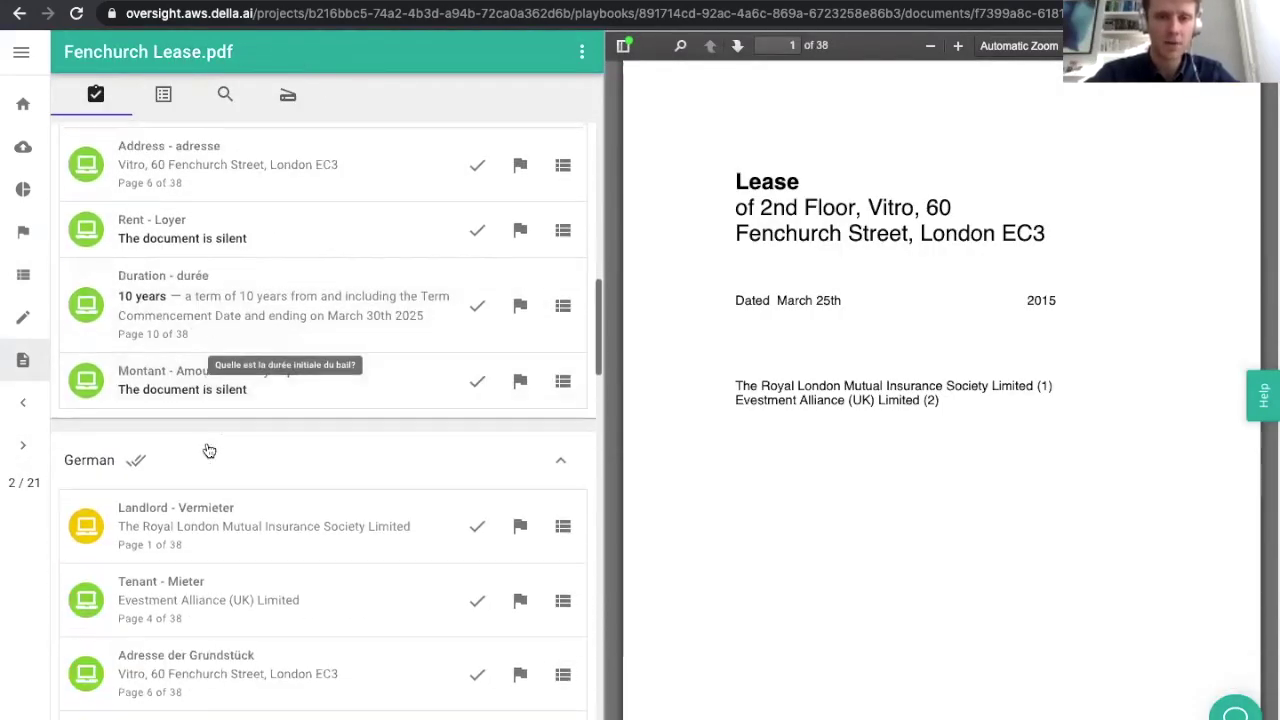
{"action": "scroll", "coordinate": [208, 450], "scroll_direction": "down", "scroll_amount": 1}
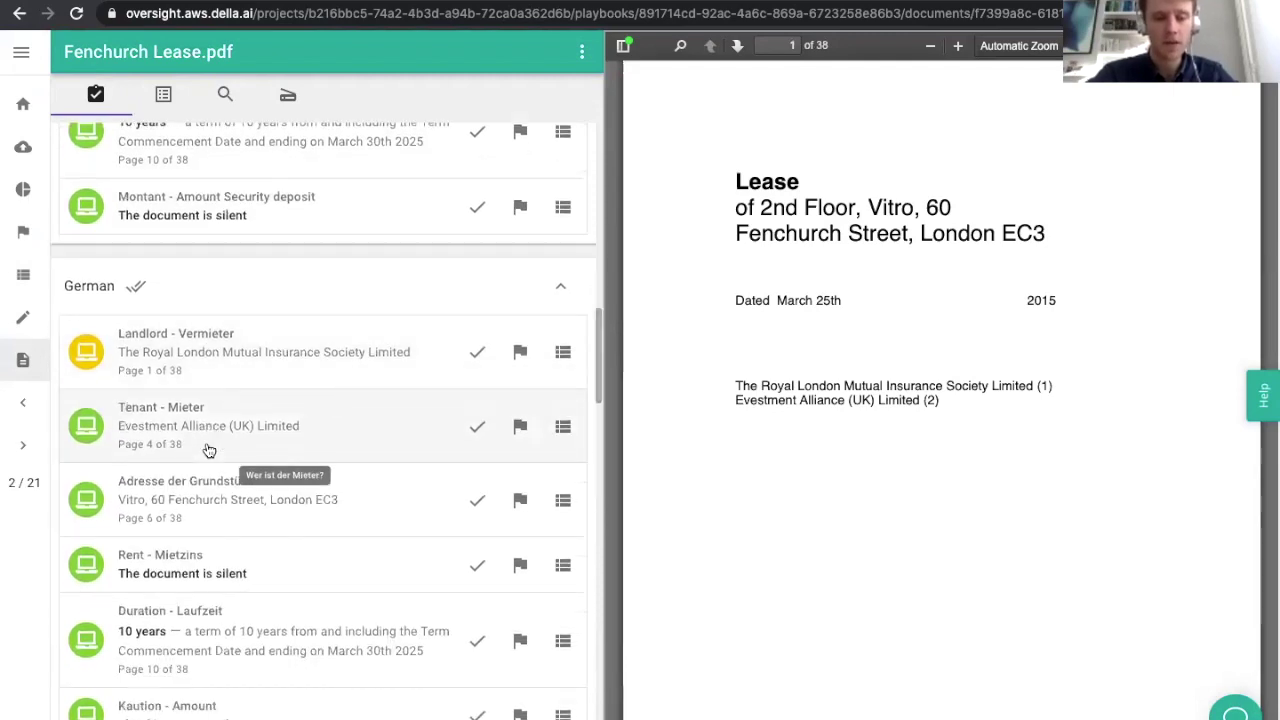